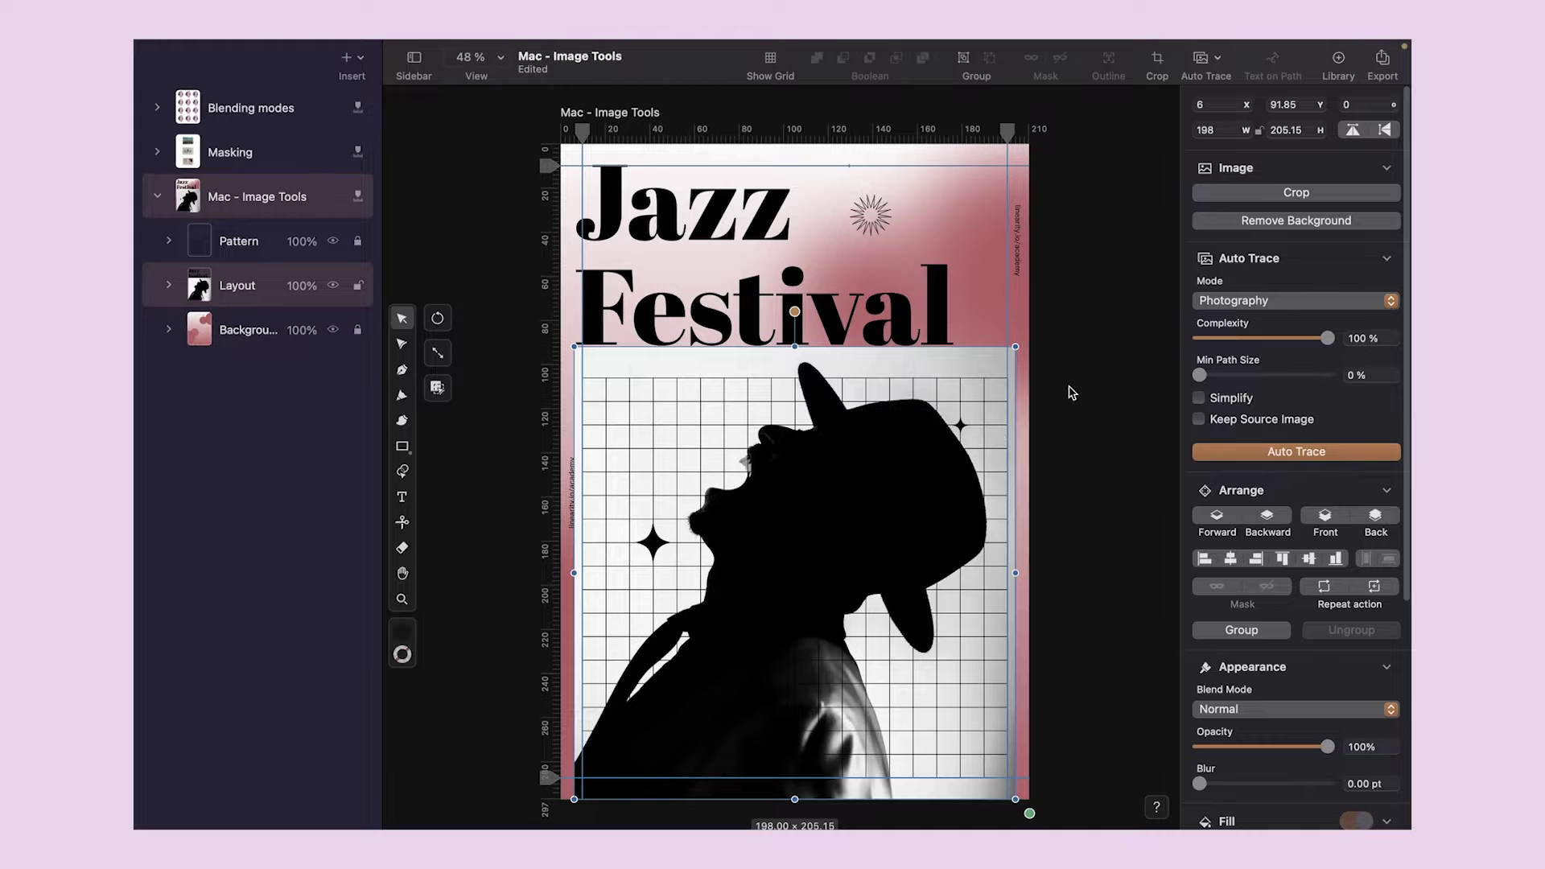
Remove the photo's background, crop its top edge down, and inspect the traced silhouette's nodes
left_click(1288, 232)
double_click(796, 708)
left_click_drag(792, 283, 797, 373)
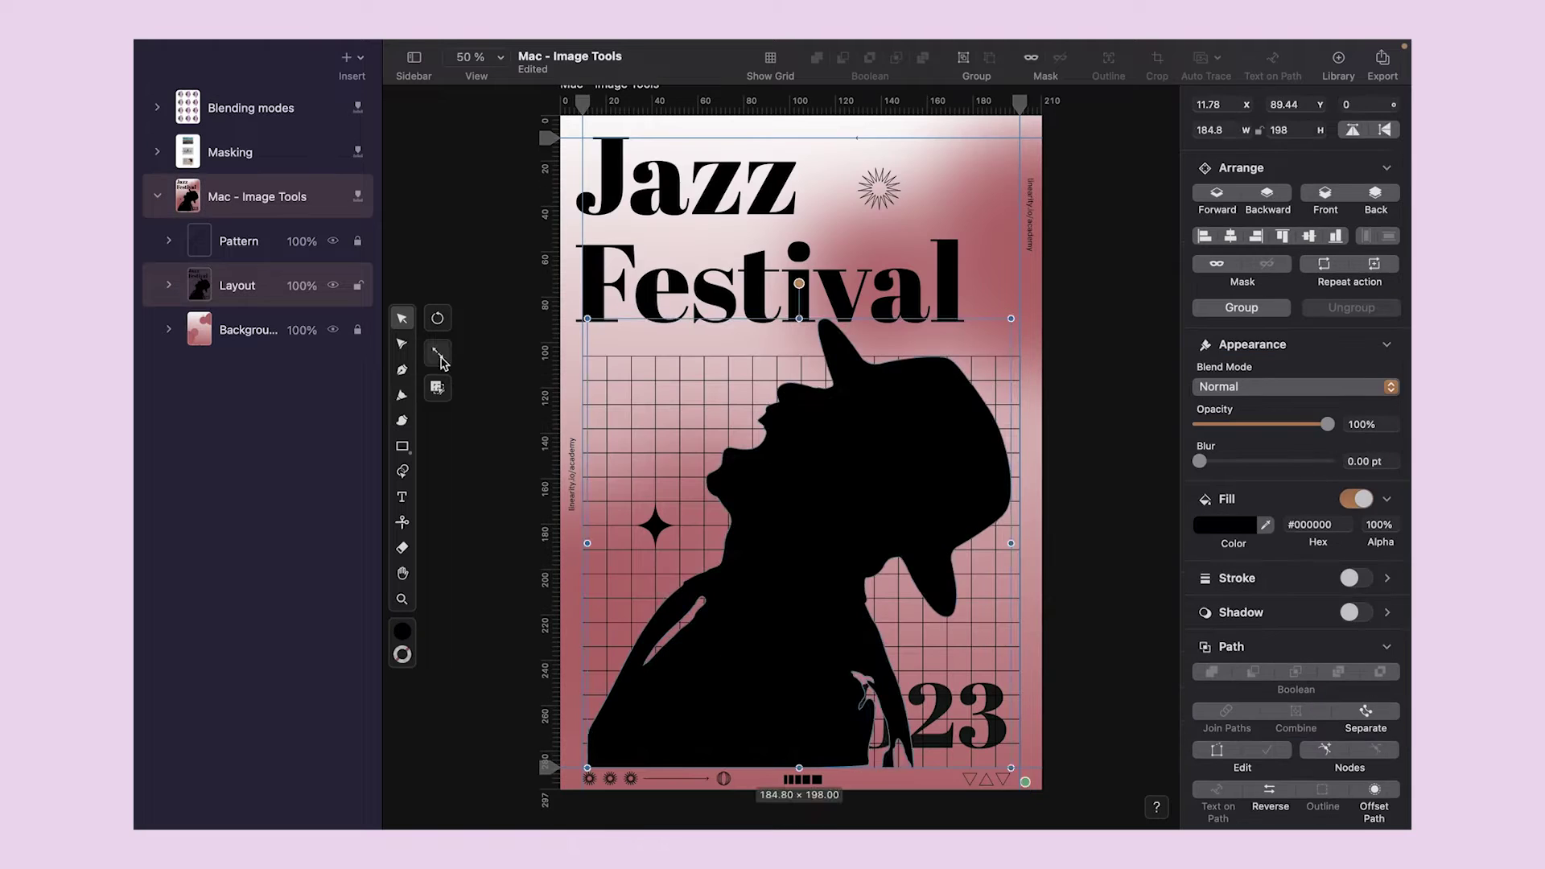
left_click(403, 345)
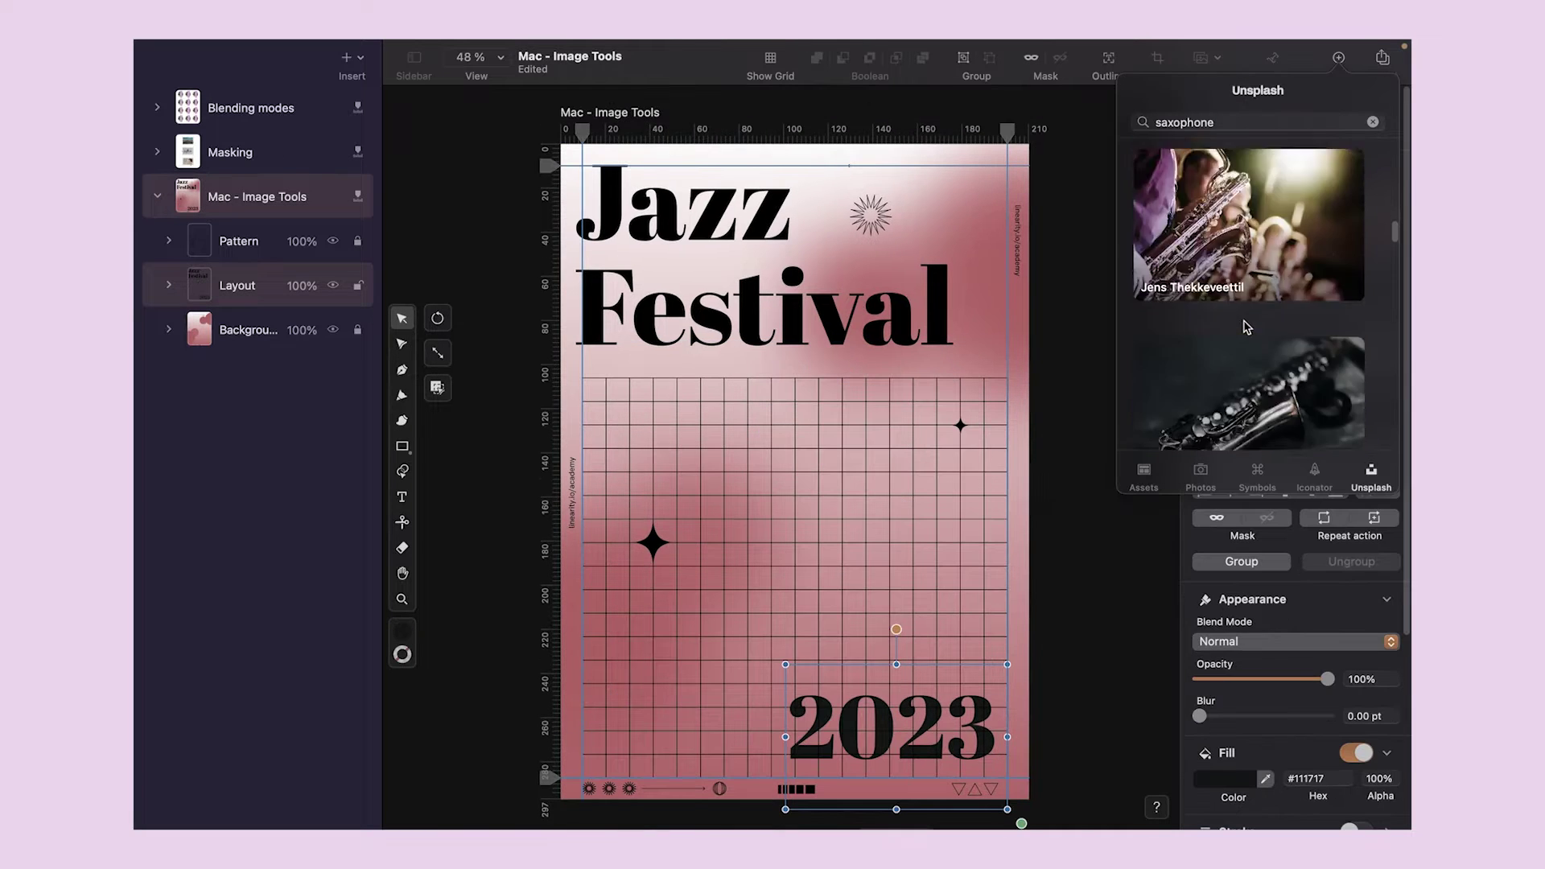
scroll(1246, 326, "up", 2)
scroll(1246, 326, "down", 10)
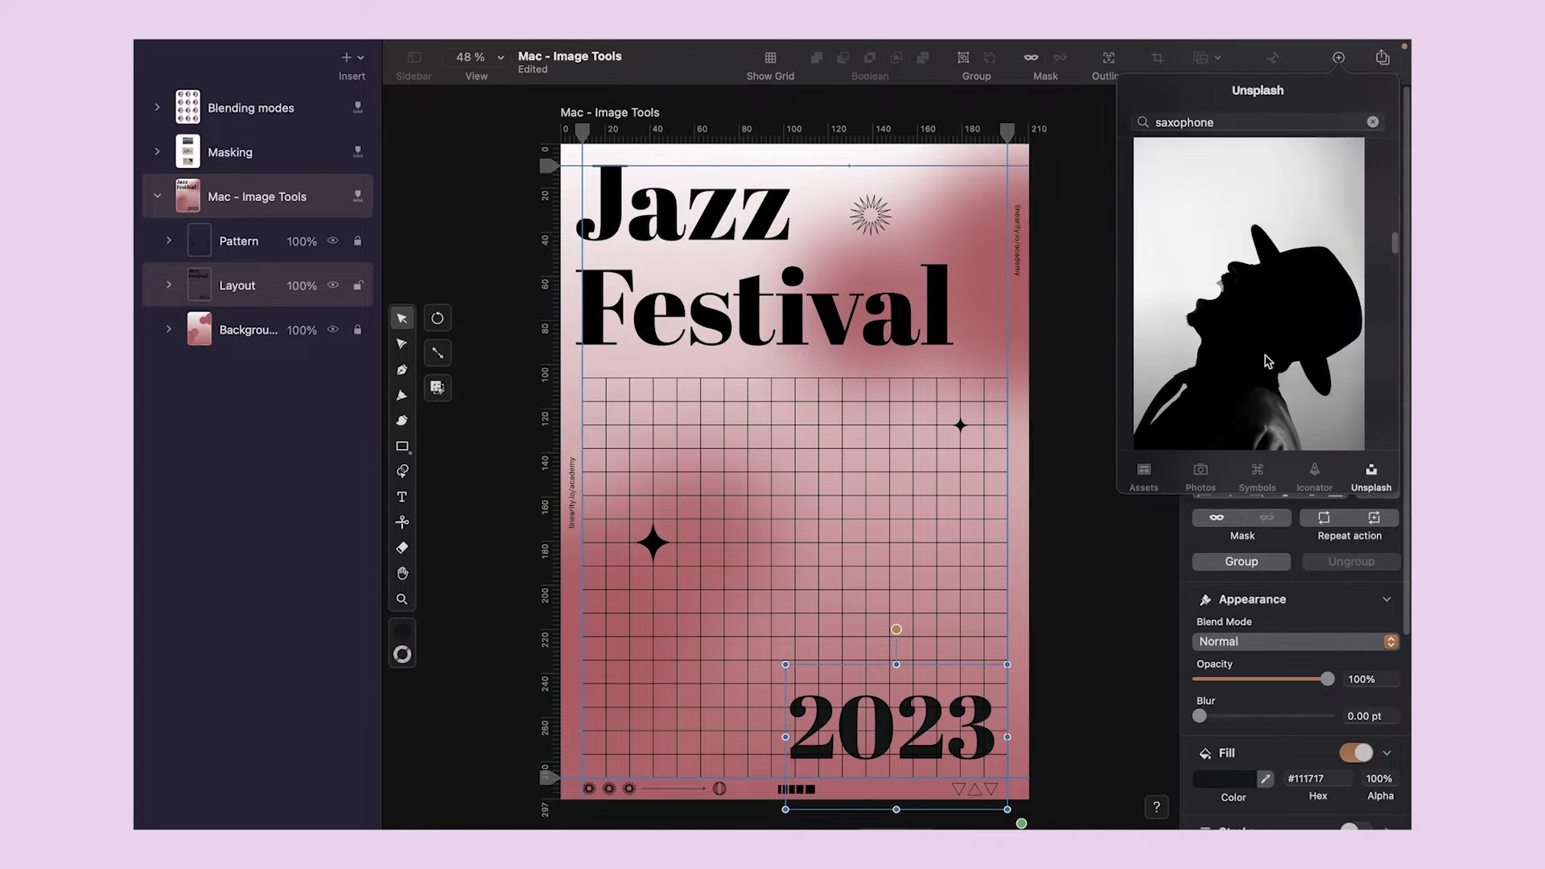
Place the traced silhouette on the poster and set its blend mode to Overlay
left_click(1267, 361)
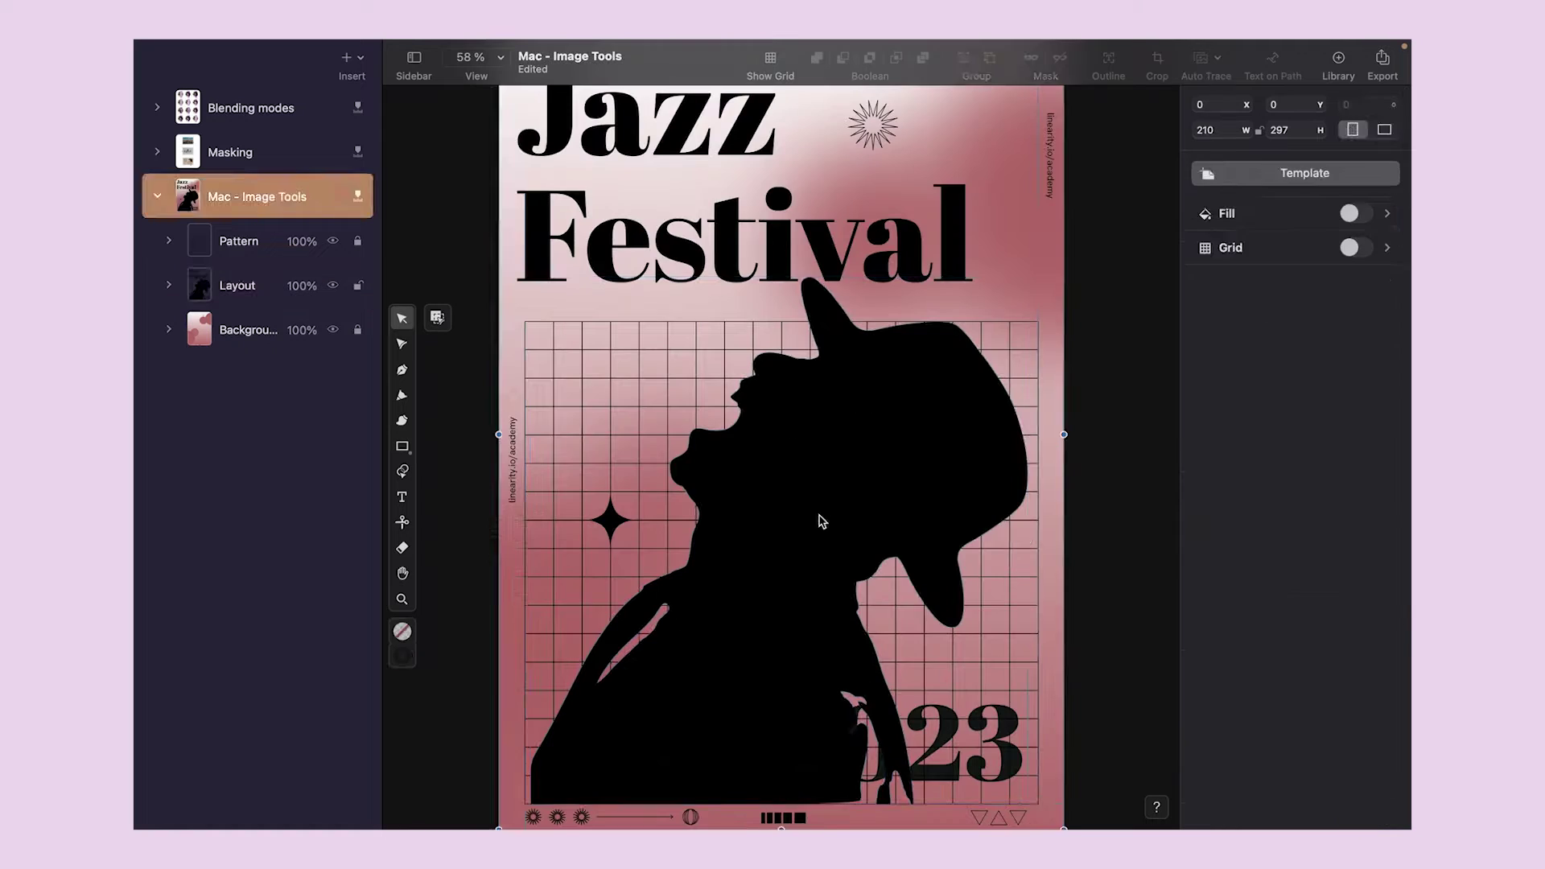
left_click(820, 521)
left_click(1395, 388)
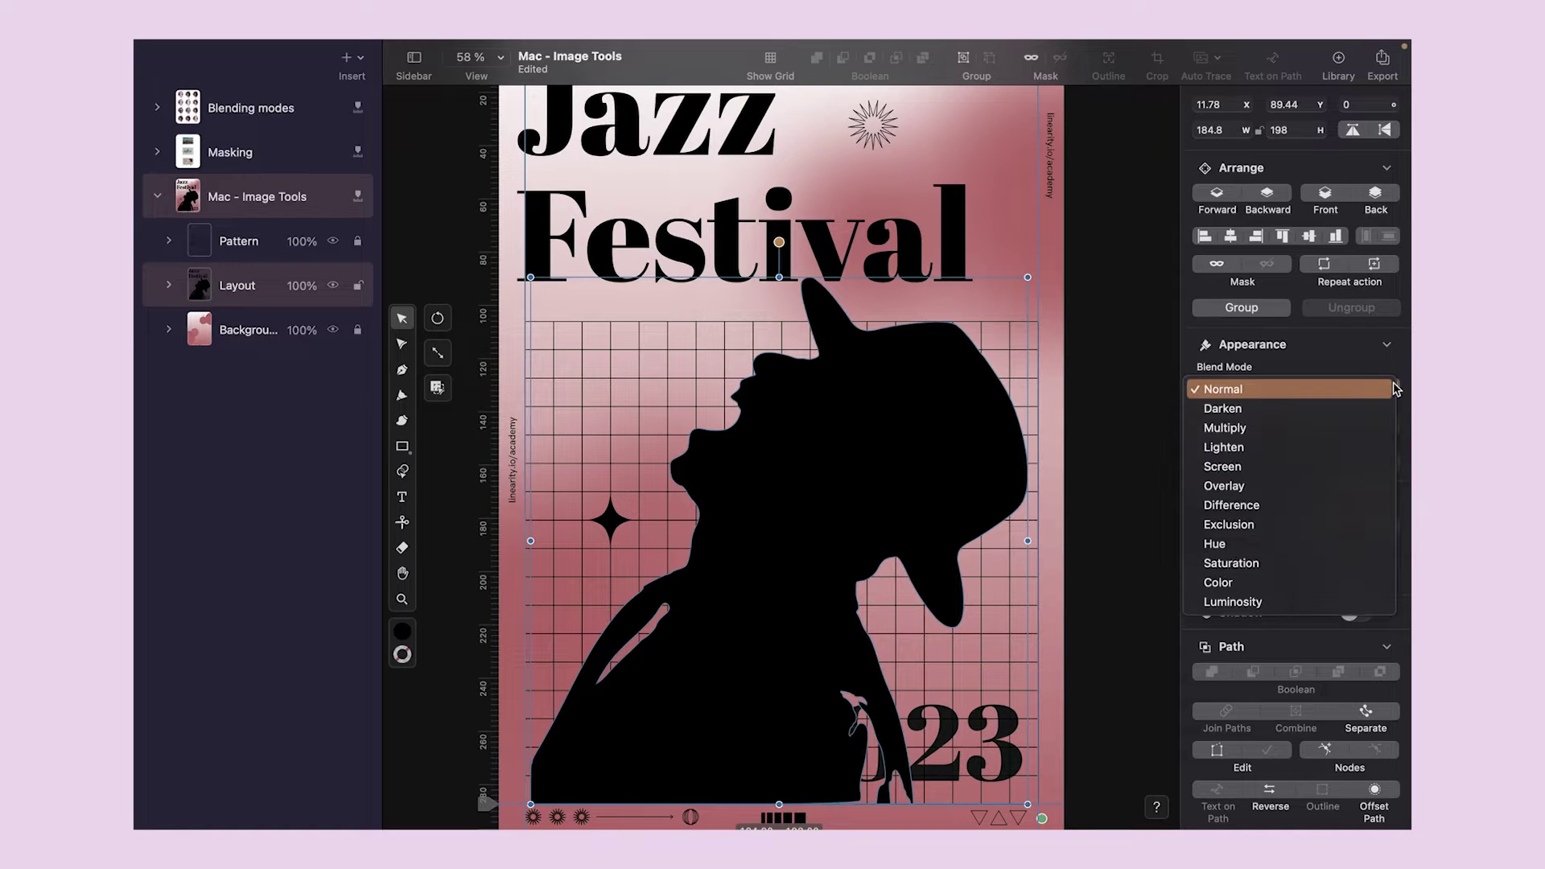
left_click(1255, 486)
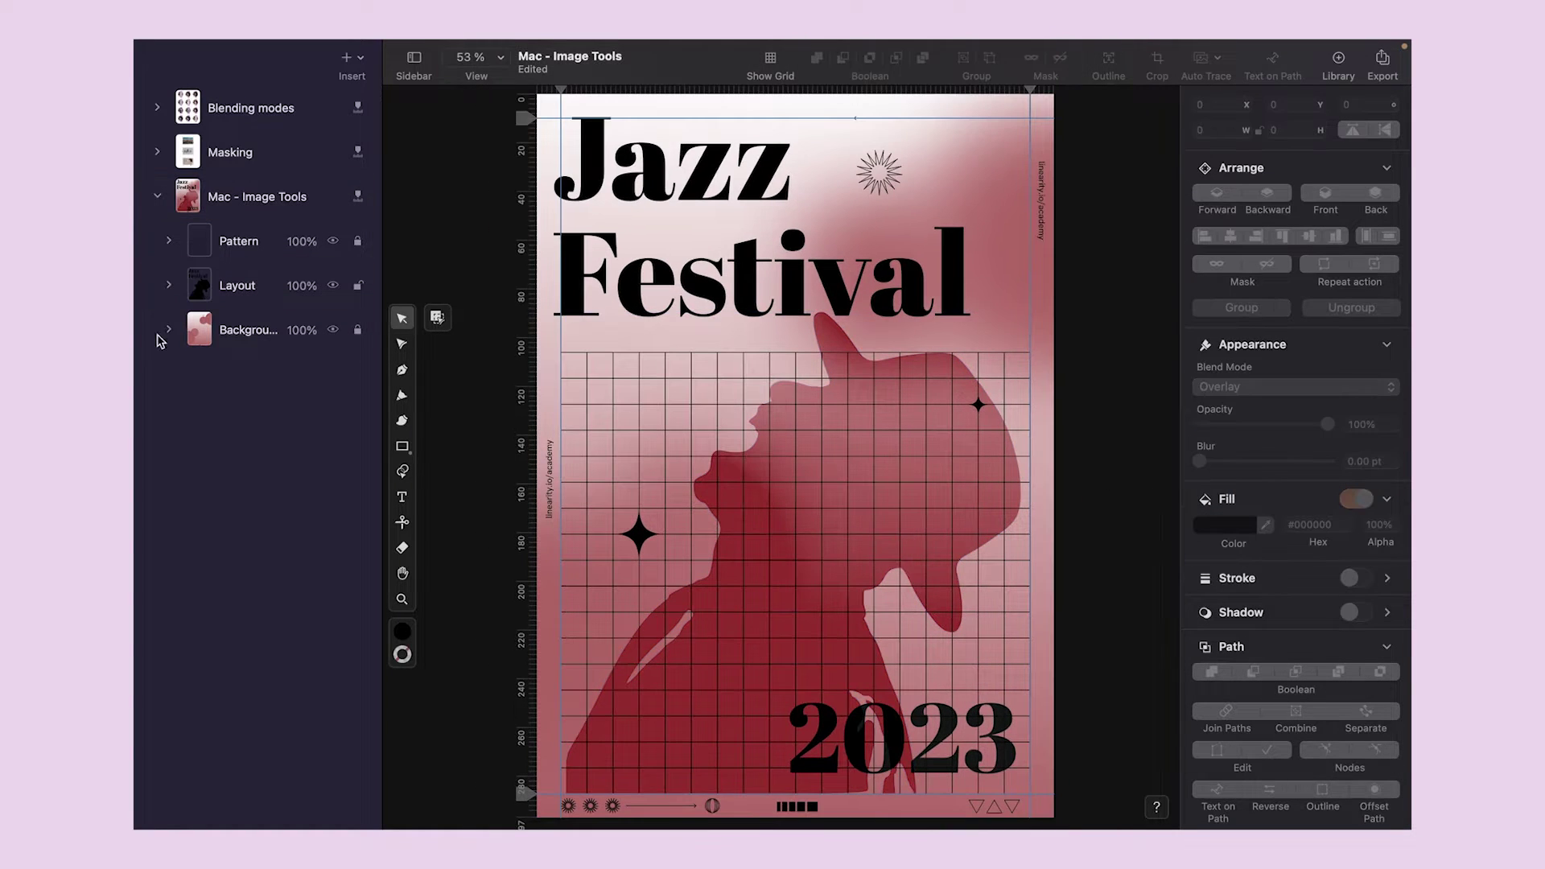
Select the four Ovals under Background in Layers and fill them with a purple swatch
left_click(168, 330)
left_click(237, 511)
left_click(256, 406, "shift")
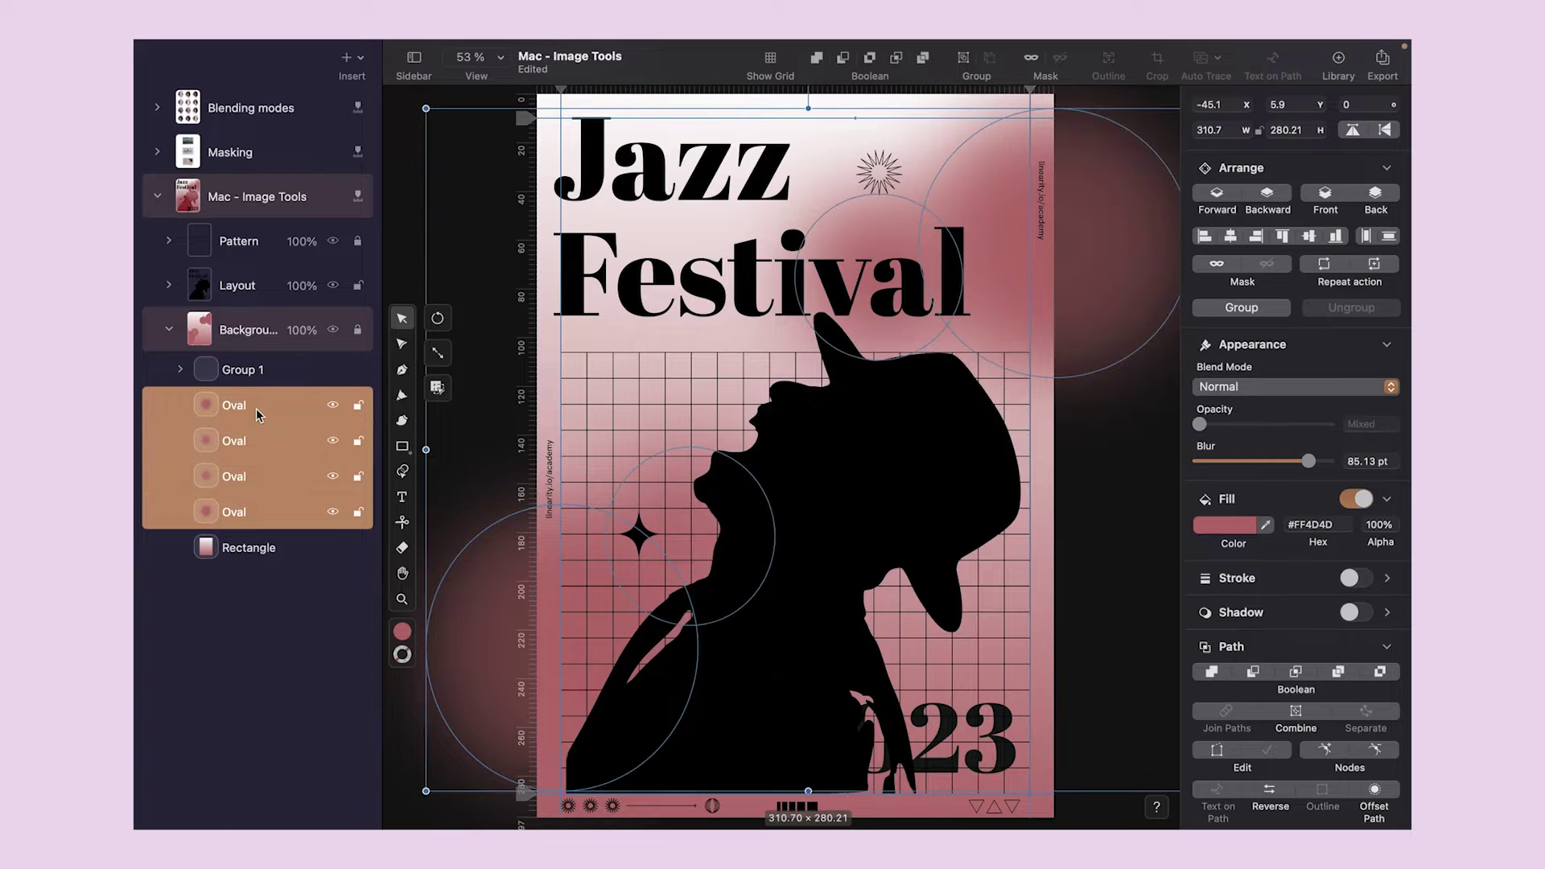
left_click(402, 630)
left_click(503, 774)
left_click(1133, 615)
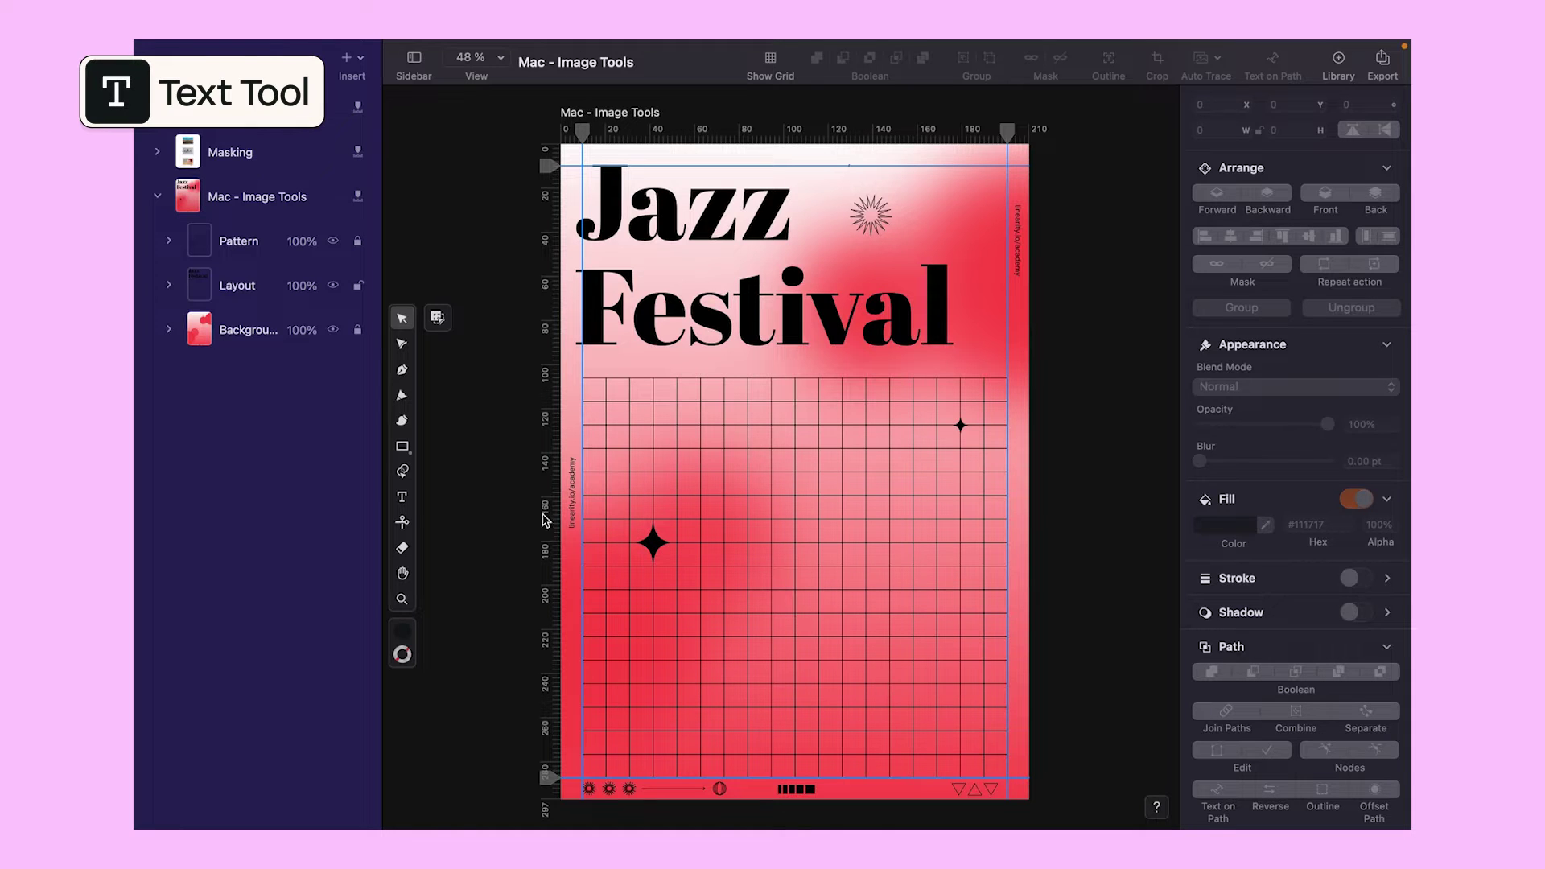
Draw a text box over the lower grid and type 2023
left_click(402, 497)
left_click_drag(764, 629, 983, 777)
type("2023")
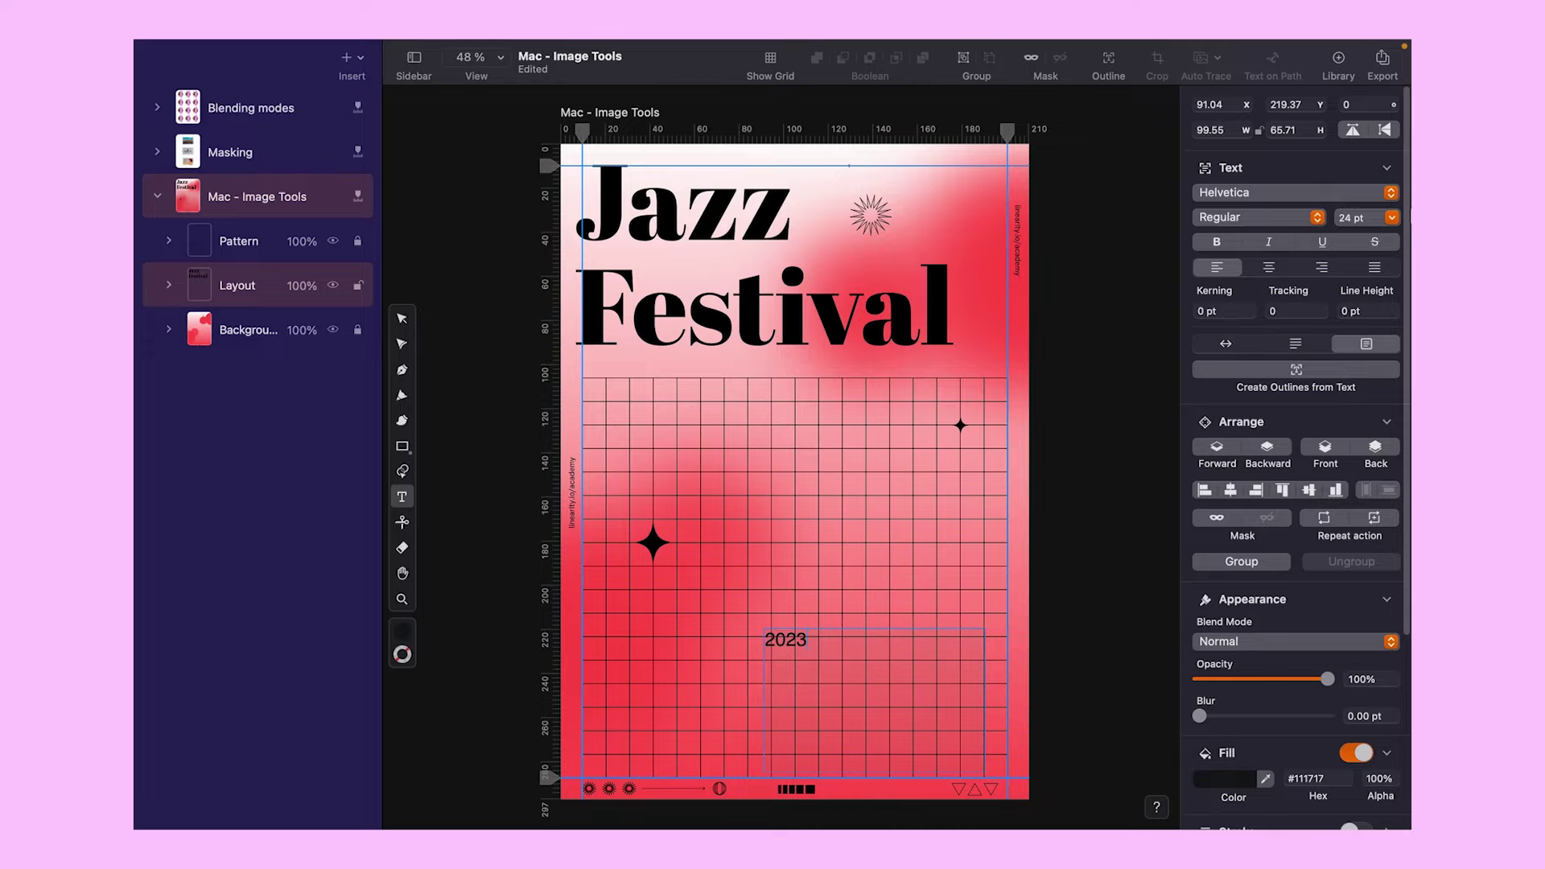
Set 2023 to Abril Fatface at 114 pt and move it to the poster's lower right
left_click(1391, 194)
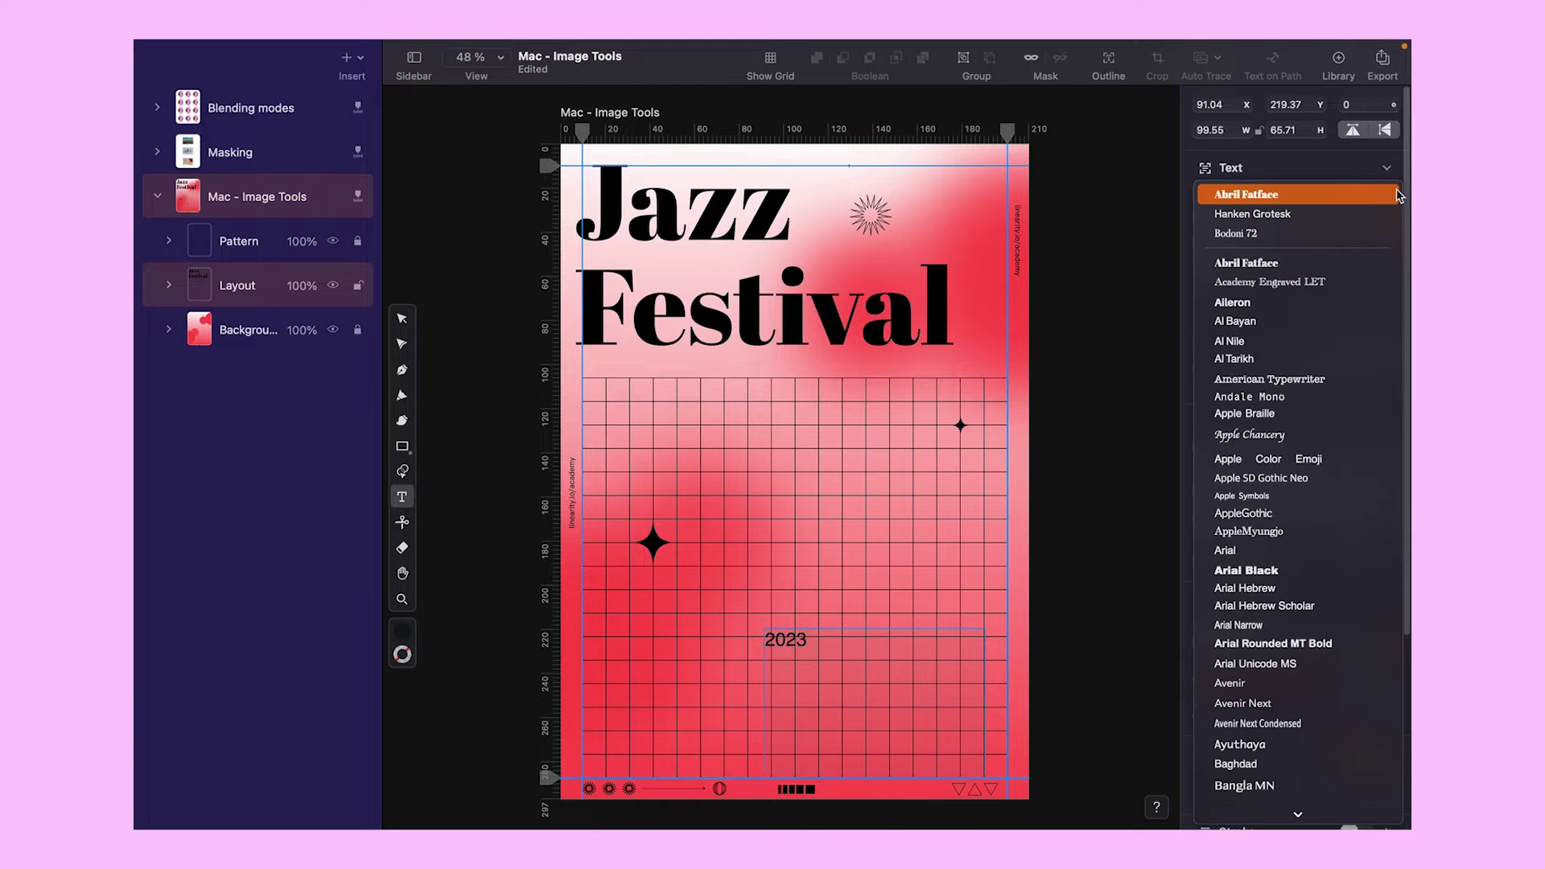
left_click(1340, 195)
left_click(1349, 216)
type("114.33")
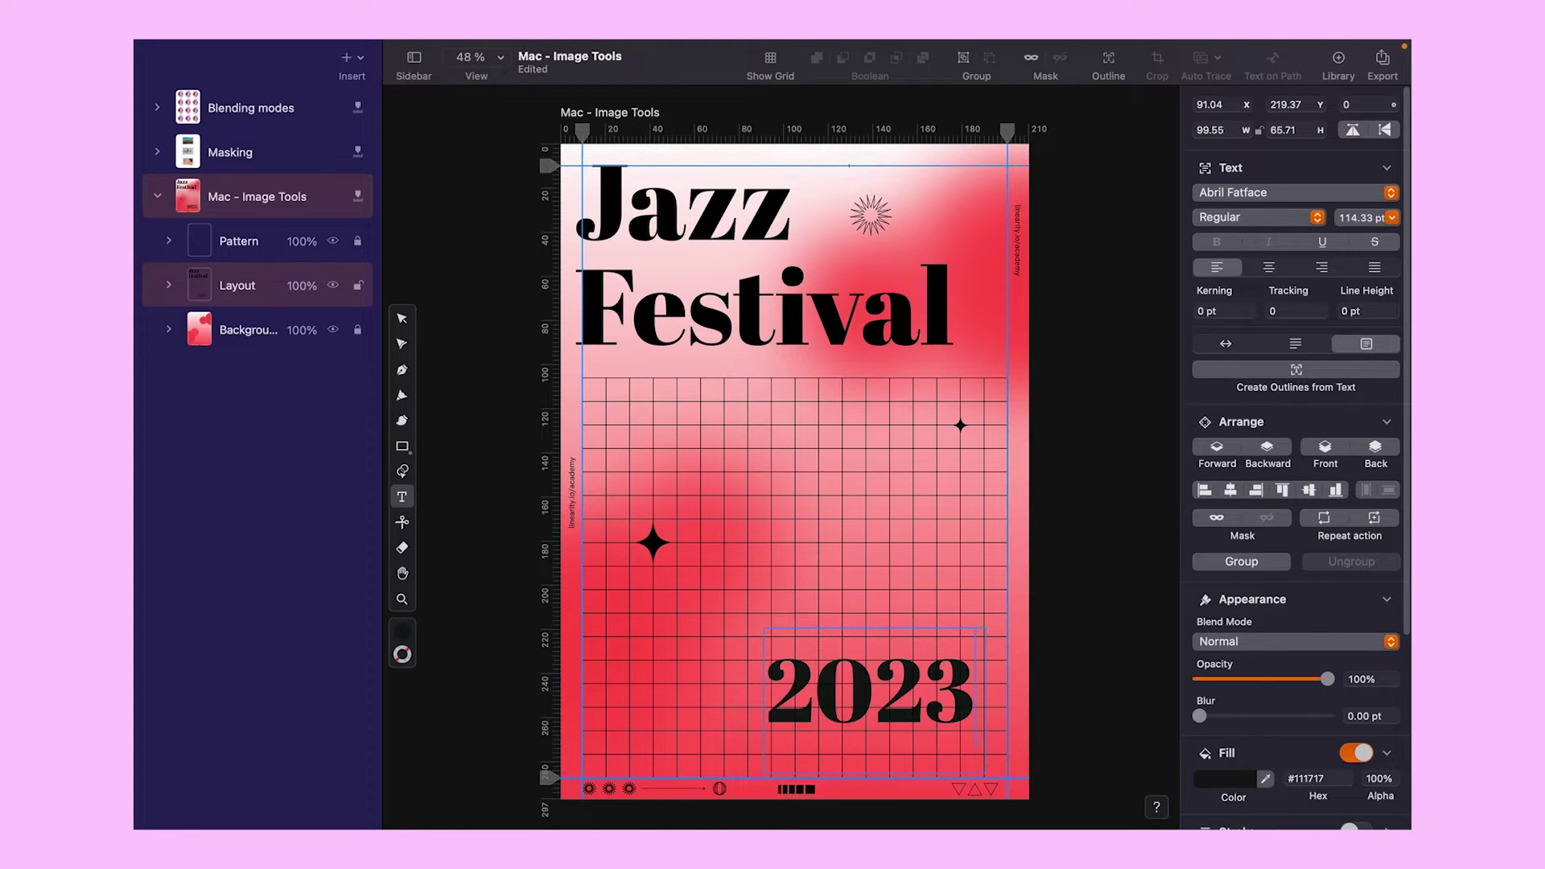
left_click(402, 319)
left_click_drag(934, 696, 955, 732)
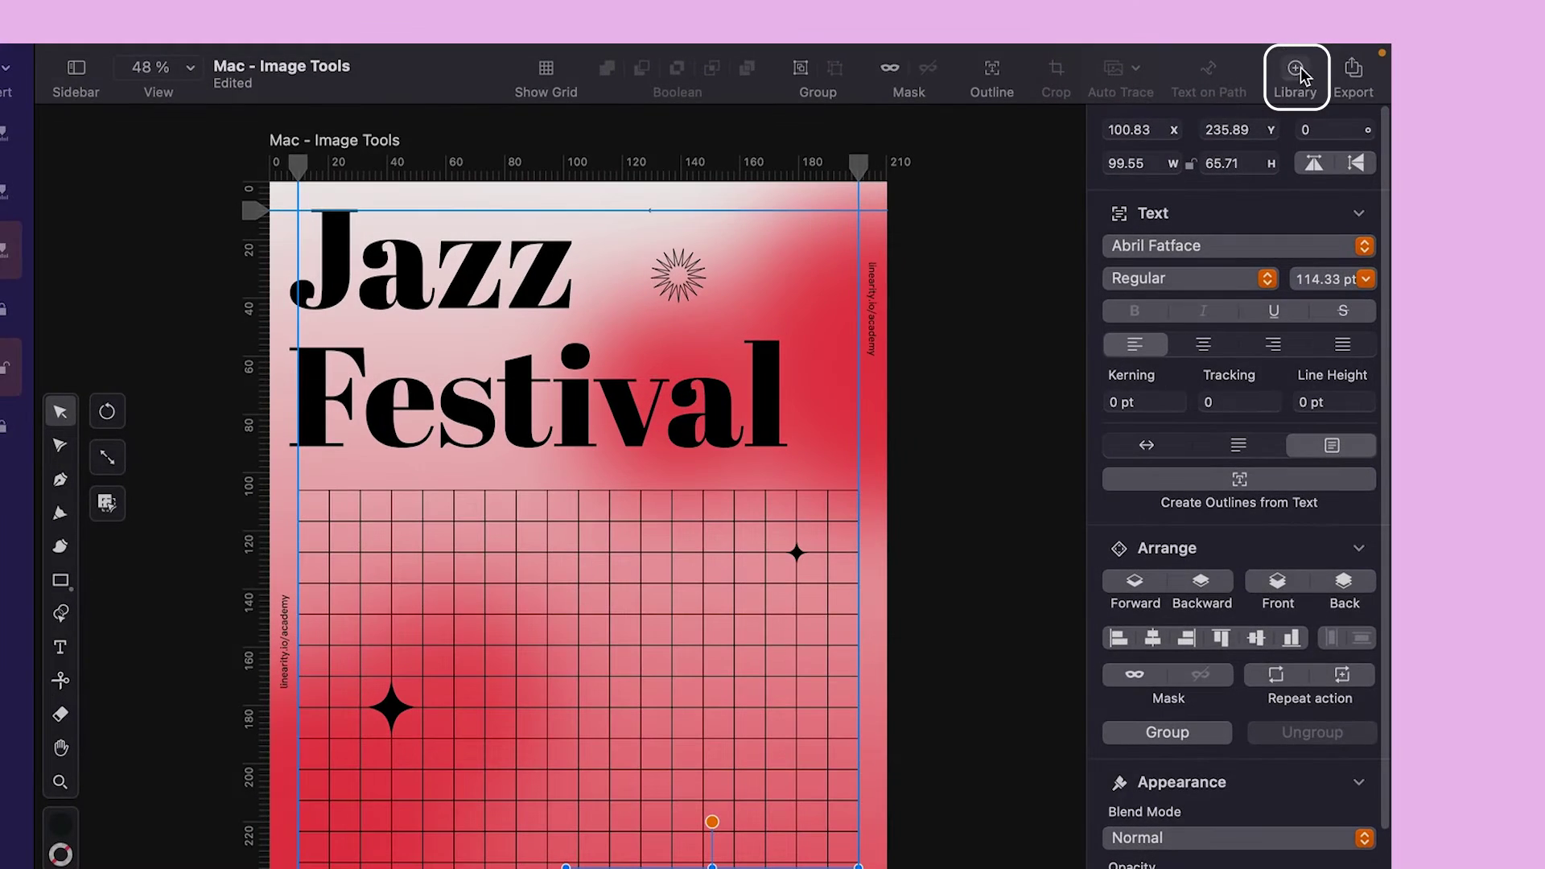
Search the Library's Unsplash photos for 'saxophone' and insert the black-and-white hatted silhouette photo
left_click(1304, 76)
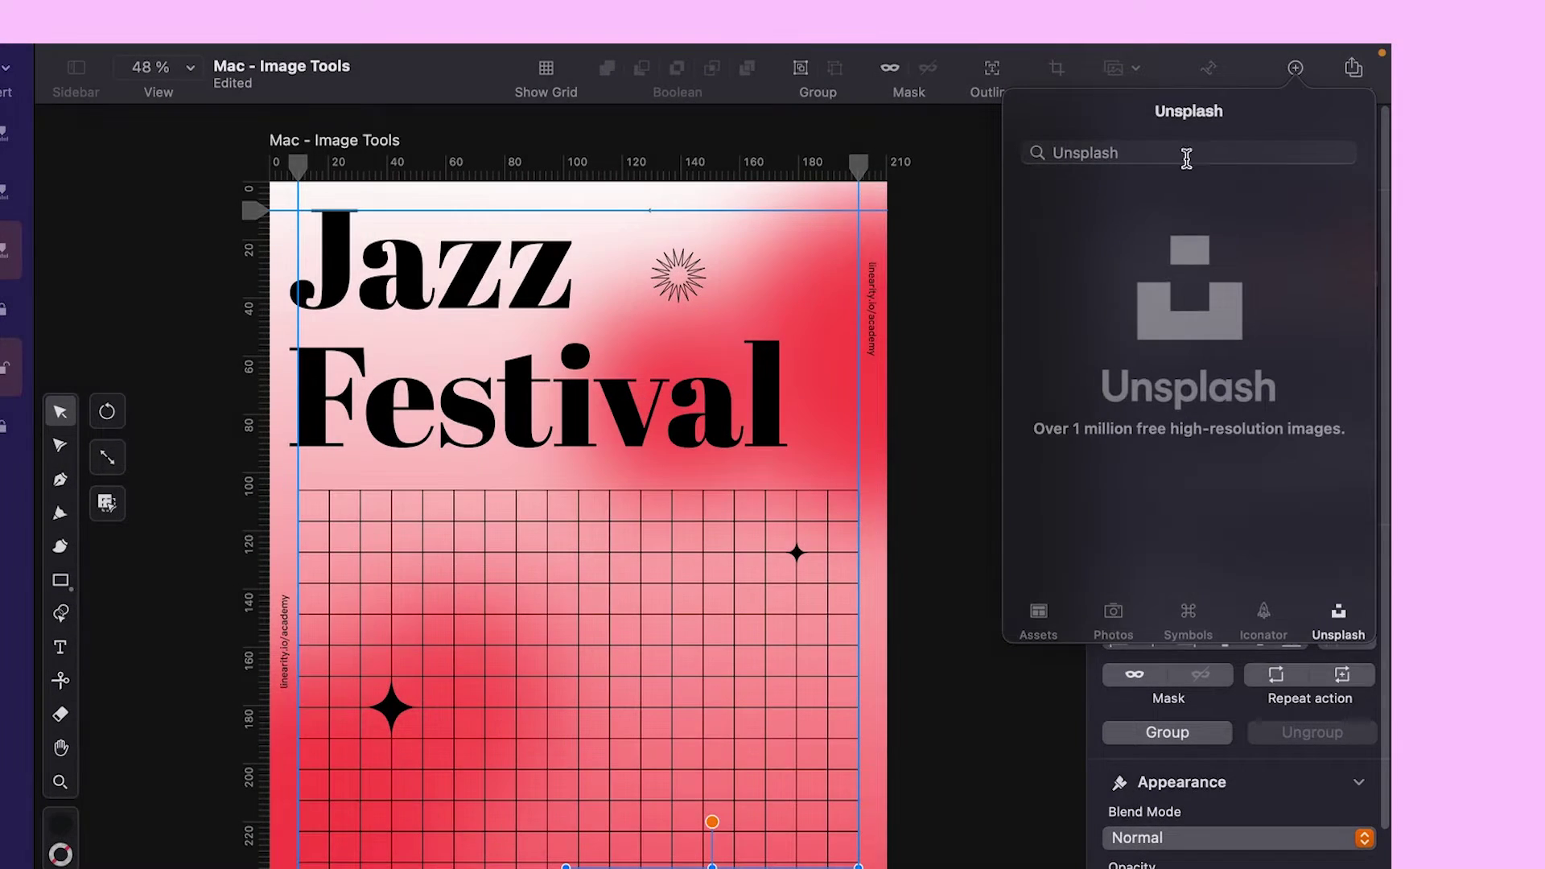
left_click(1185, 152)
type("saxophone")
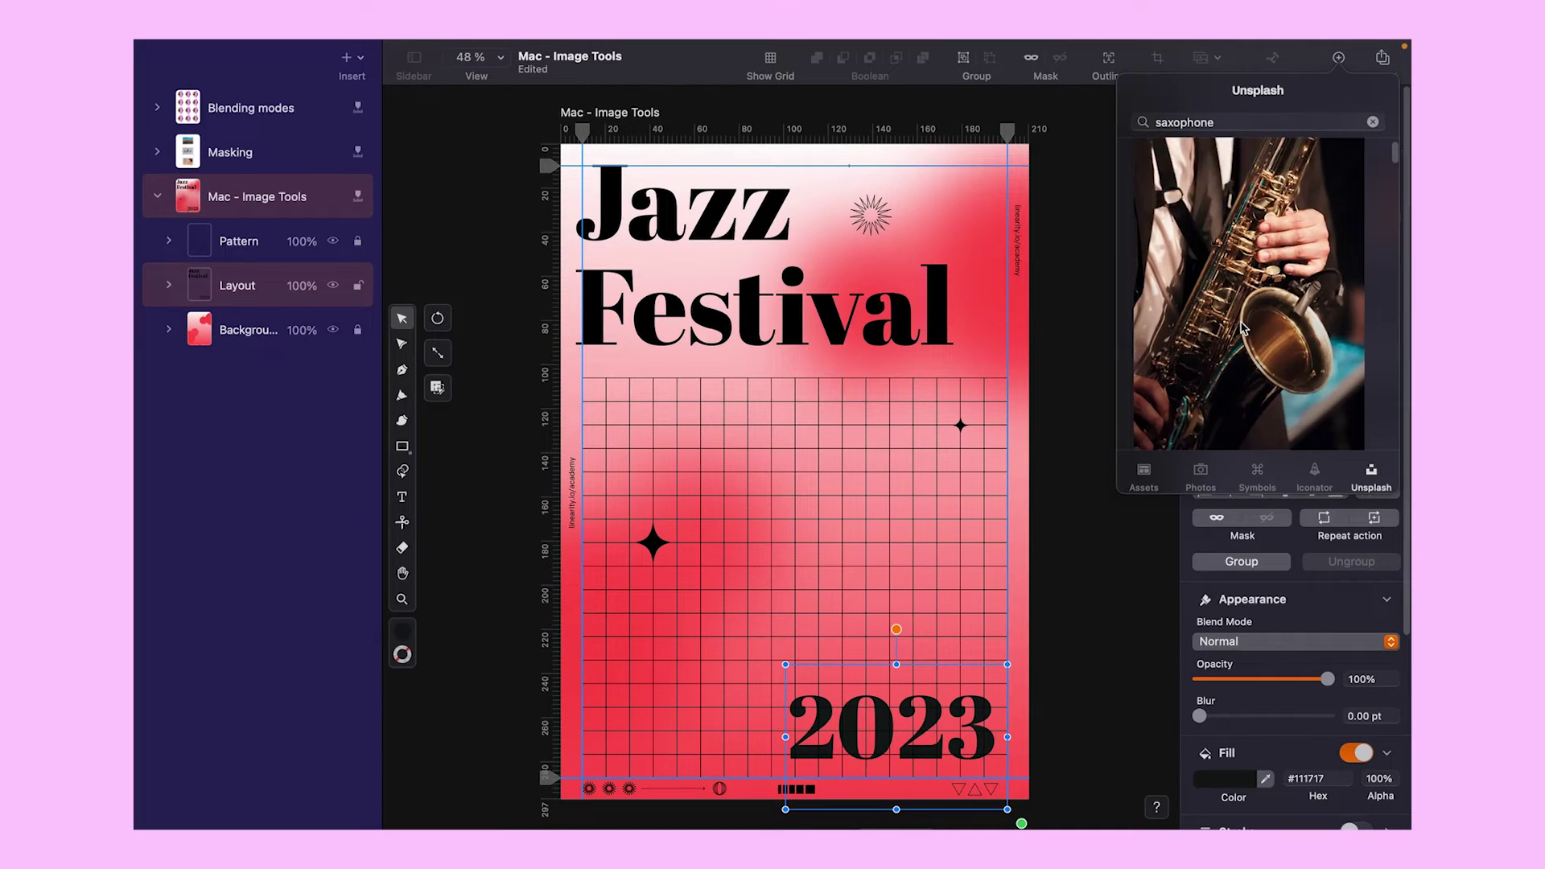
scroll(1245, 327, "down", 10)
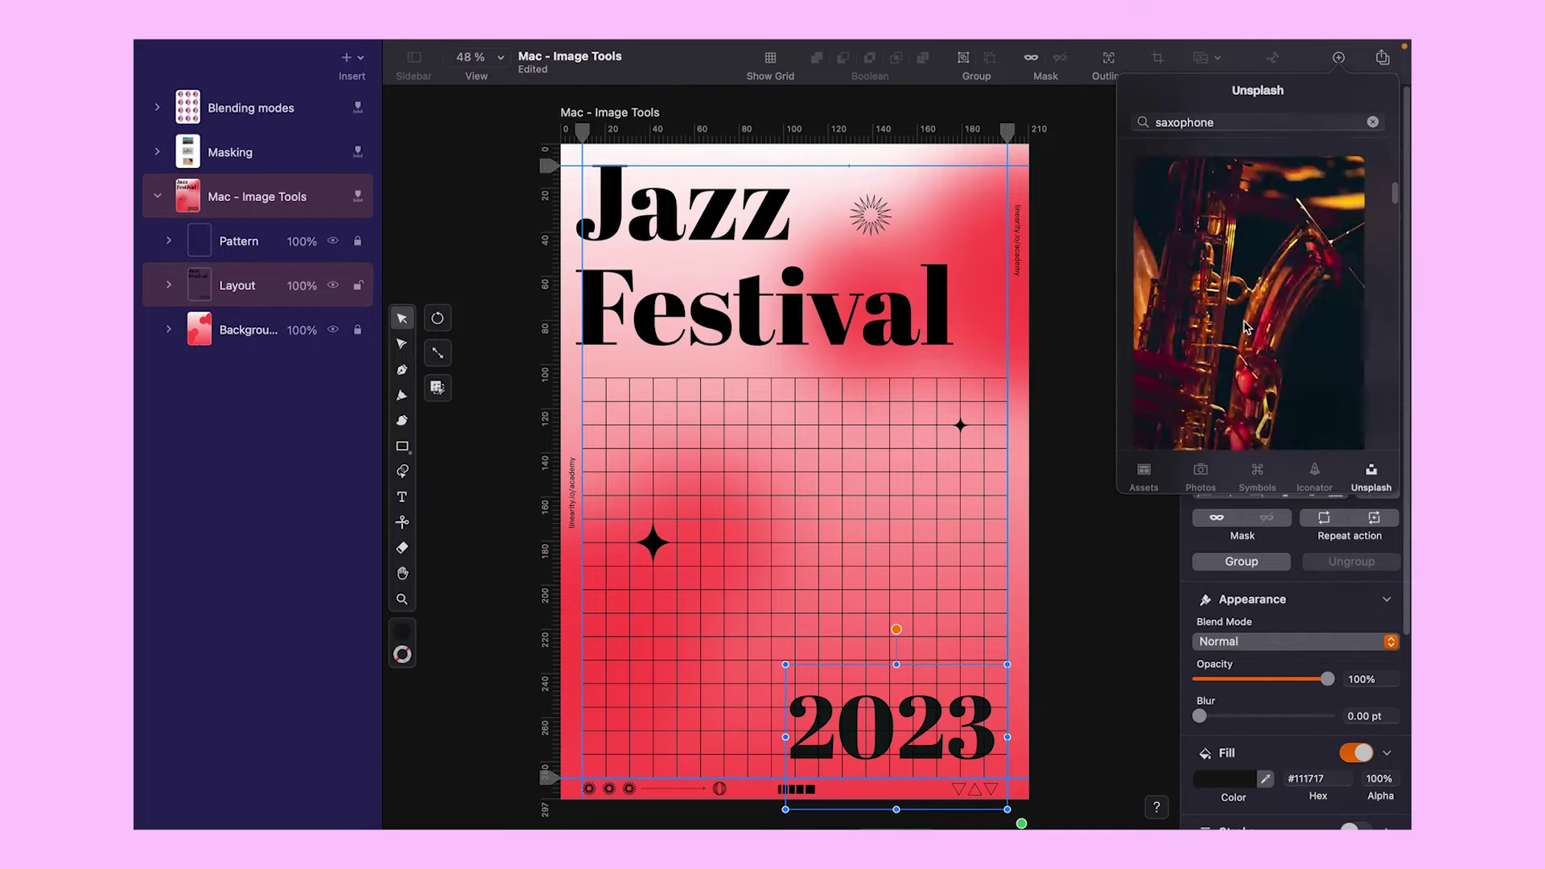
scroll(1246, 327, "down", 10)
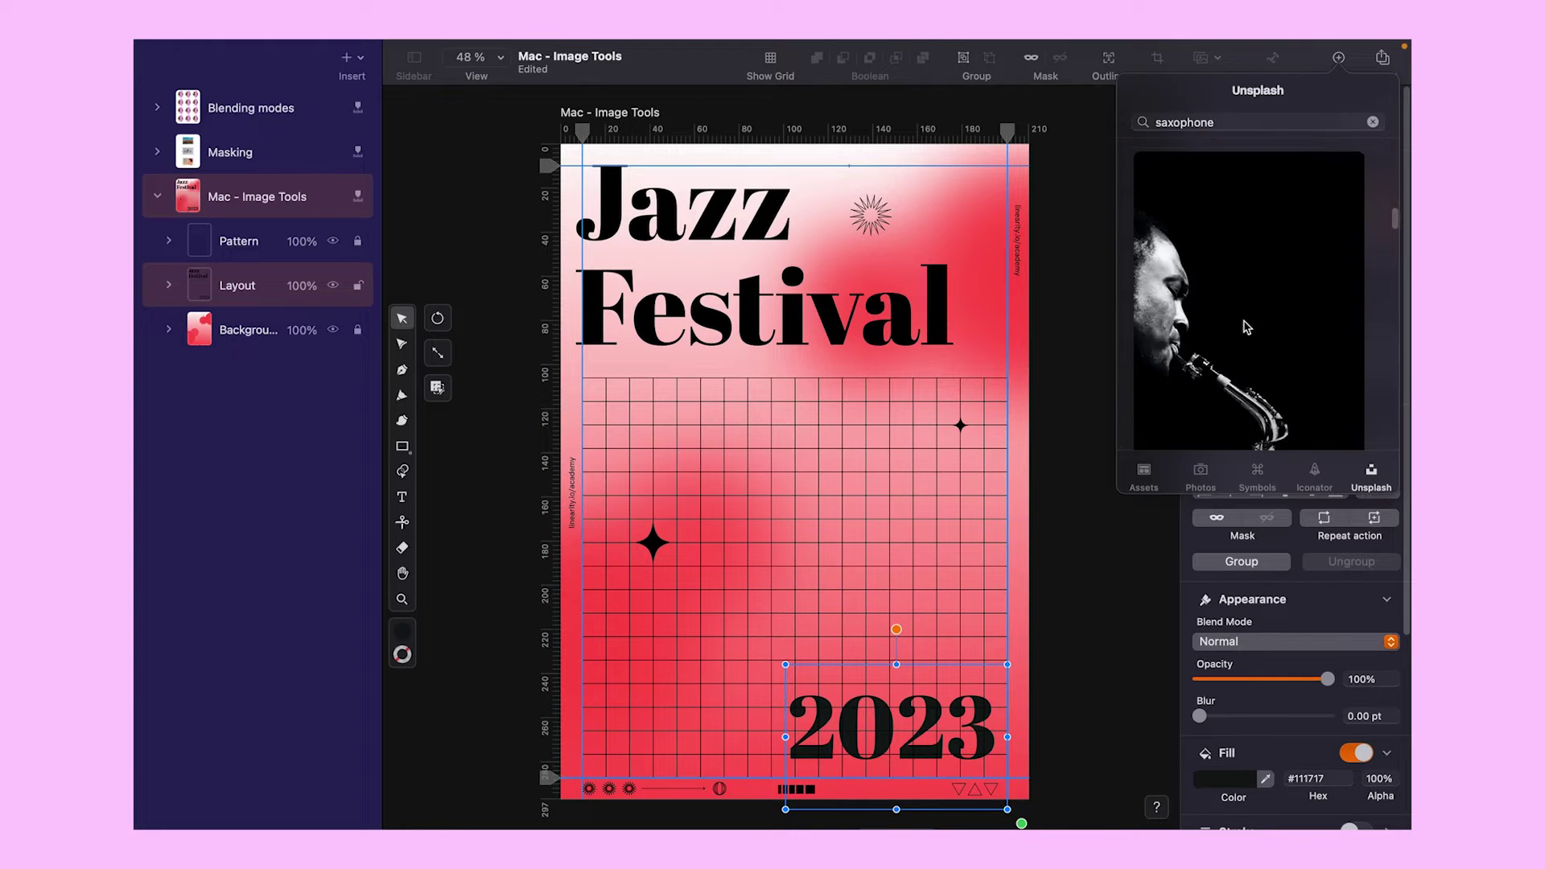
left_click(1244, 328)
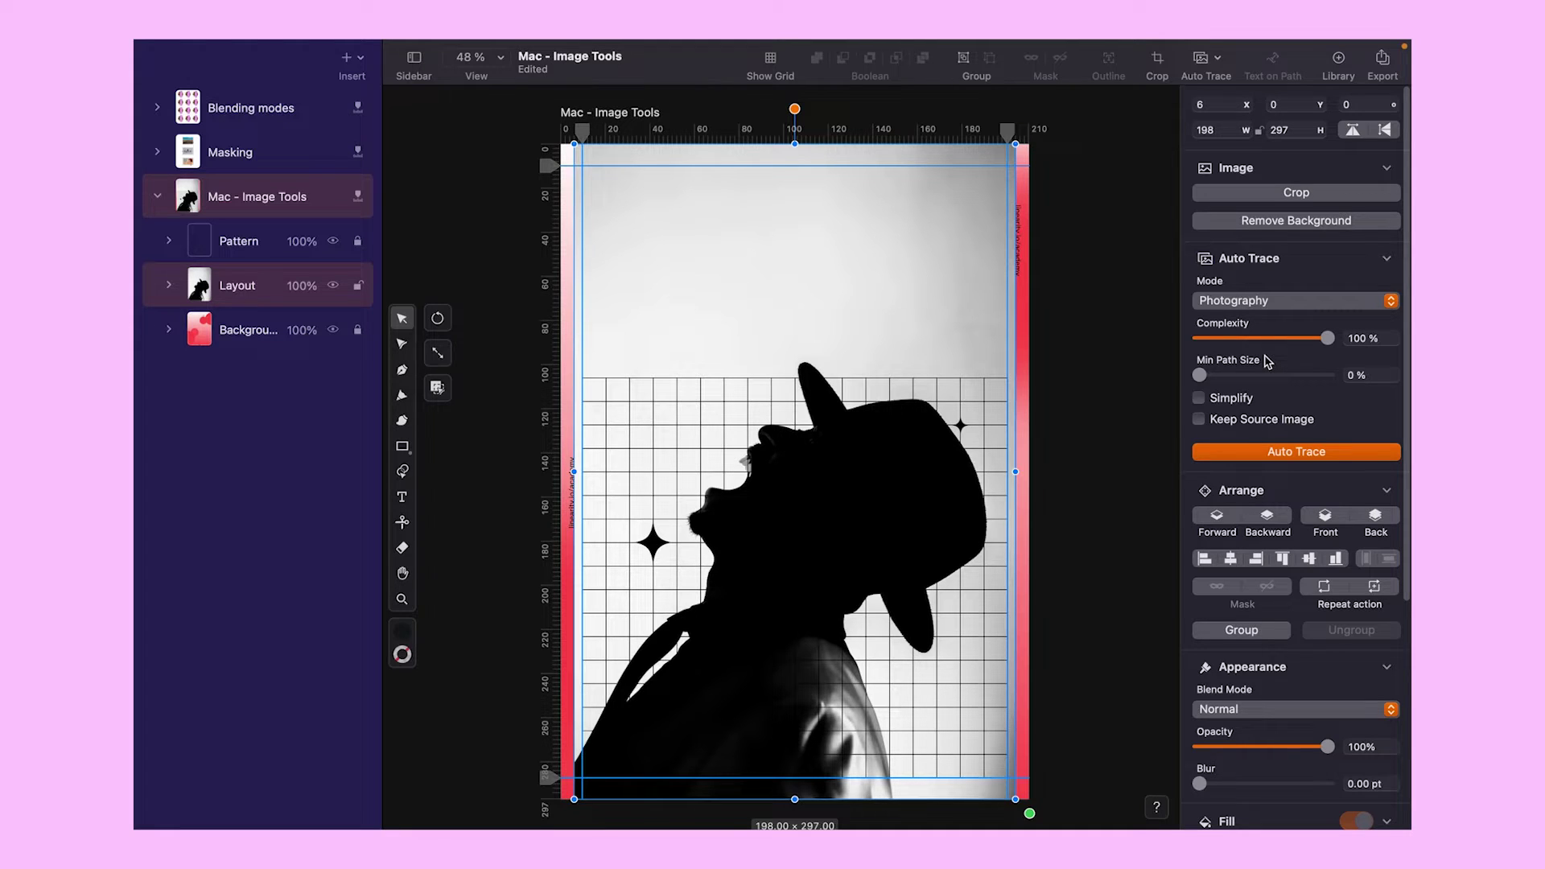
Crop the photo's top edge down in two passes, ending at 198 × 205.15 below the title
double_click(793, 301)
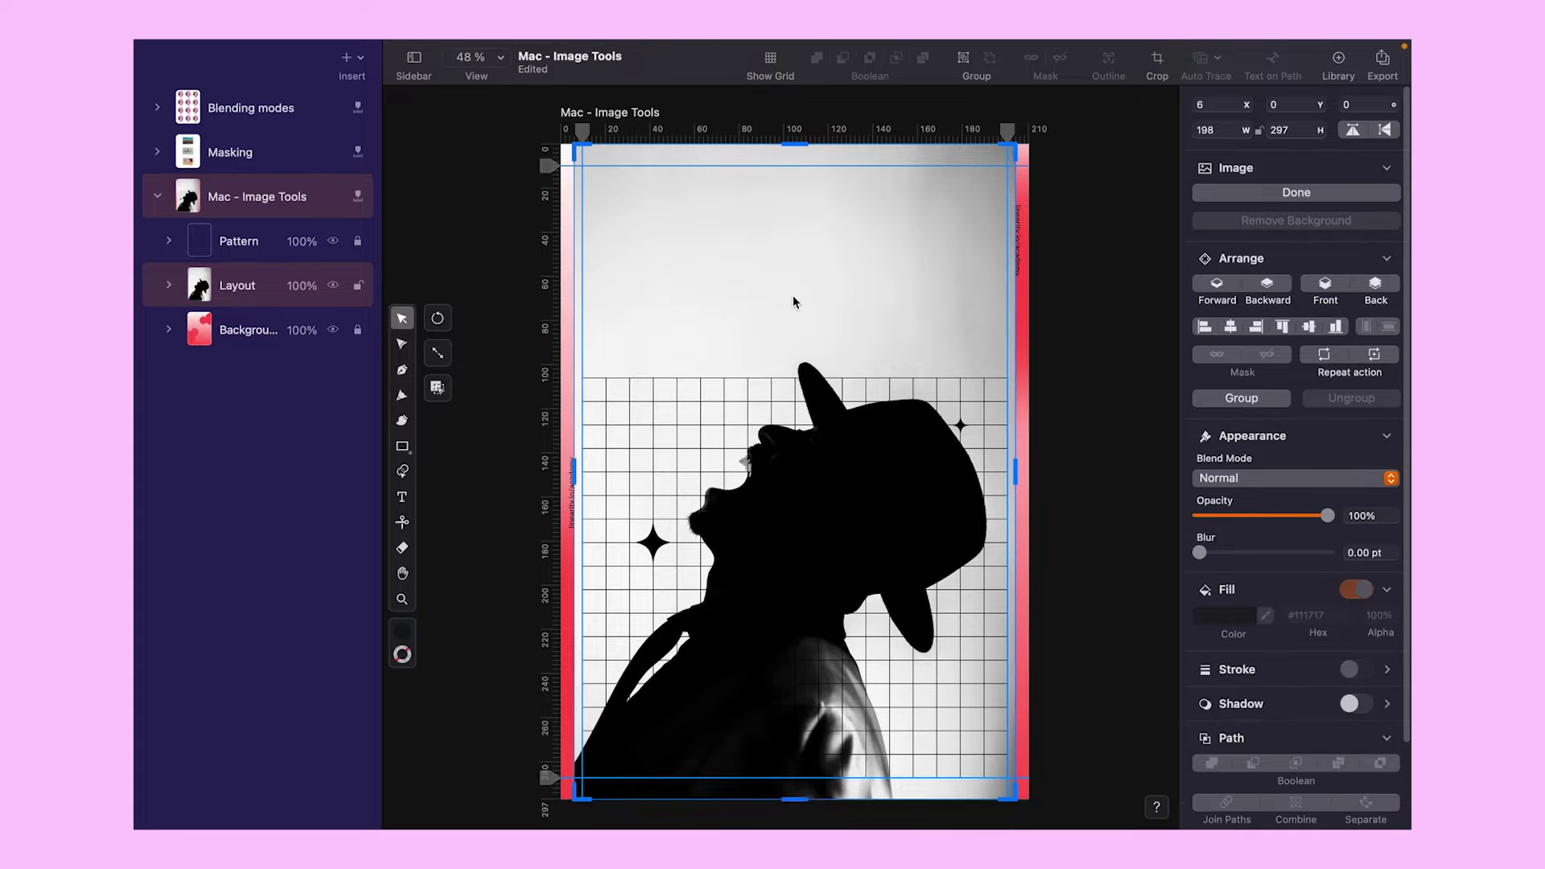
left_click_drag(794, 143, 808, 327)
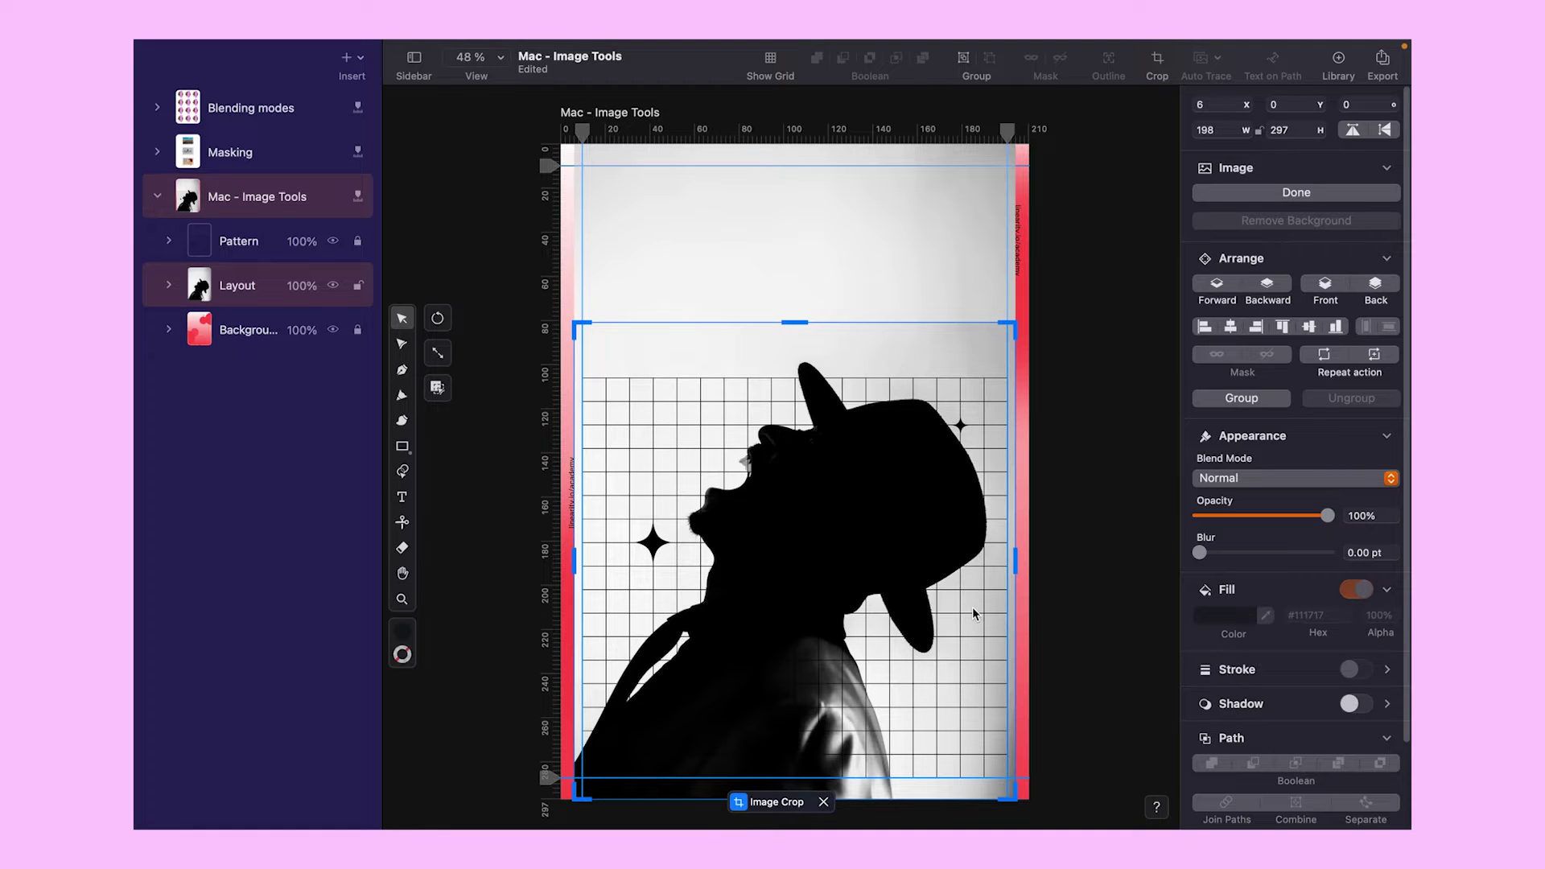
double_click(886, 349)
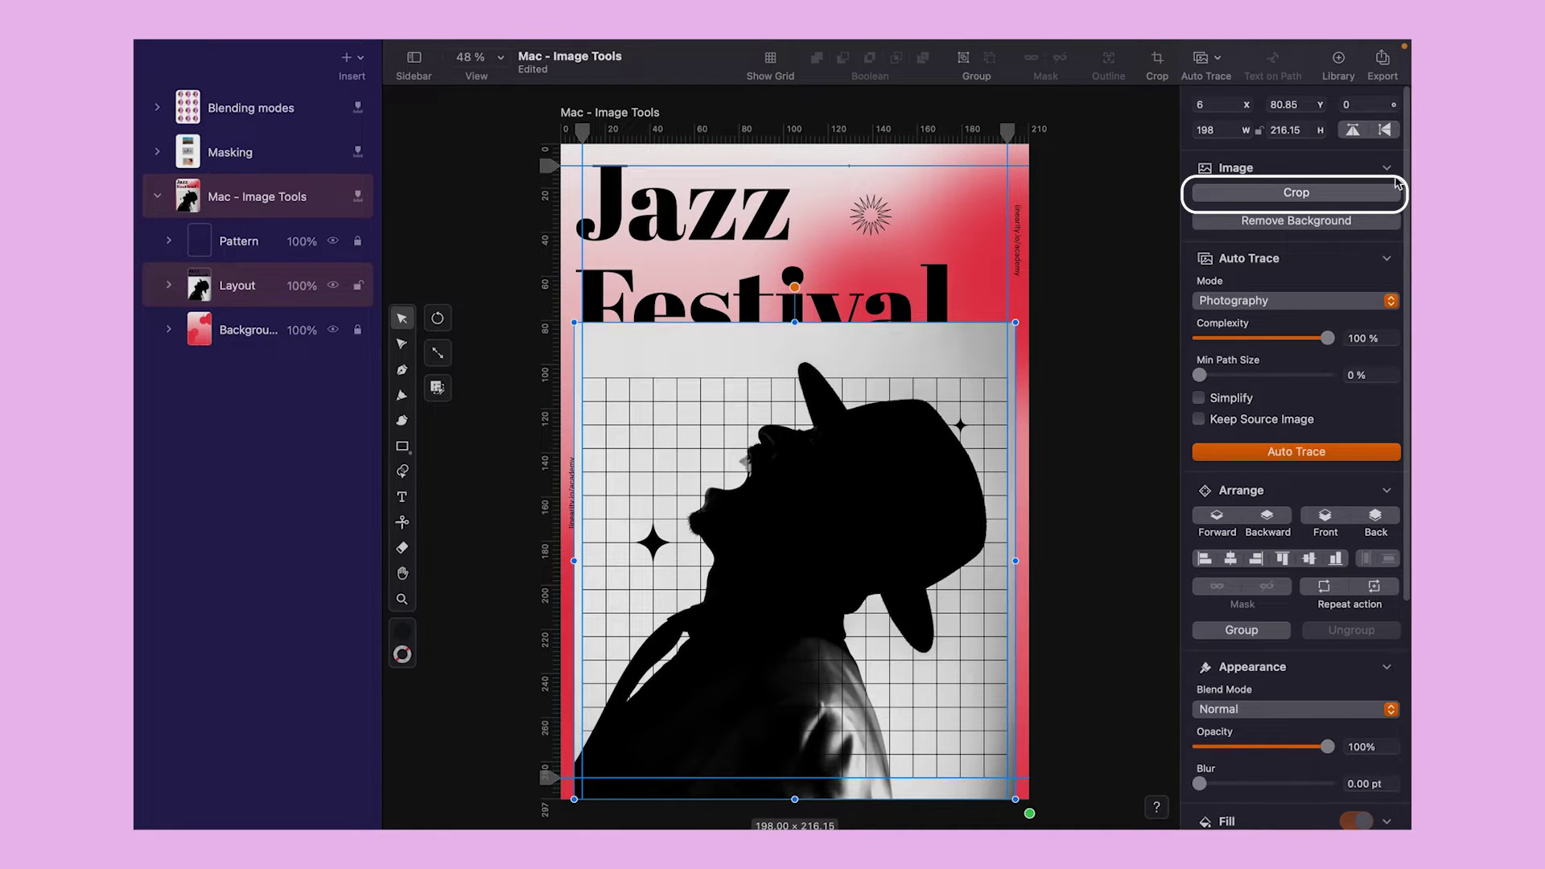
left_click(1319, 197)
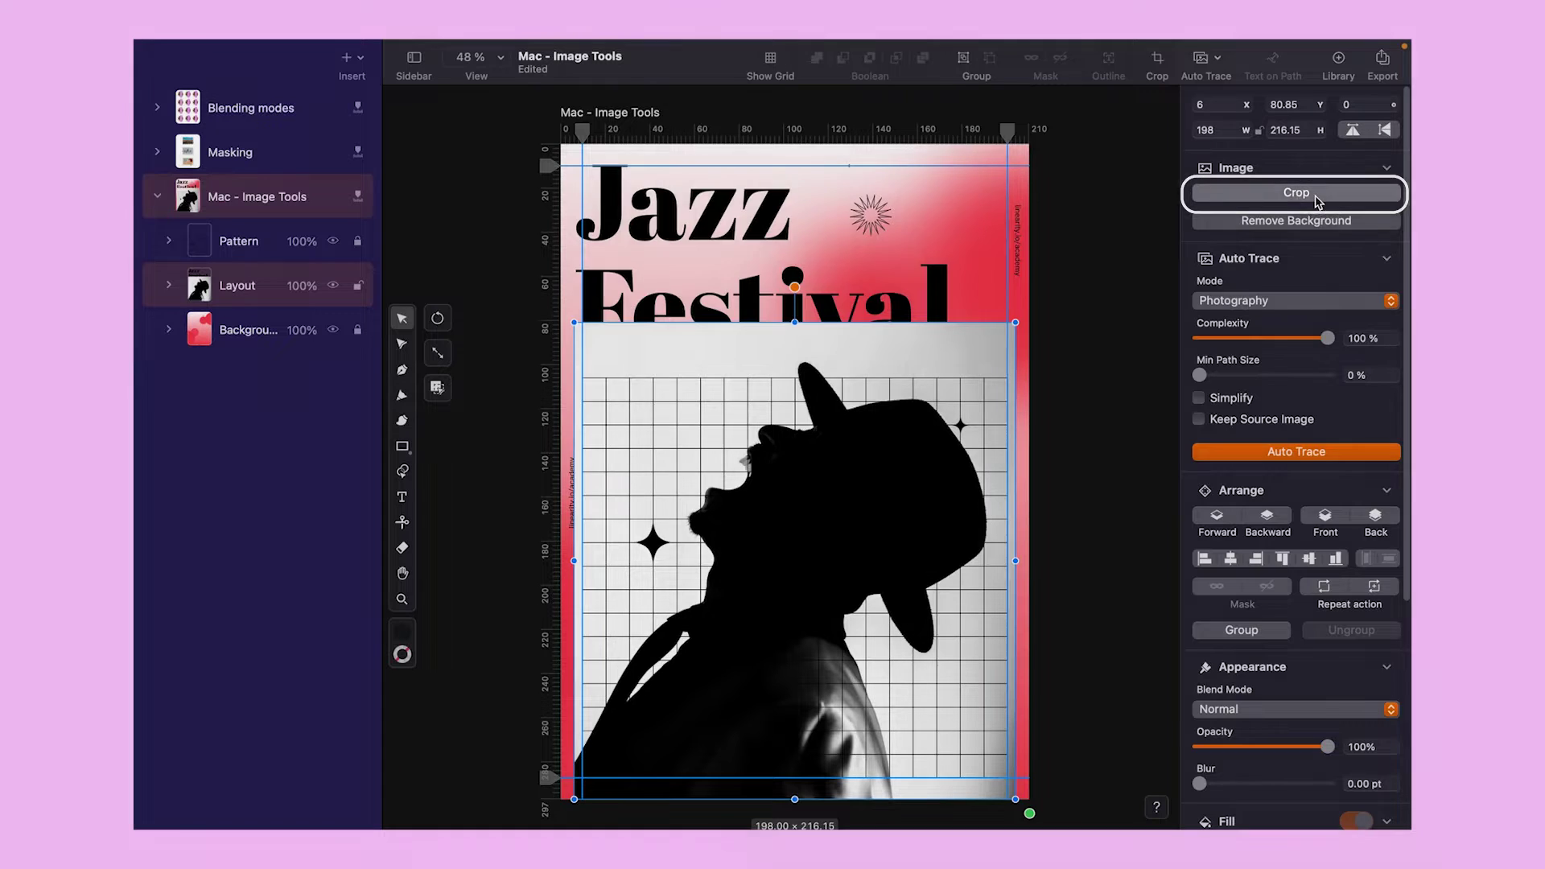
left_click_drag(797, 332, 797, 357)
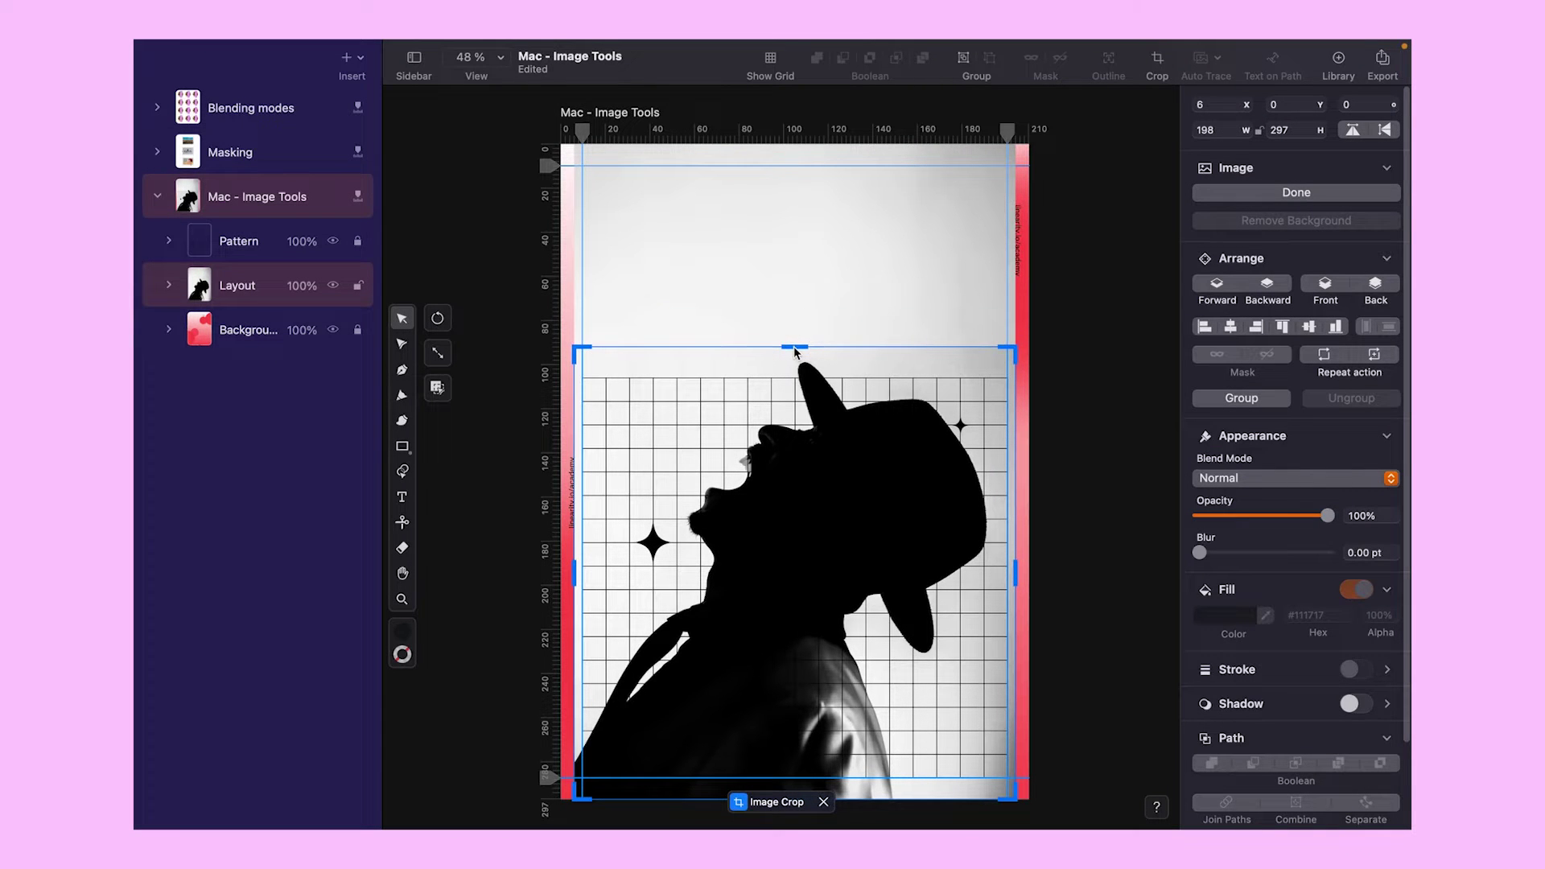
left_click(1297, 199)
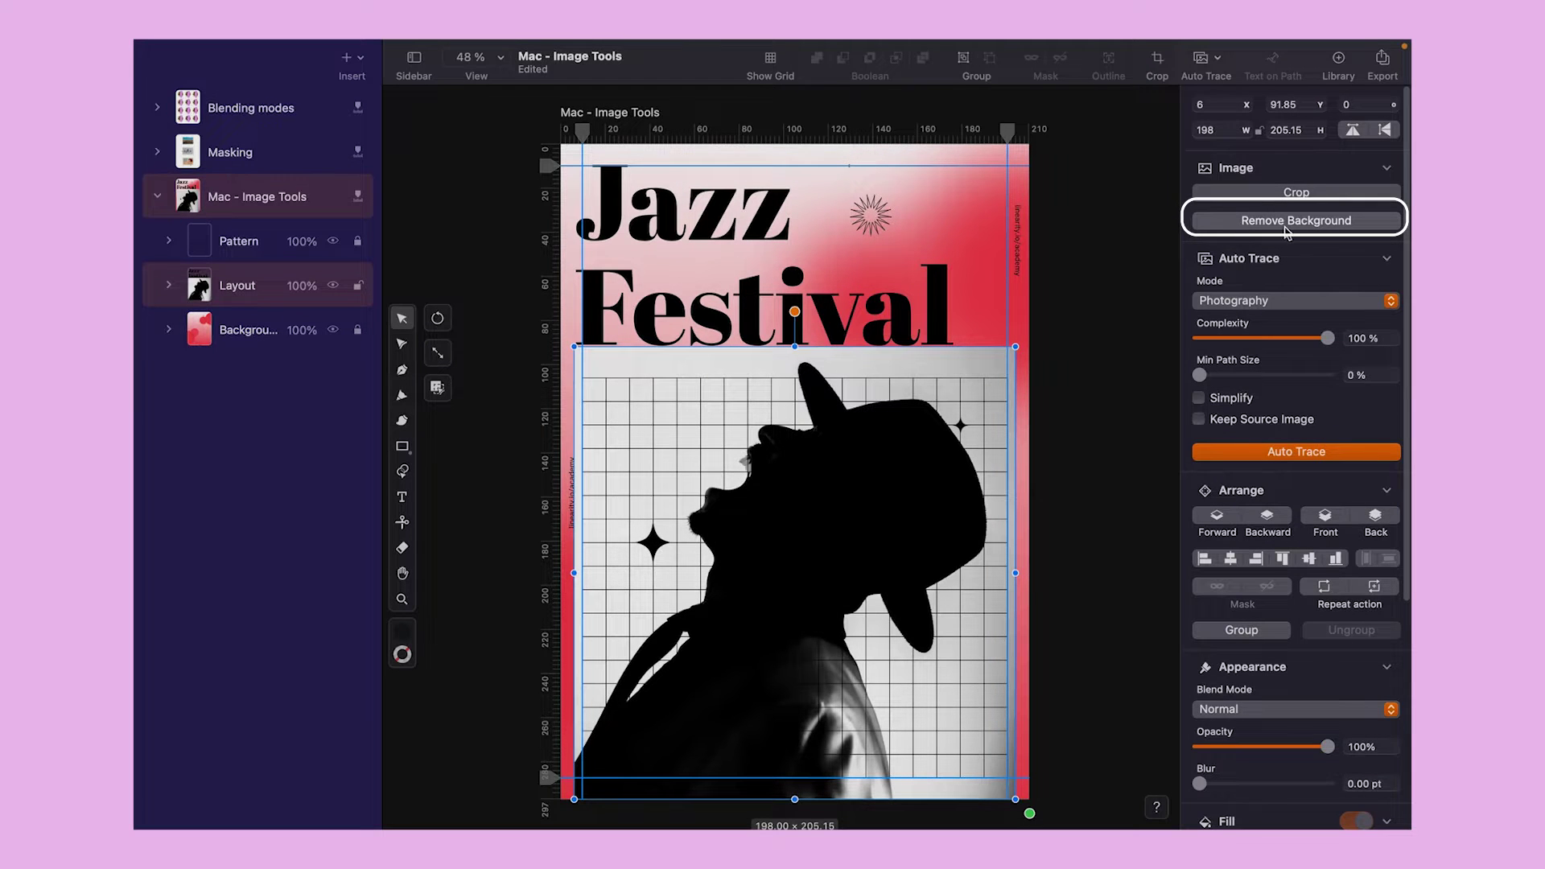
Remove the photo's white background, shift the silhouette up-right, keep Photography trace mode, and open Masking
left_click(1285, 229)
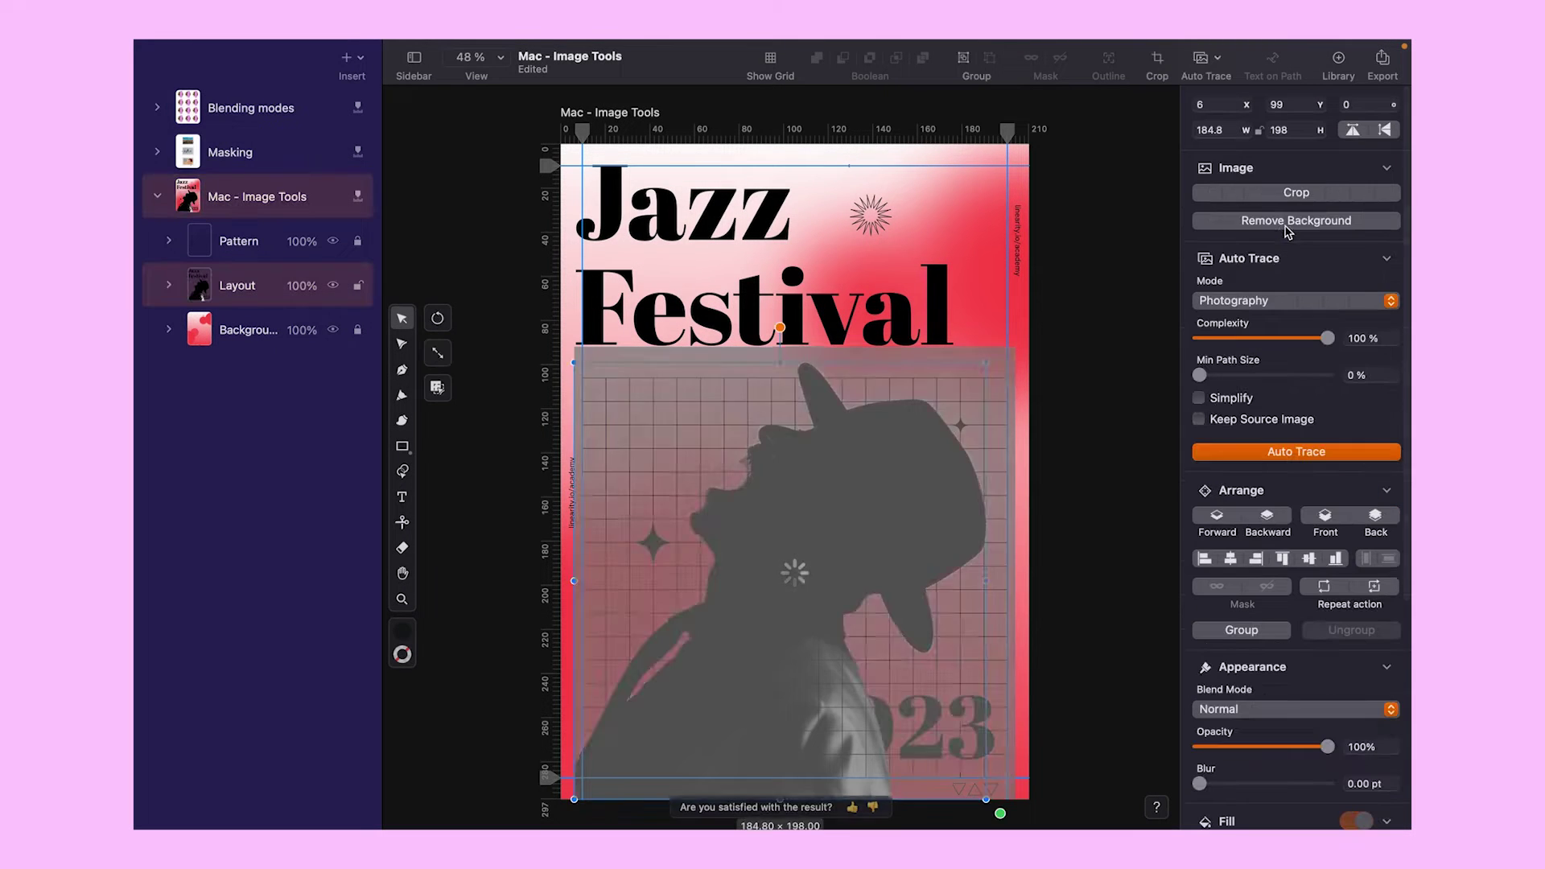
left_click_drag(791, 707, 749, 695)
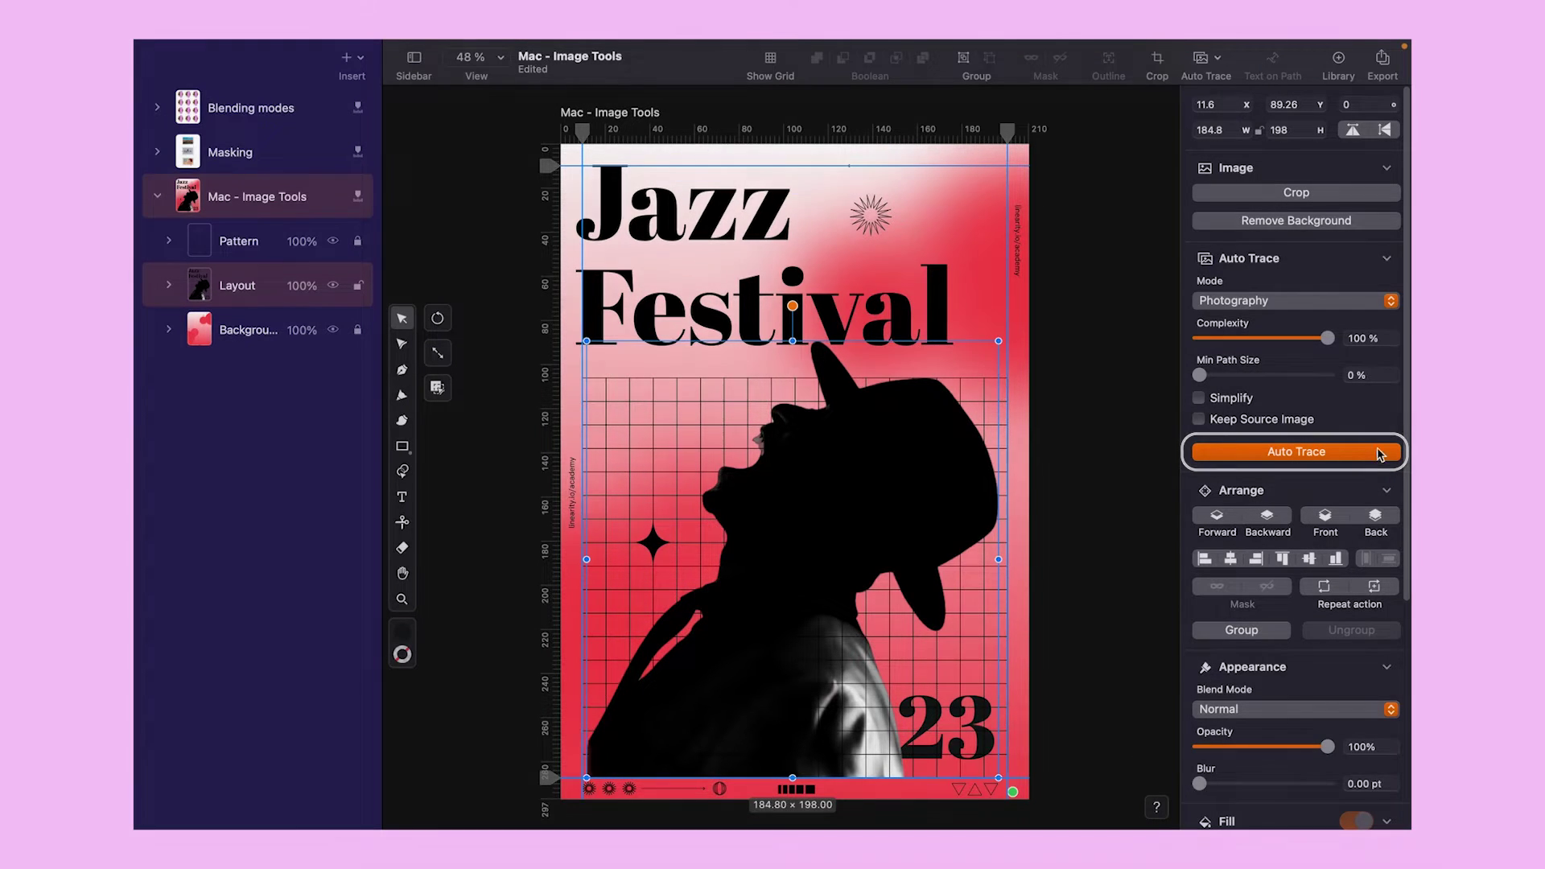
left_click(1394, 304)
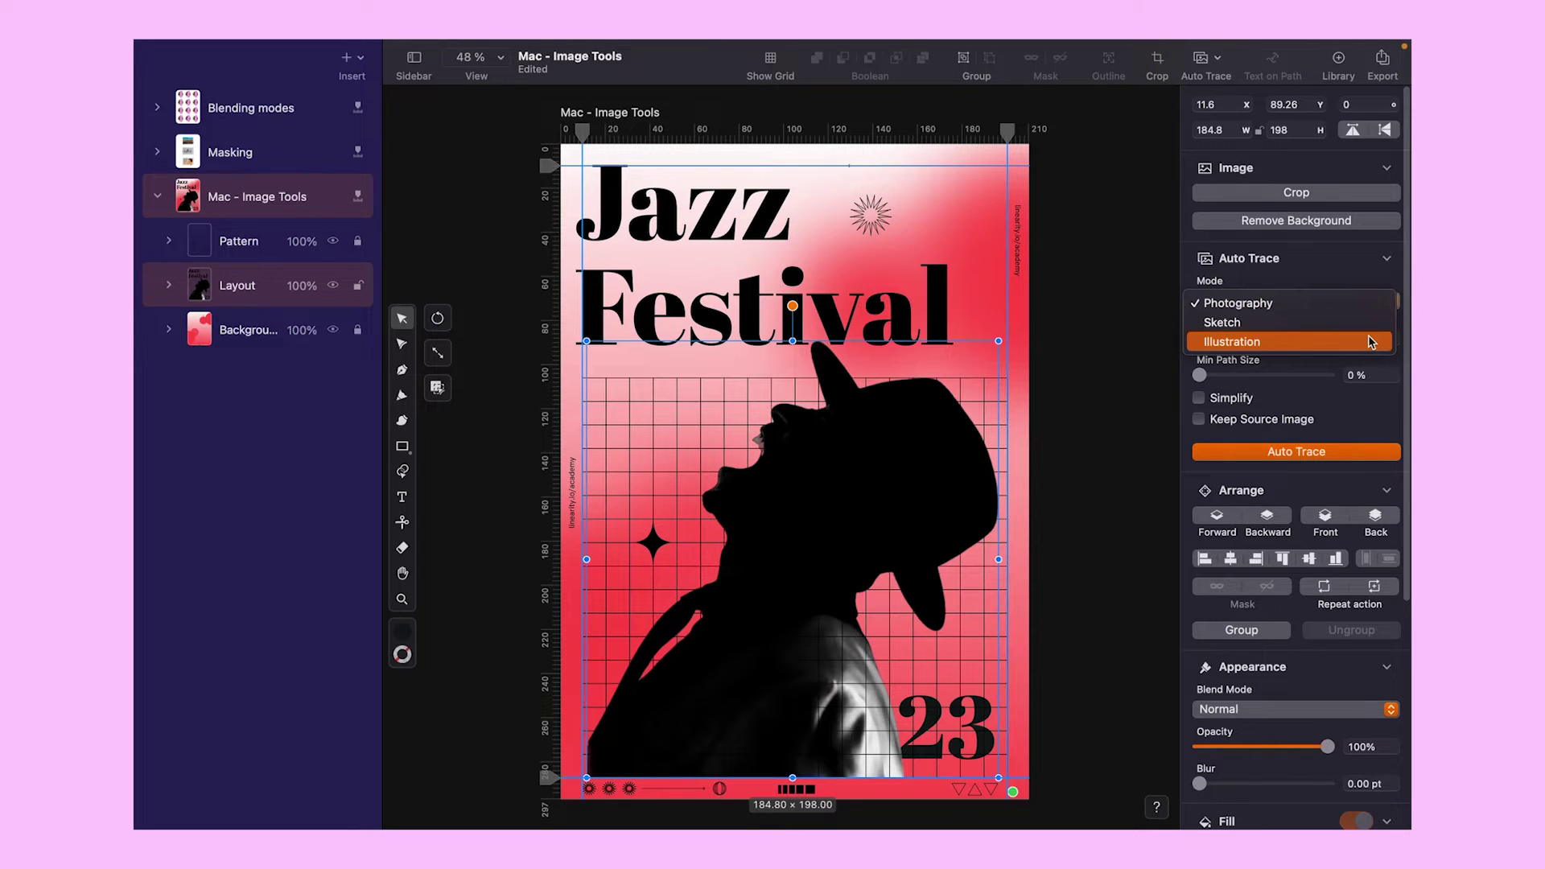
left_click(1365, 422)
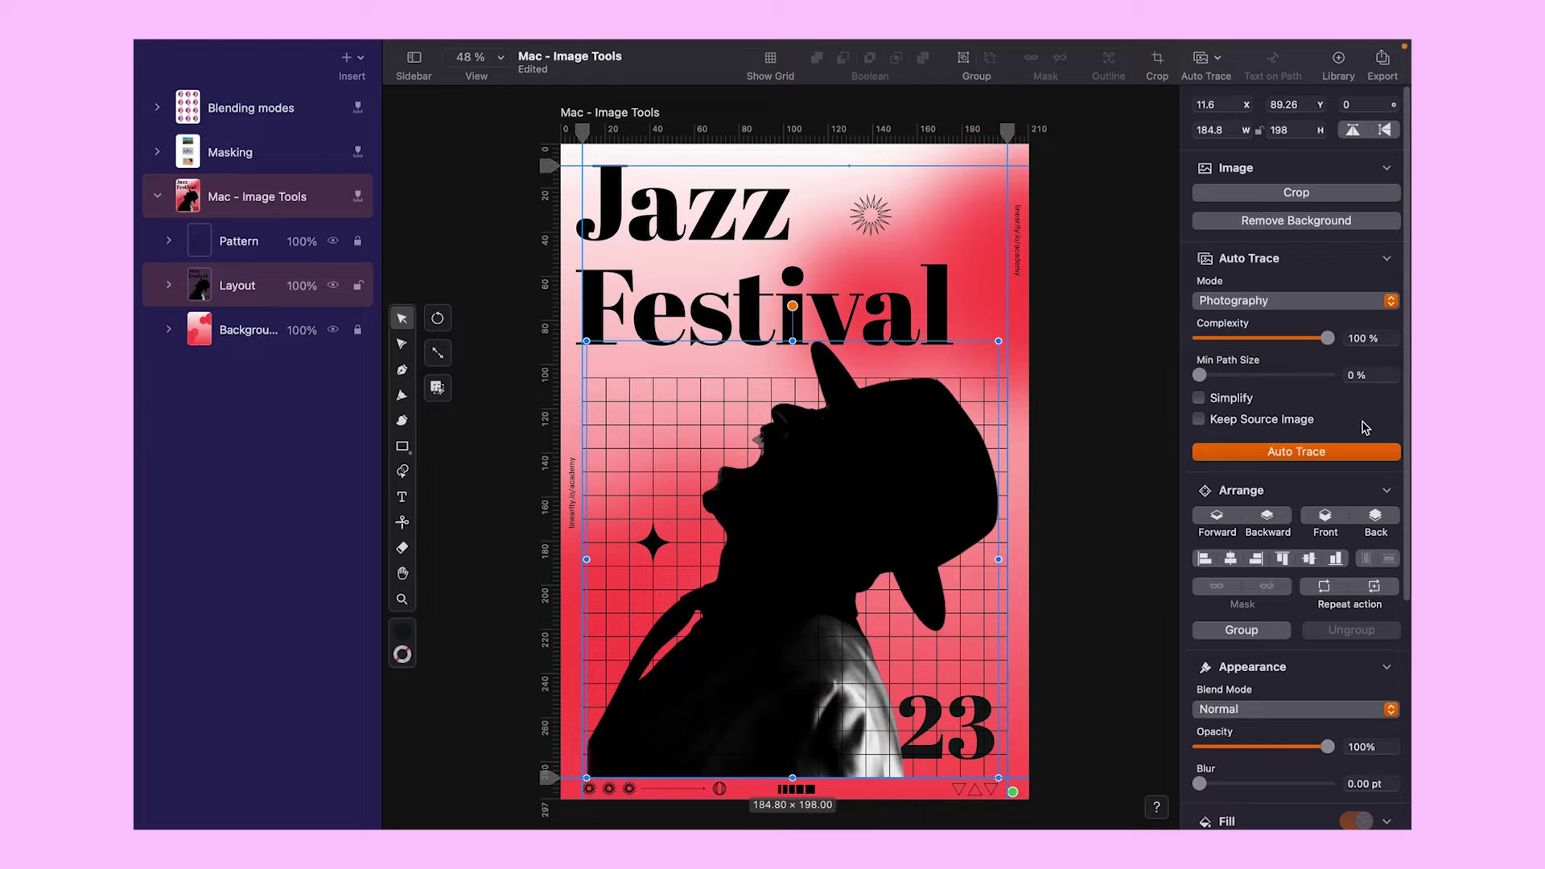
left_click(211, 161)
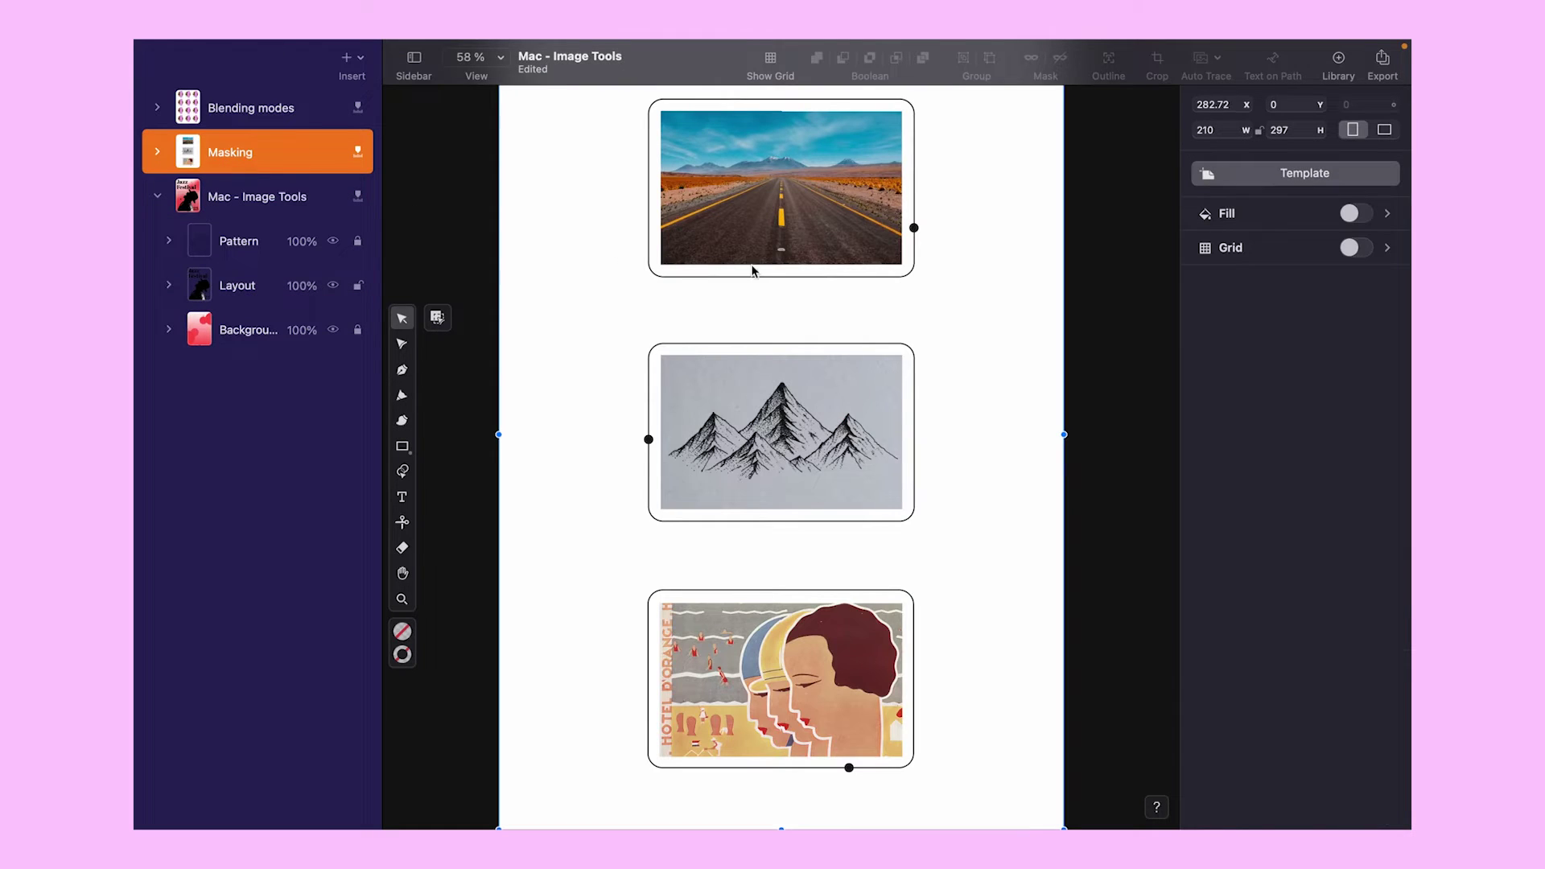
Auto-trace the road photo at 96% complexity and 5% minimum path size, then select the mountain sketch
left_click(758, 214)
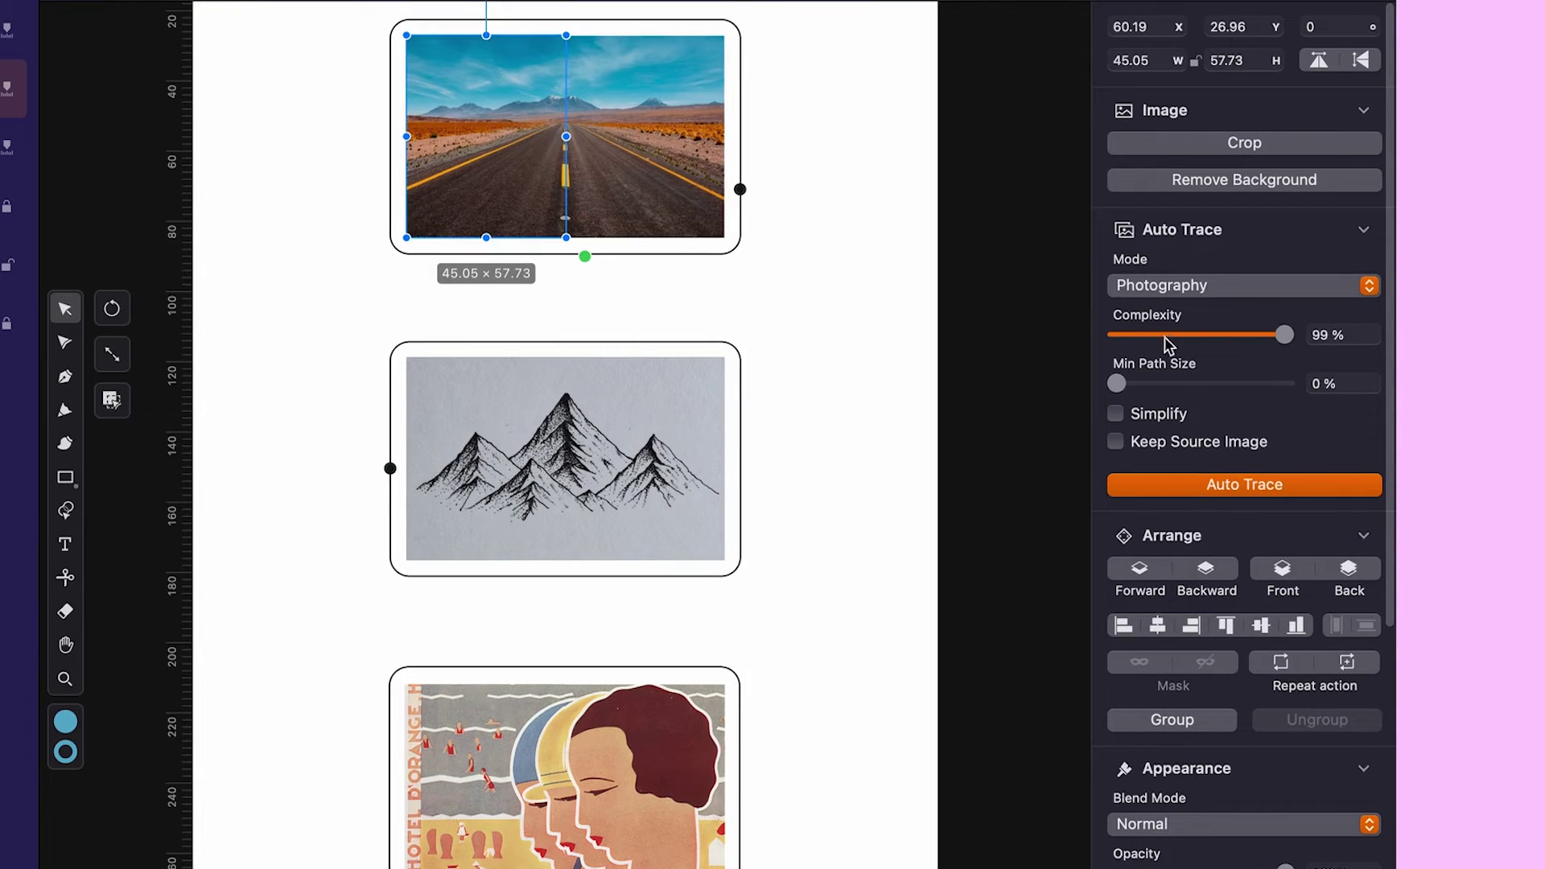
left_click_drag(1325, 338, 1281, 338)
mouse_move(1117, 385)
left_mouse_down()
mouse_move(1125, 399)
mouse_move(1109, 400)
left_mouse_up()
left_click(1123, 413)
left_click(1123, 411)
left_click(1115, 442)
left_click(1115, 442)
left_click(1259, 483)
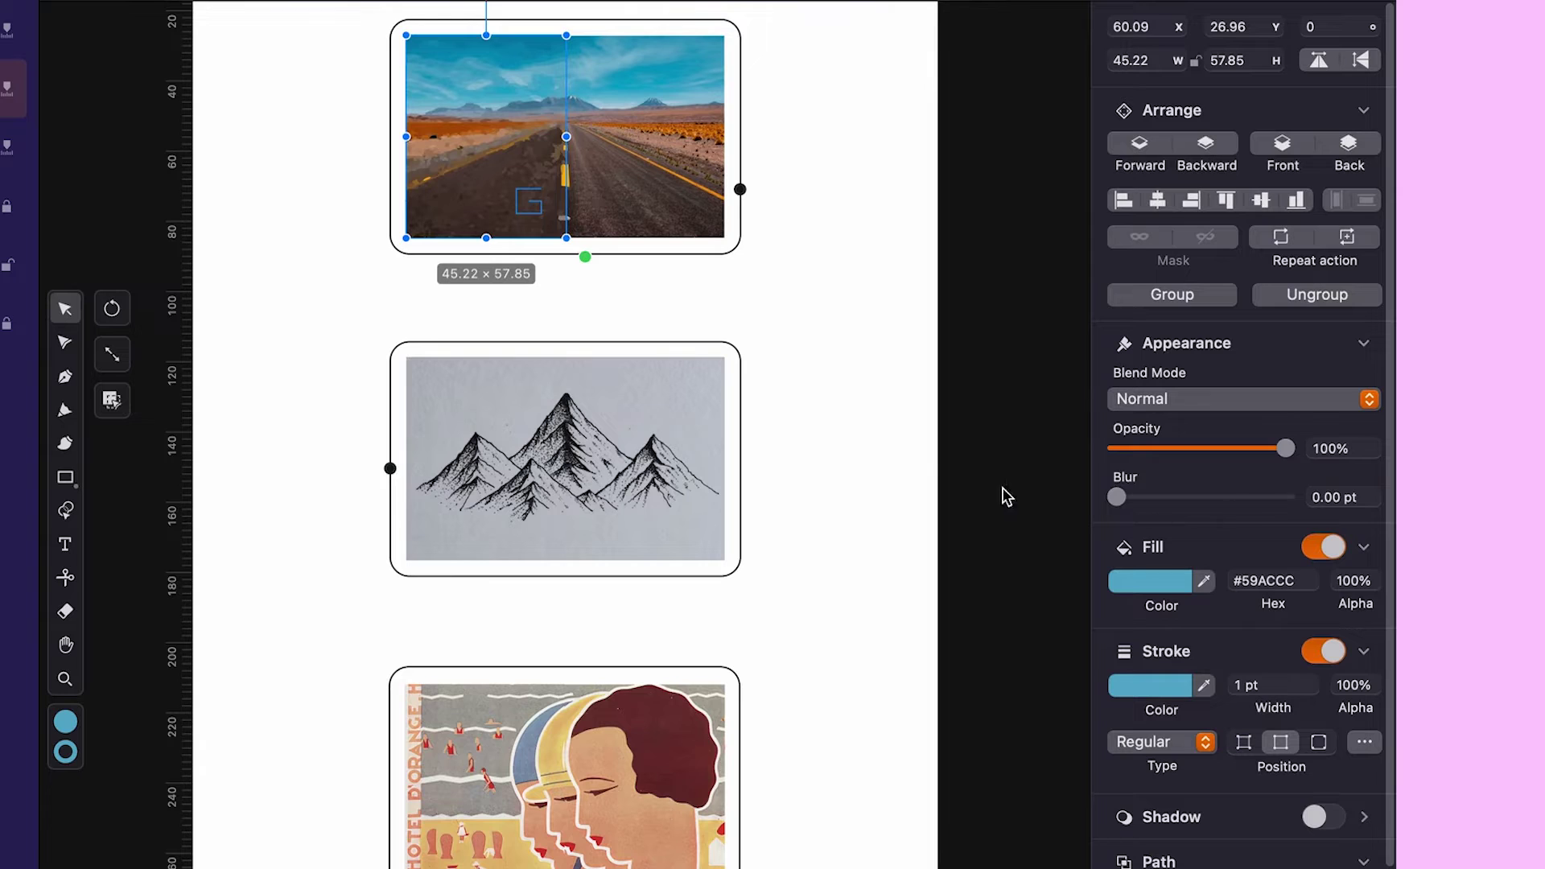
left_click(557, 465)
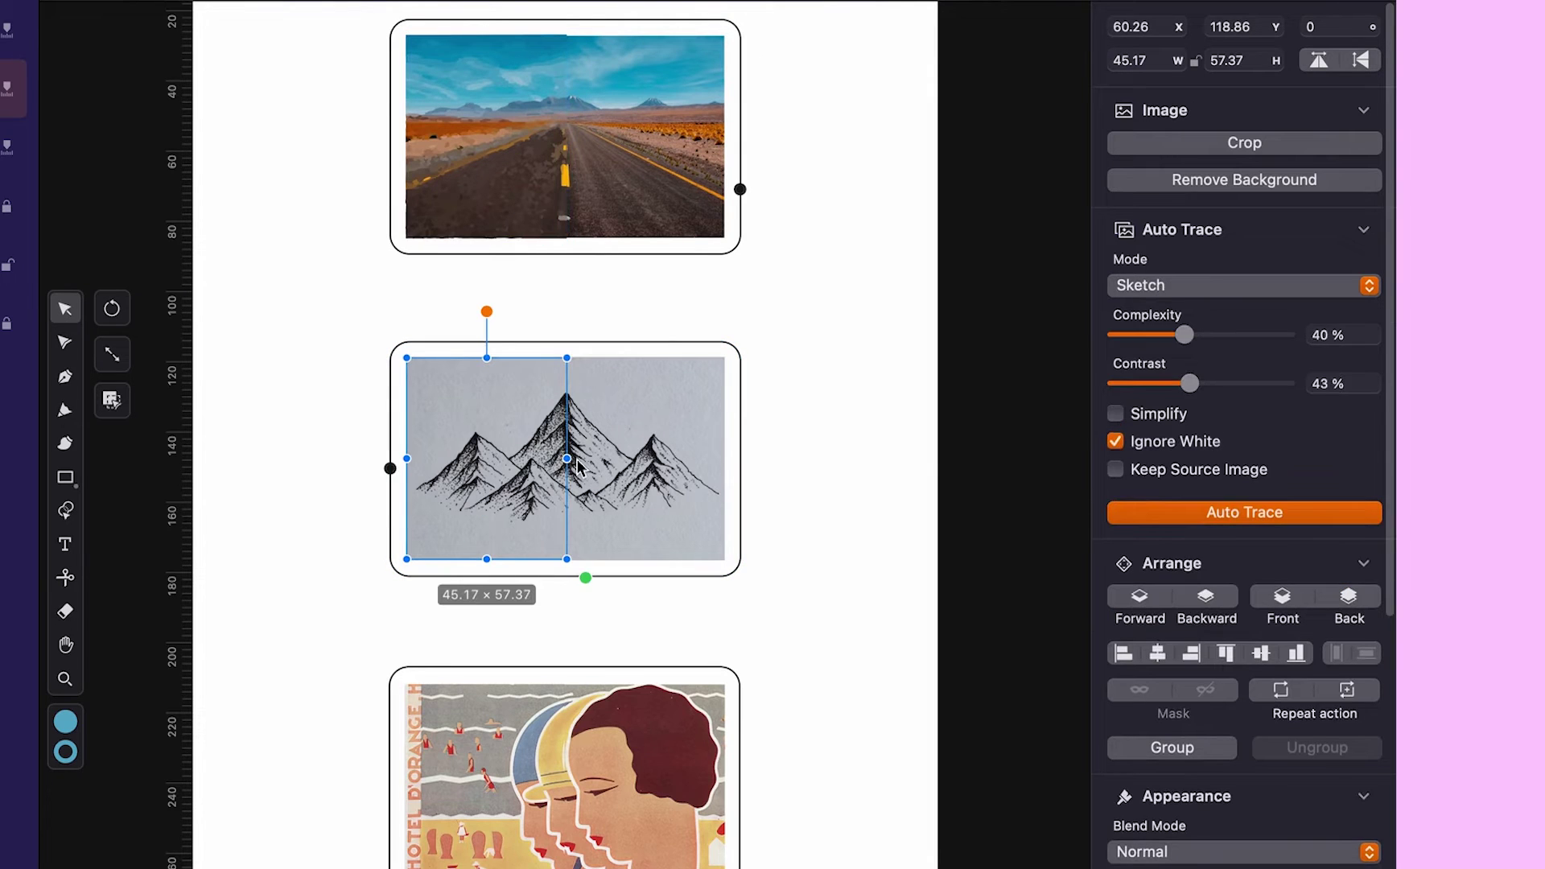
Auto-trace the mountain sketch in Sketch mode at 85% complexity and 16% contrast
left_click_drag(1195, 389, 1263, 385)
left_click_drag(1190, 336, 1260, 336)
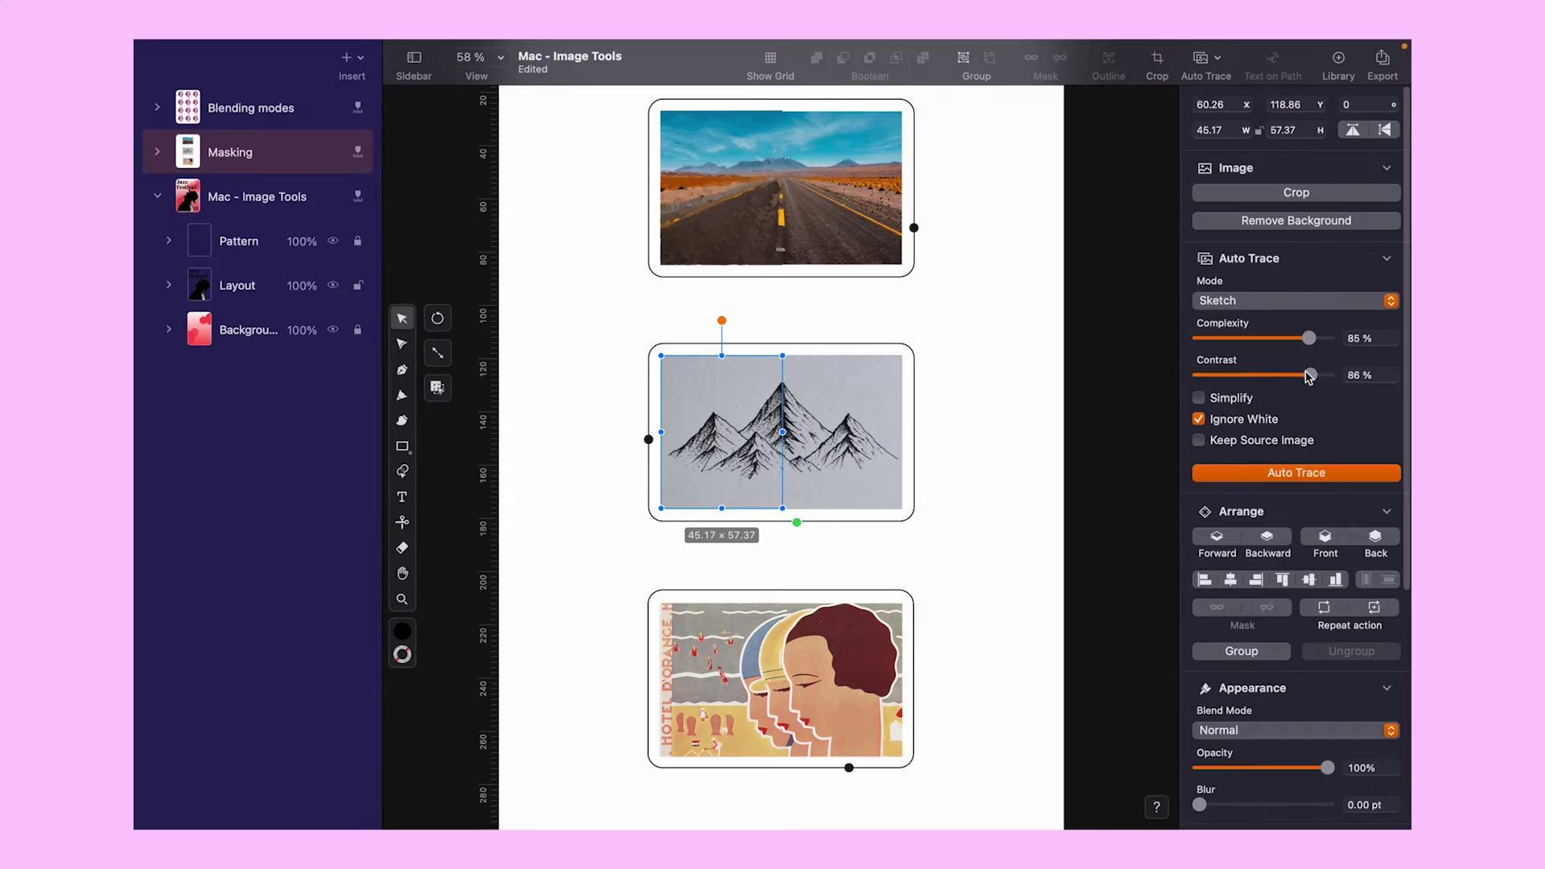
left_click_drag(1262, 383, 1142, 383)
left_click(1282, 481)
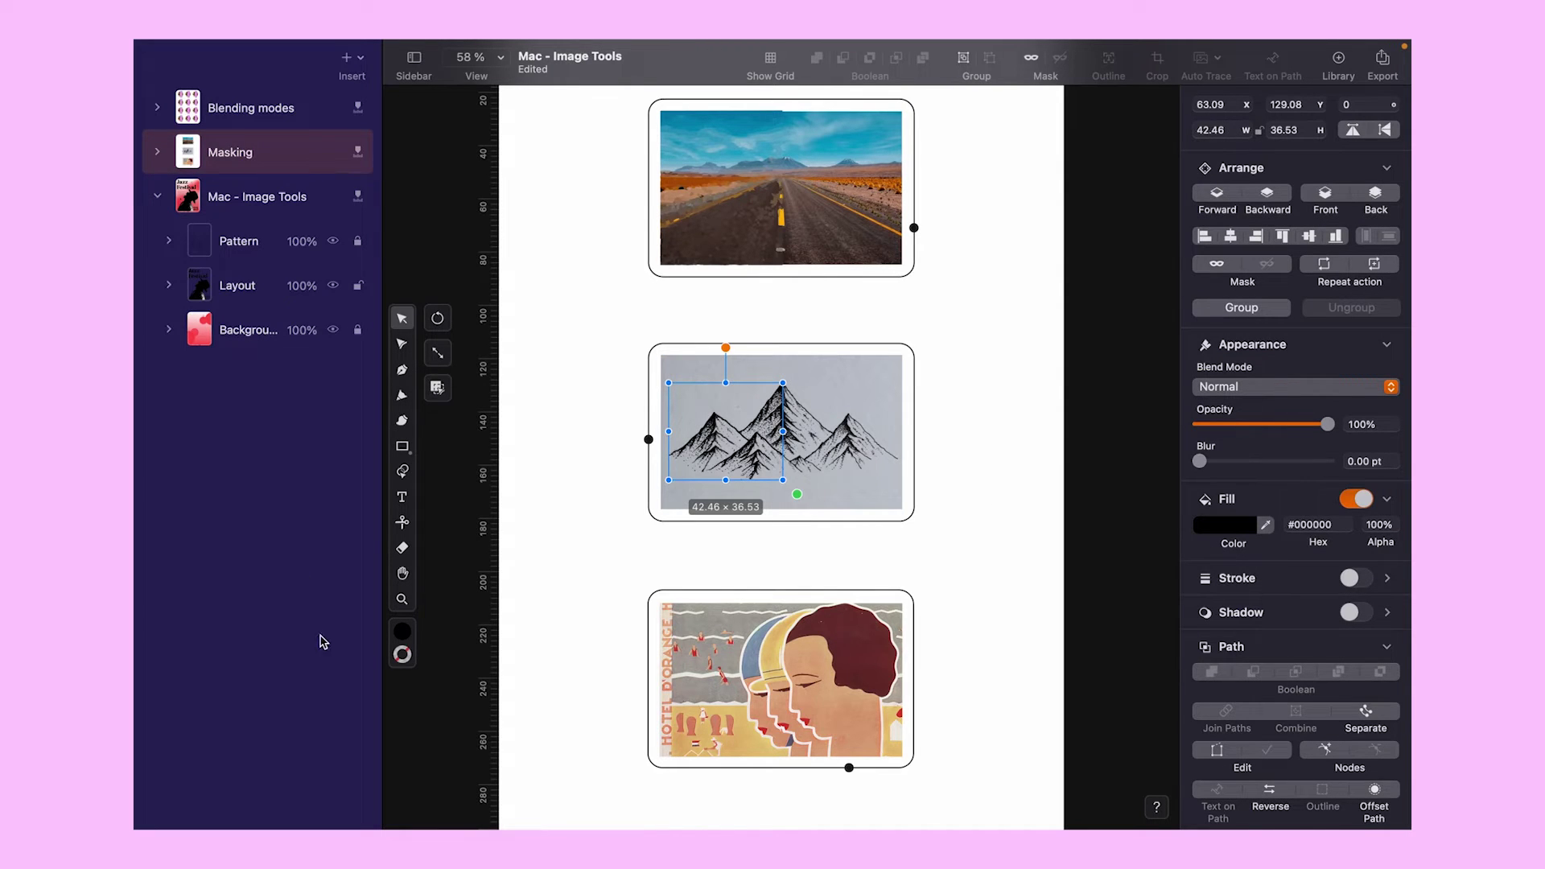
Fill the traced left mountains with the blue #0F68F5 swatch
left_click(404, 632)
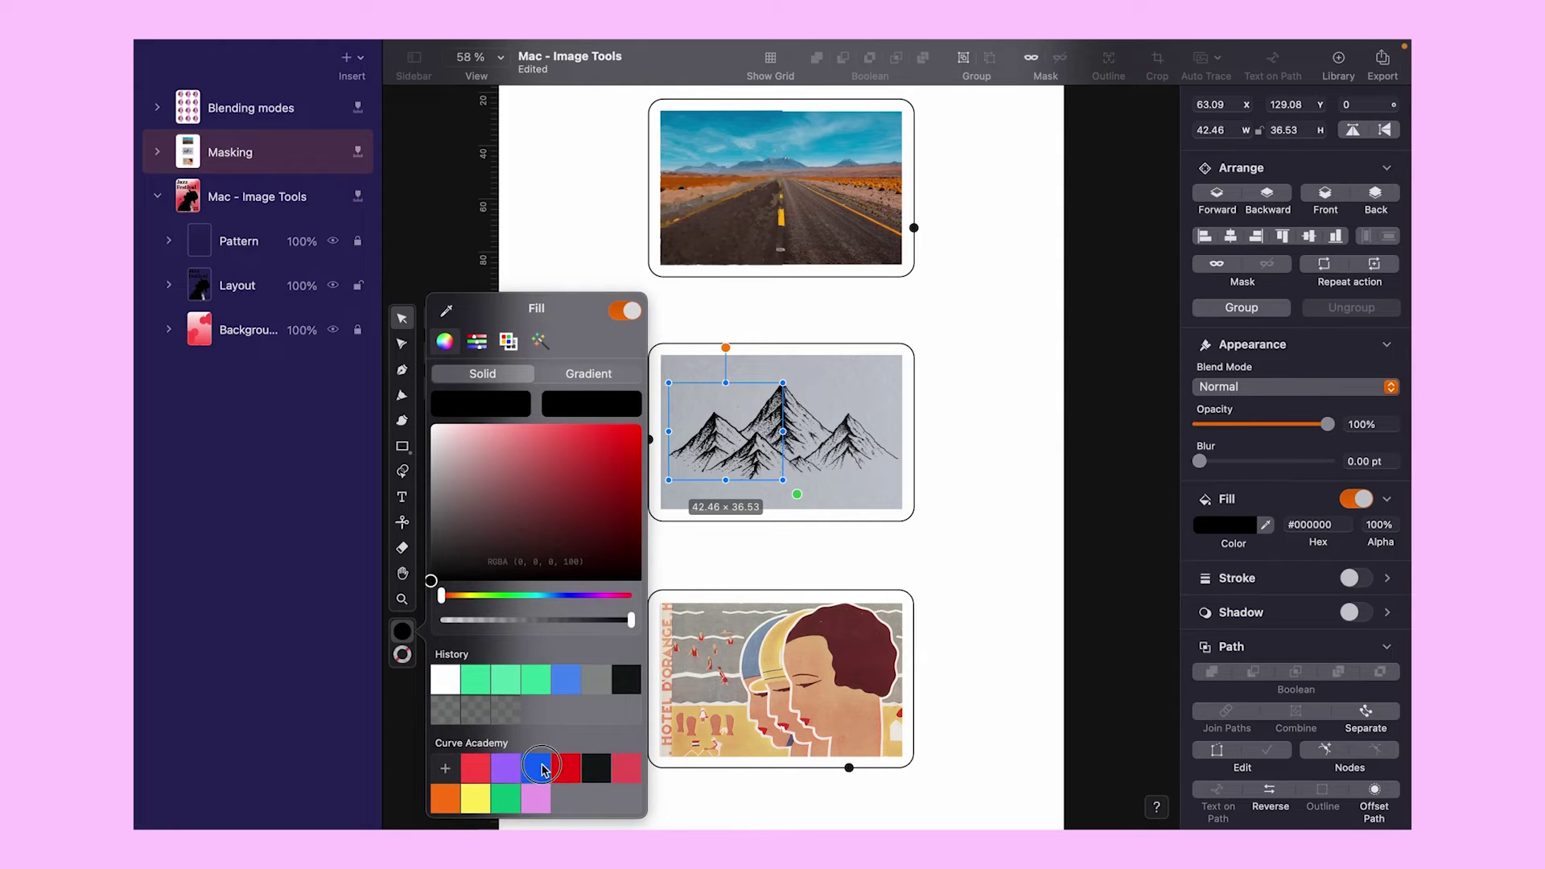
left_click(540, 769)
left_click(402, 631)
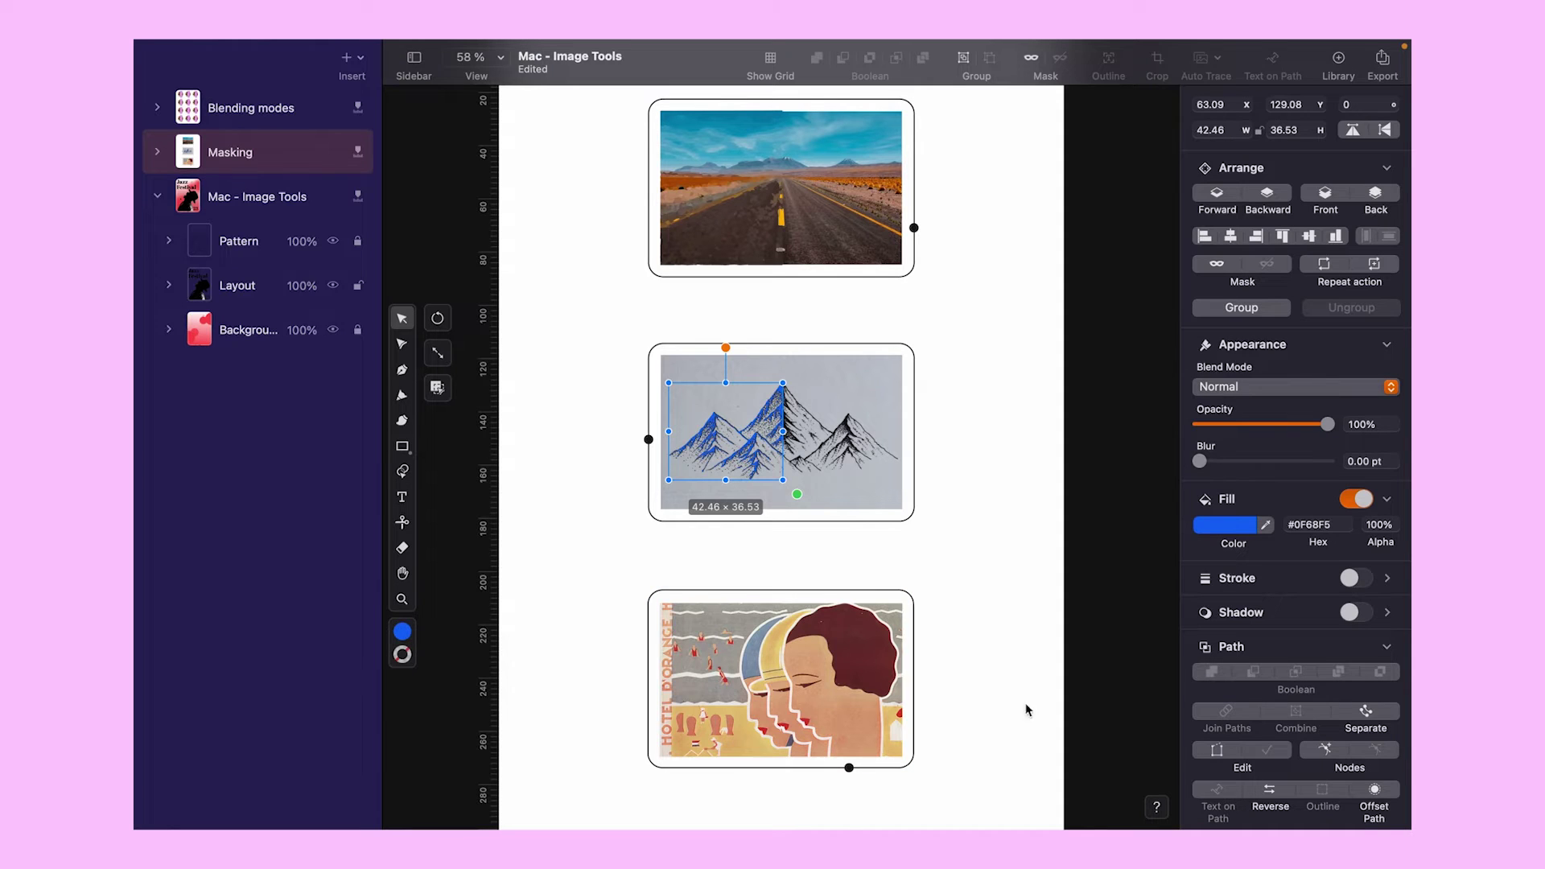
Auto-trace the left vintage poster image at 0% minimum path size, then return to Mac - Image Tools
left_click(760, 699)
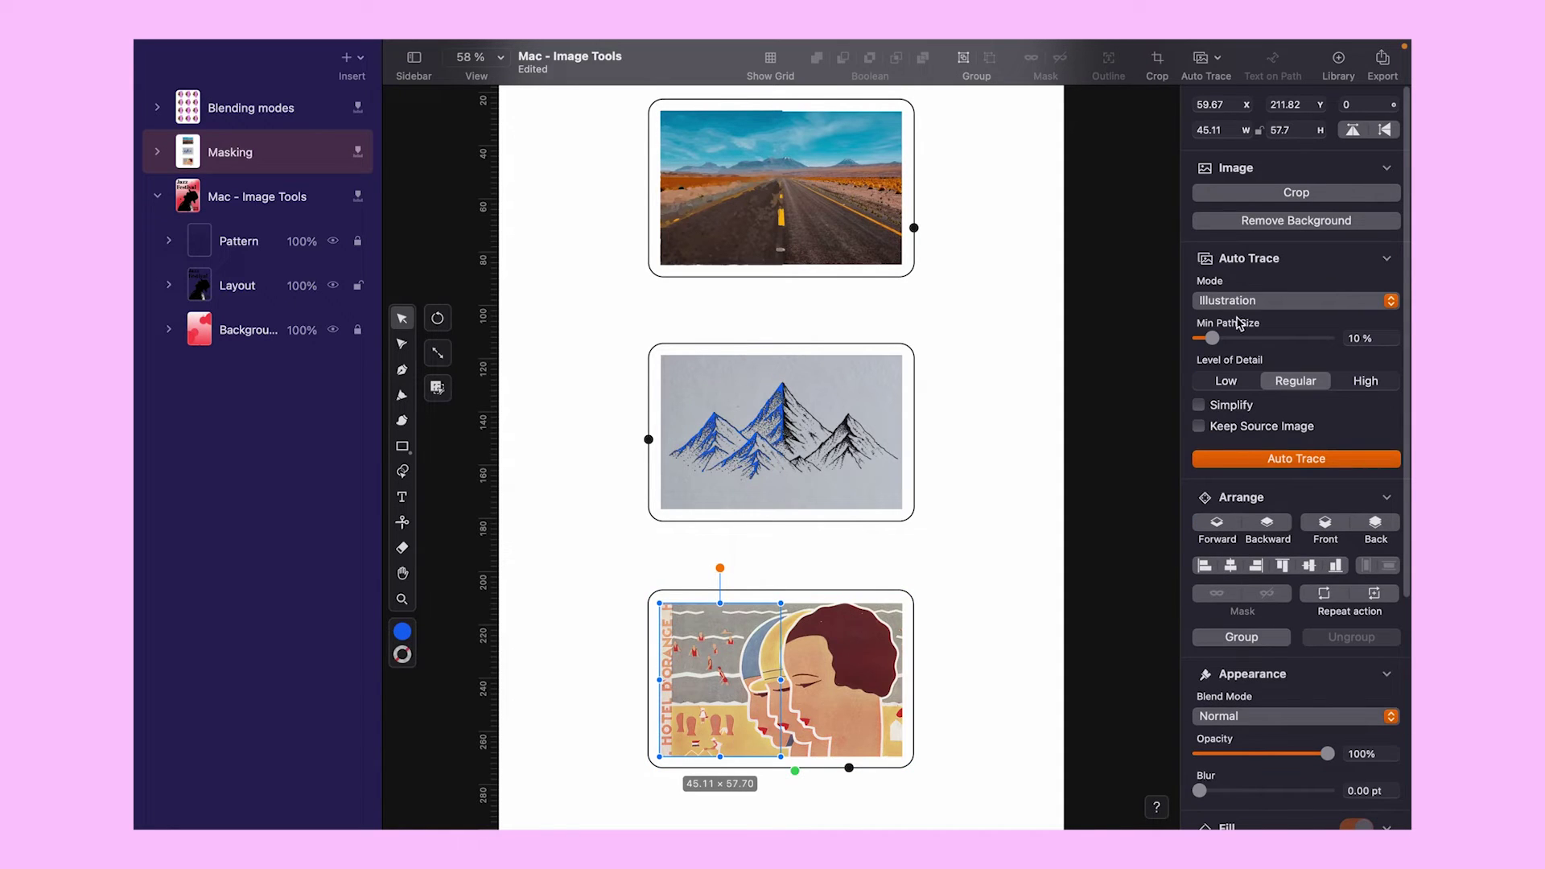
left_click_drag(1211, 338, 1193, 346)
left_click(1304, 462)
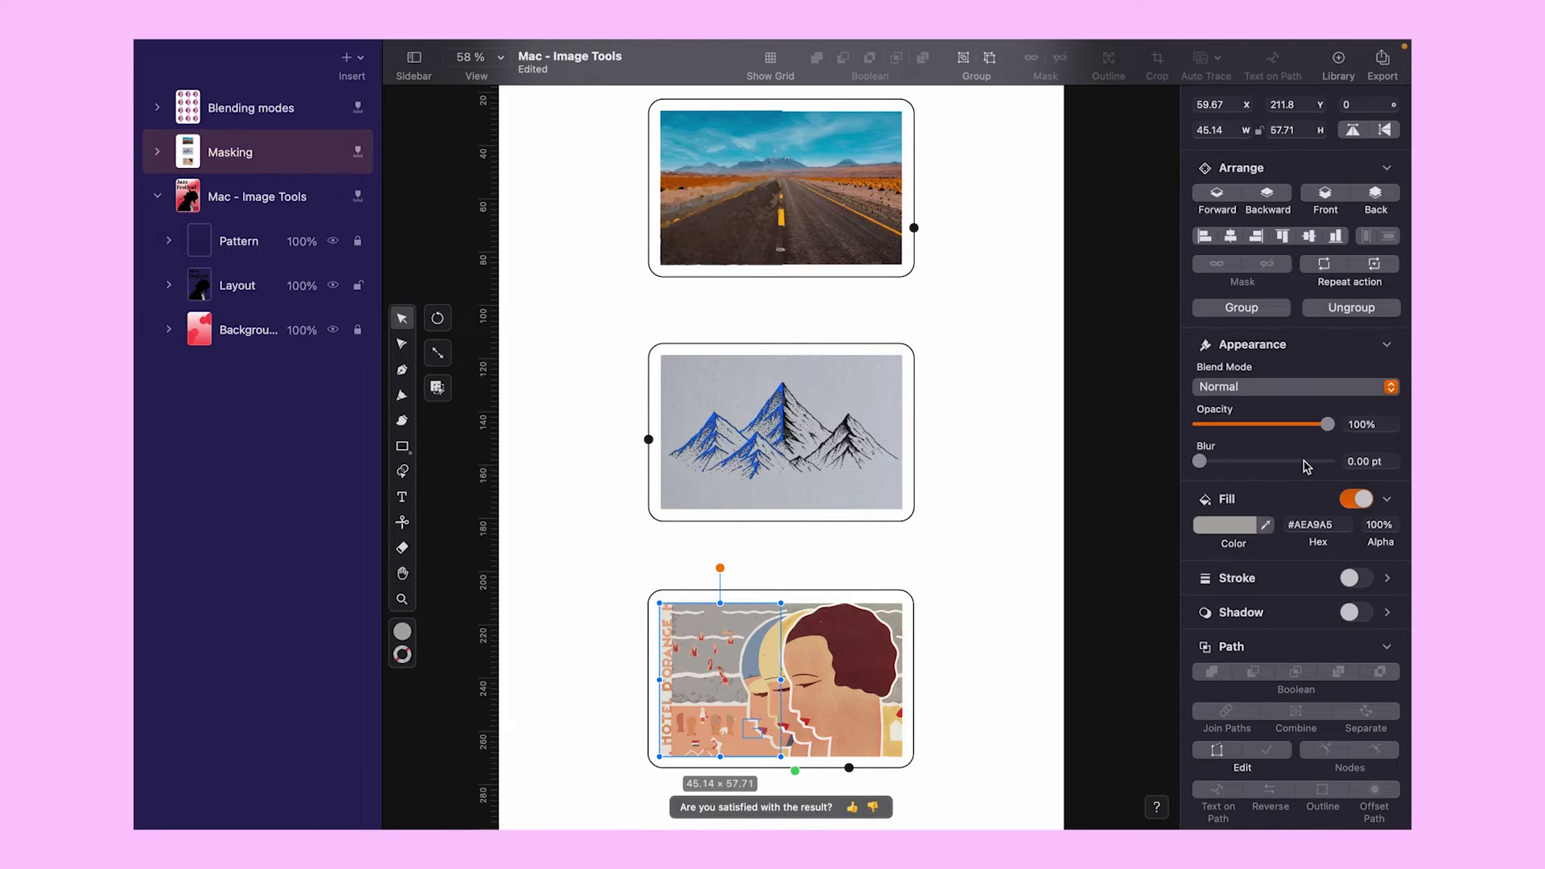
left_click(1019, 684)
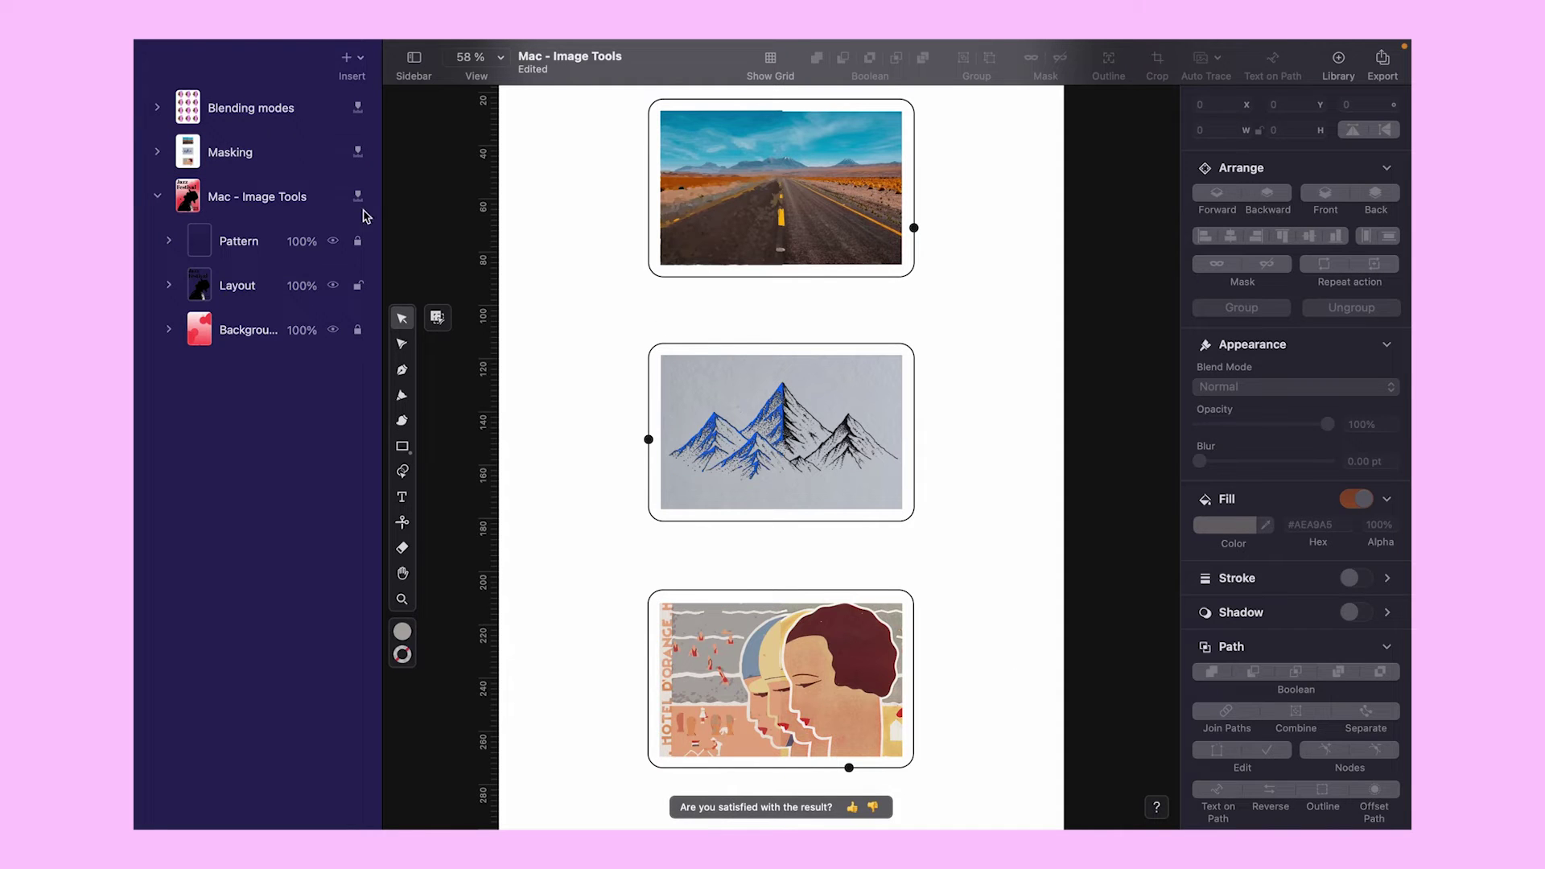
left_click(227, 211)
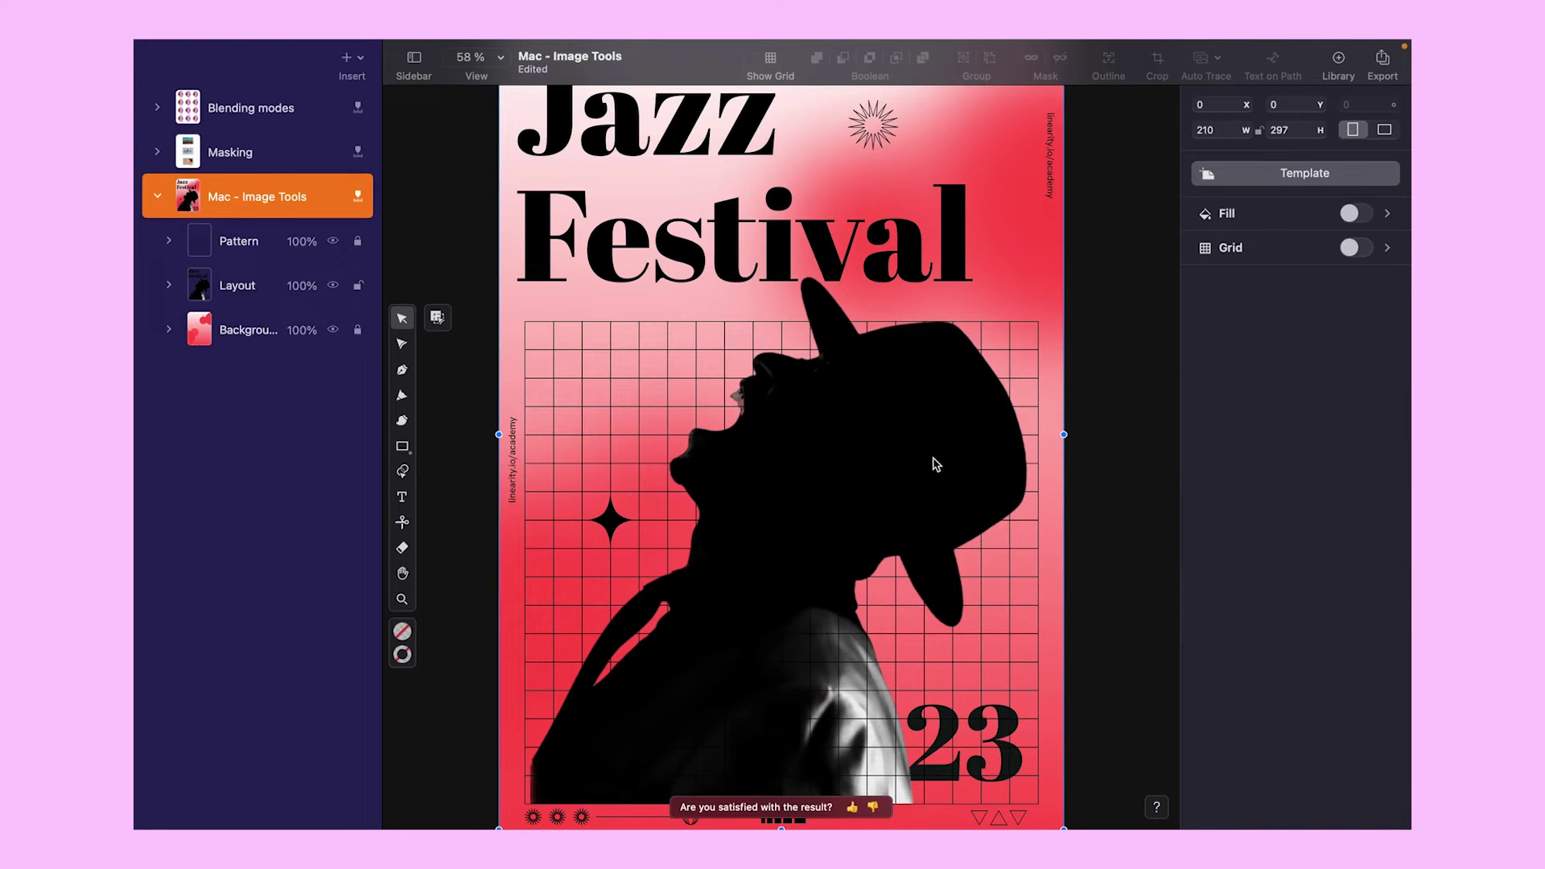
Auto-trace the hatted man's photo in Sketch mode at 100% complexity and 90% contrast
scroll(929, 466, "down", 3)
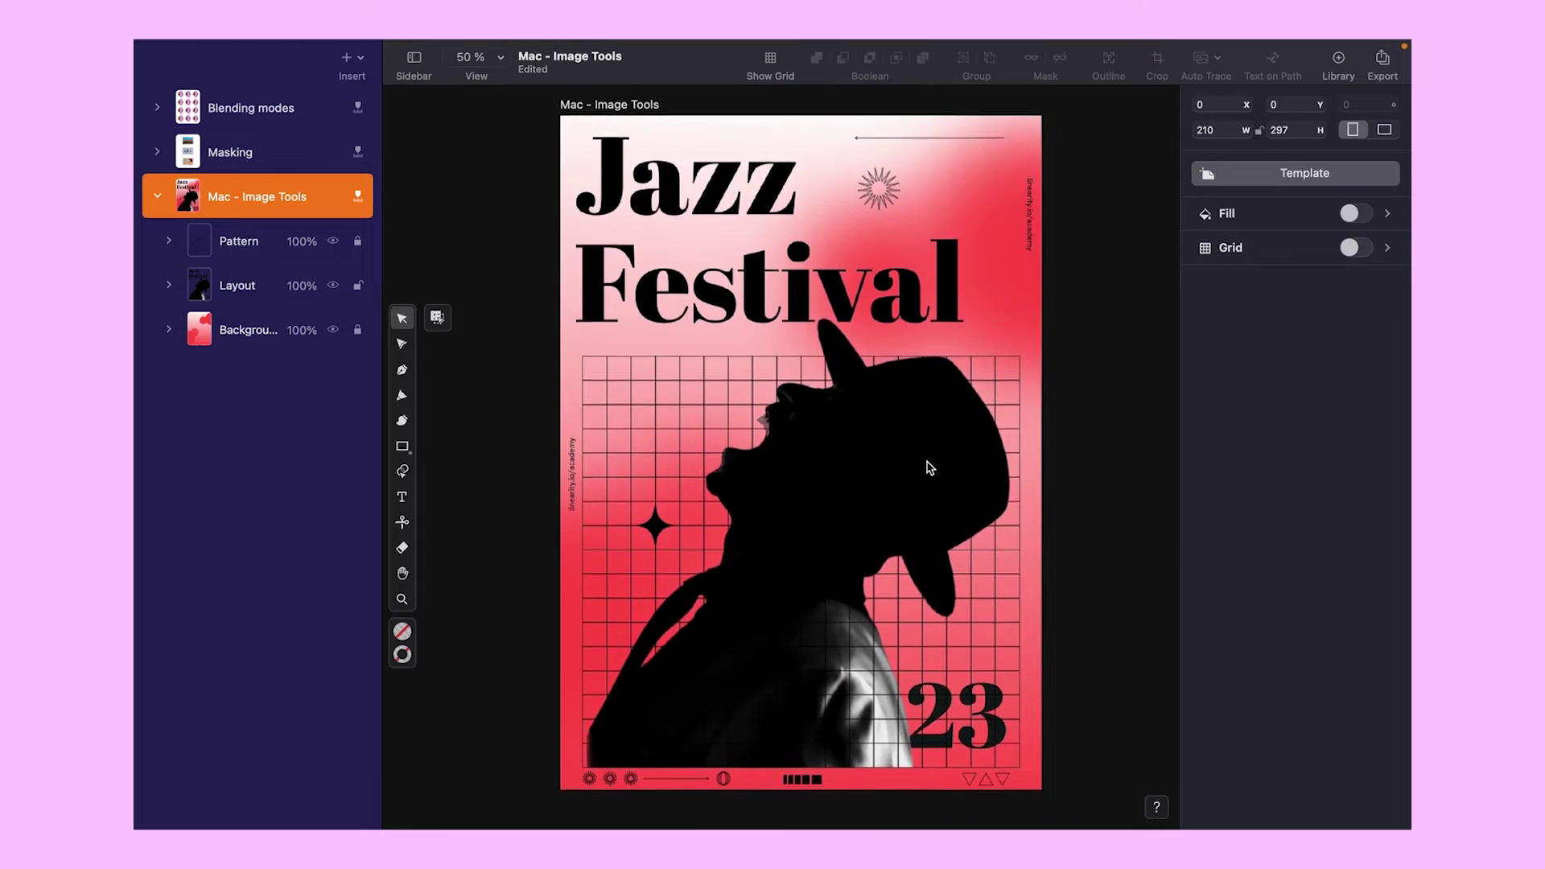
left_click(892, 483)
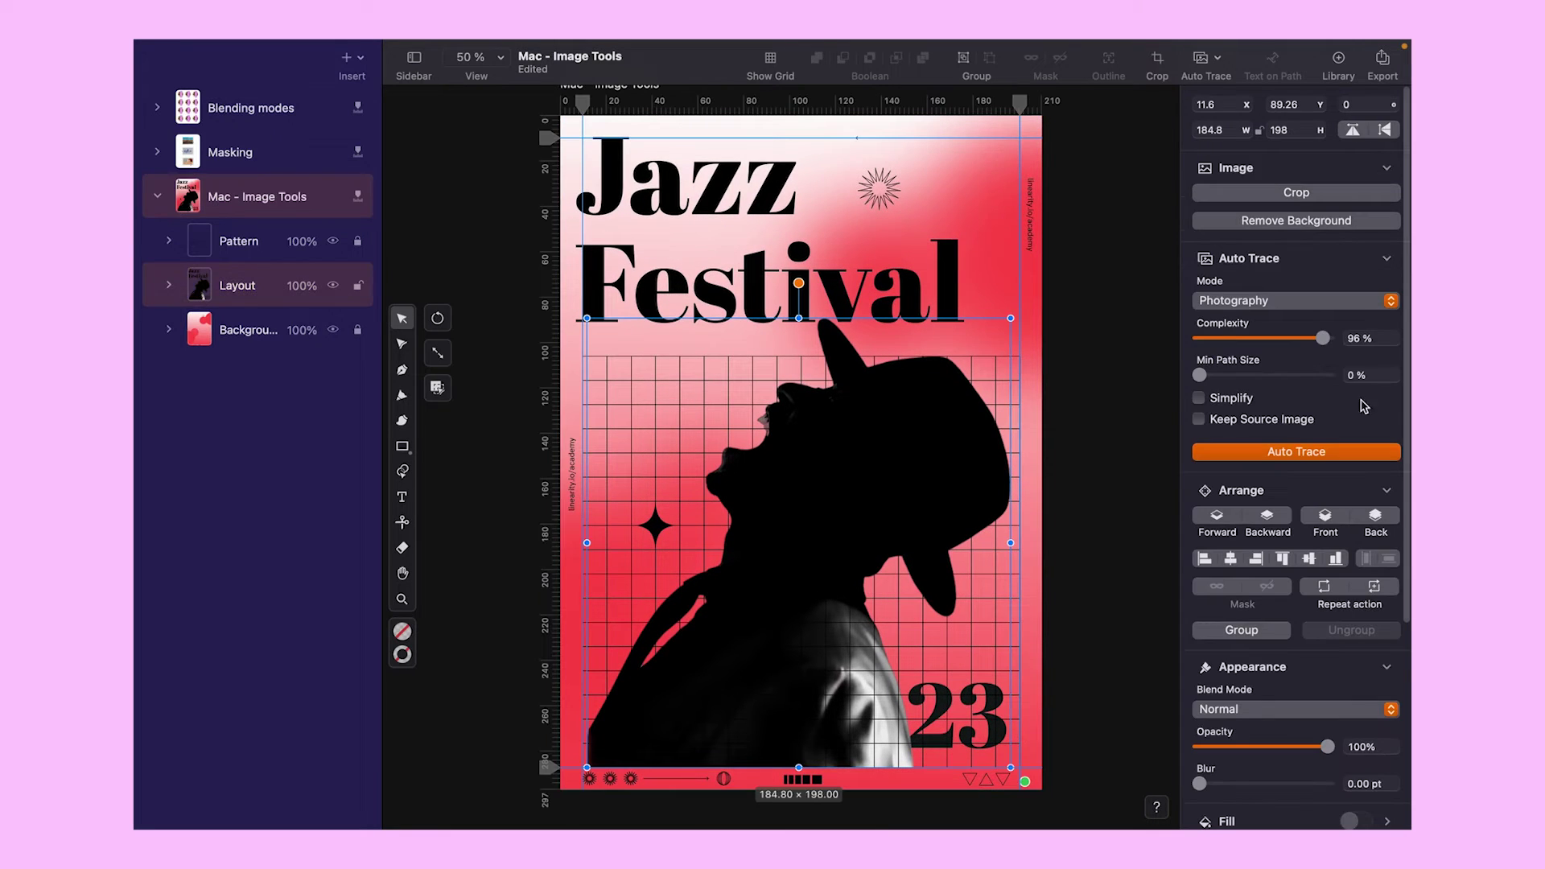
left_click(1398, 299)
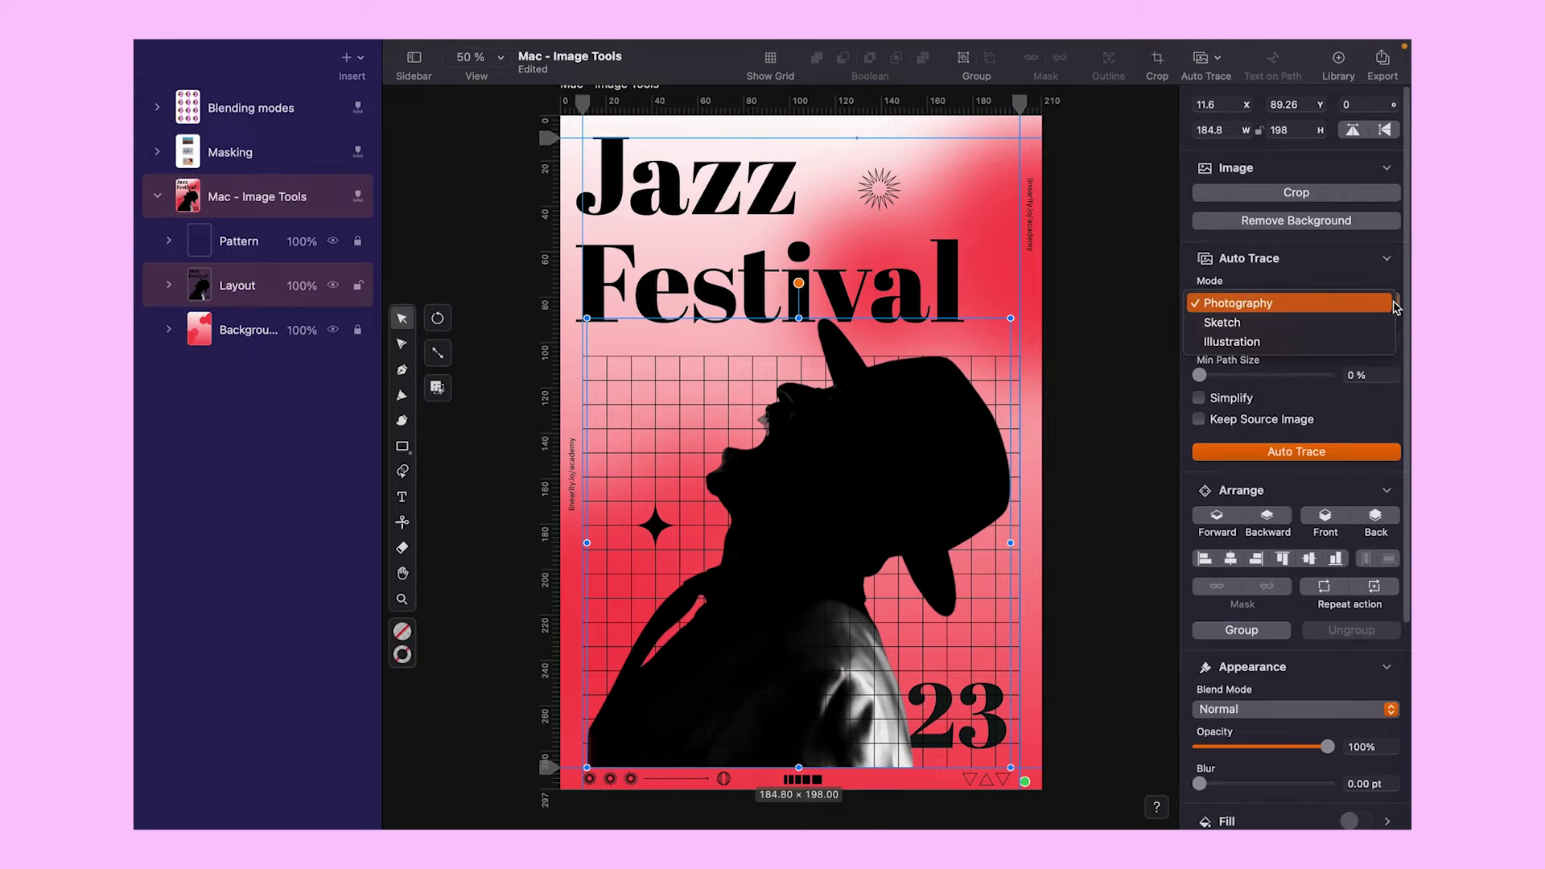
left_click(1358, 324)
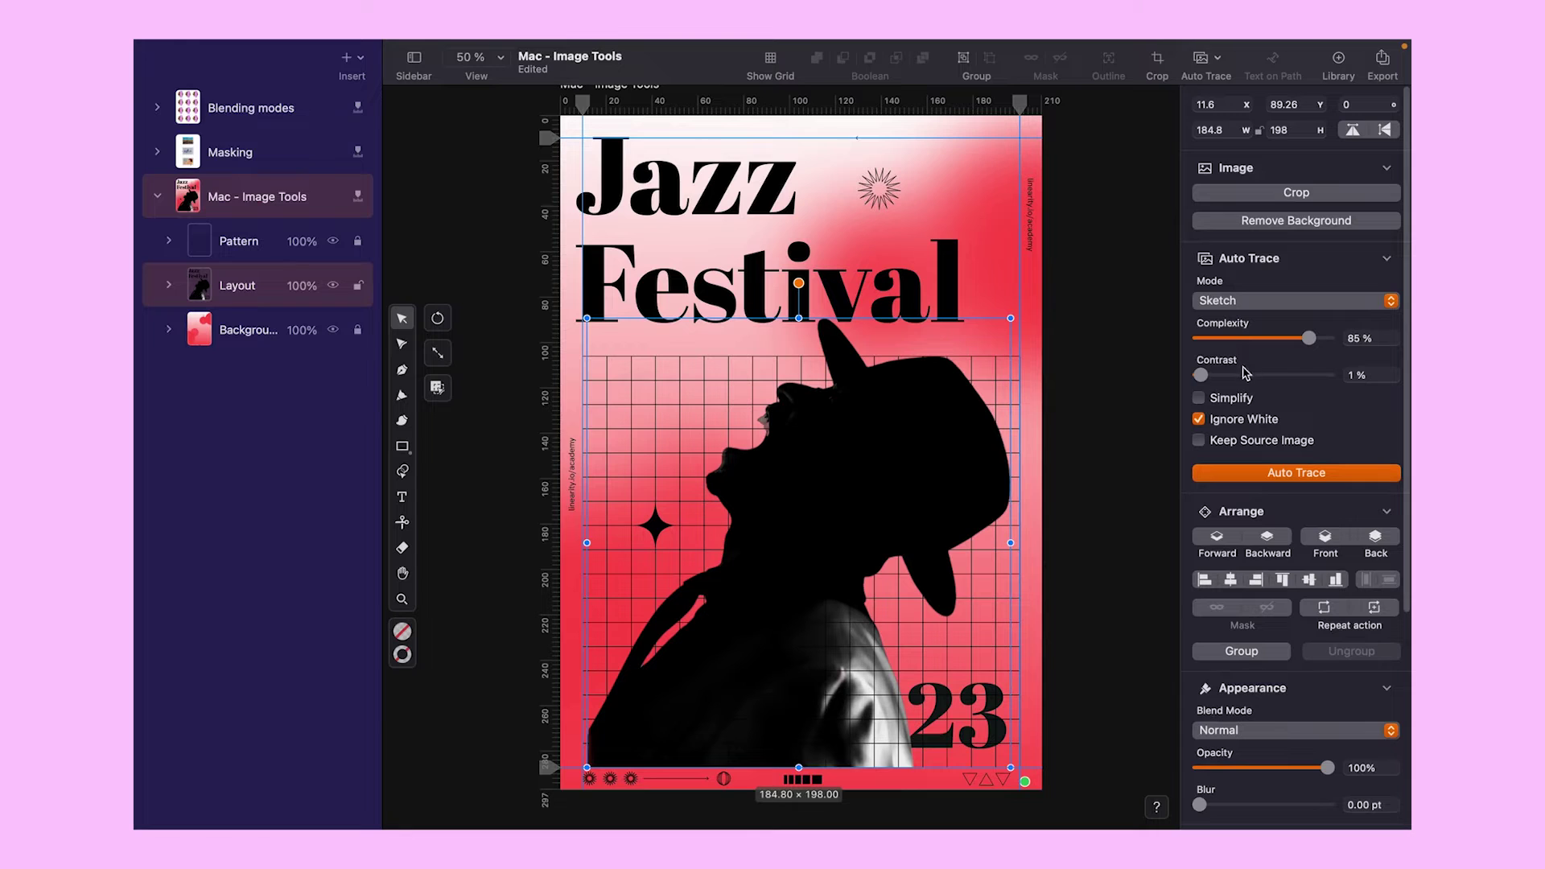
left_click_drag(1308, 338, 1328, 338)
left_click_drag(1201, 377, 1314, 386)
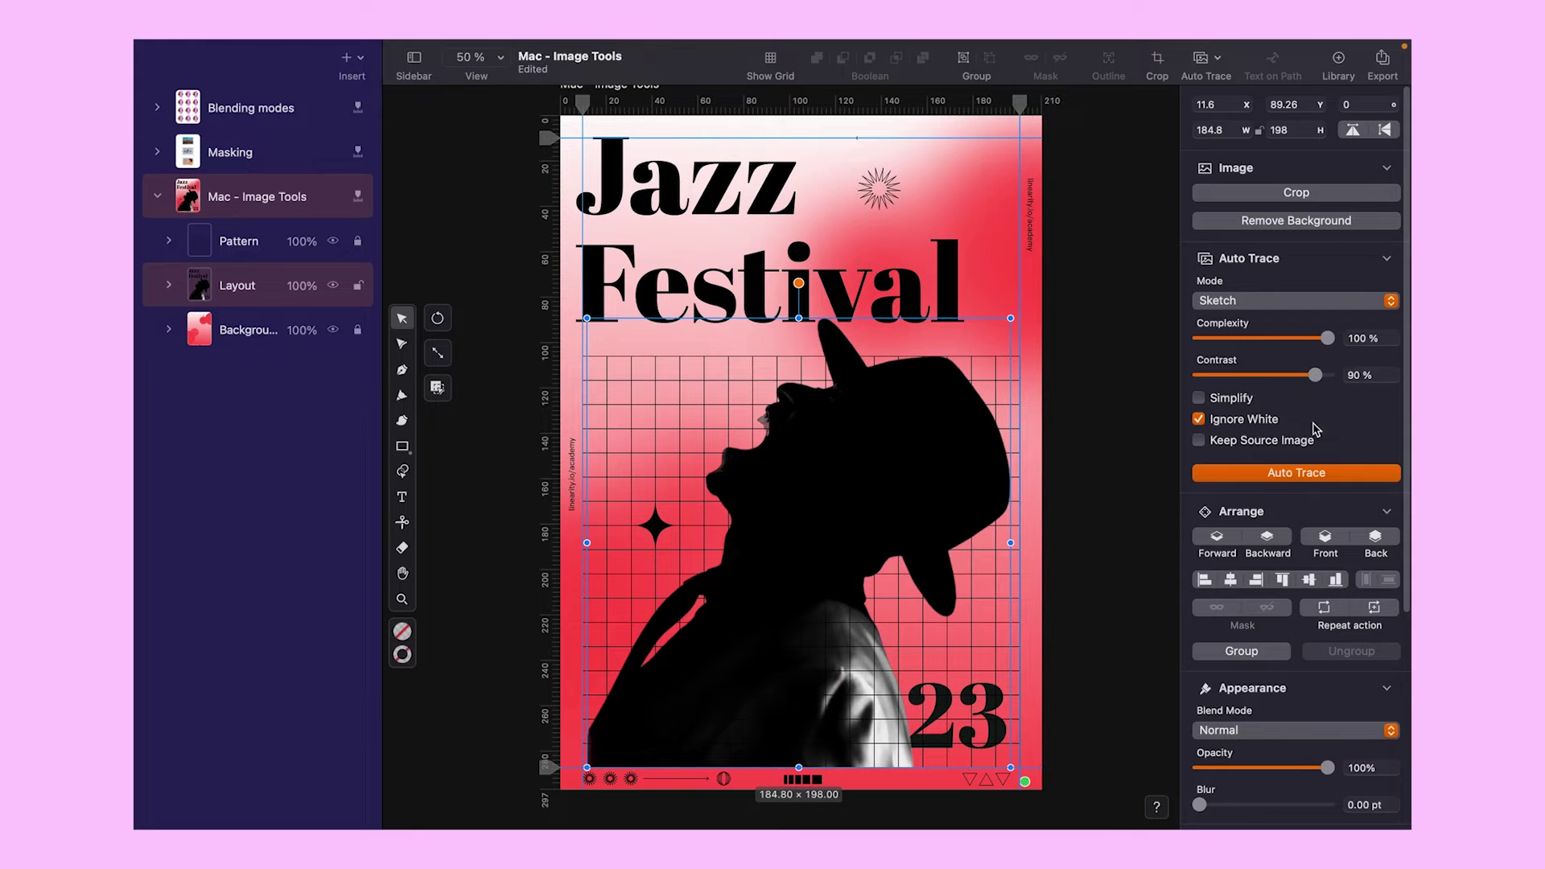
left_click(1311, 475)
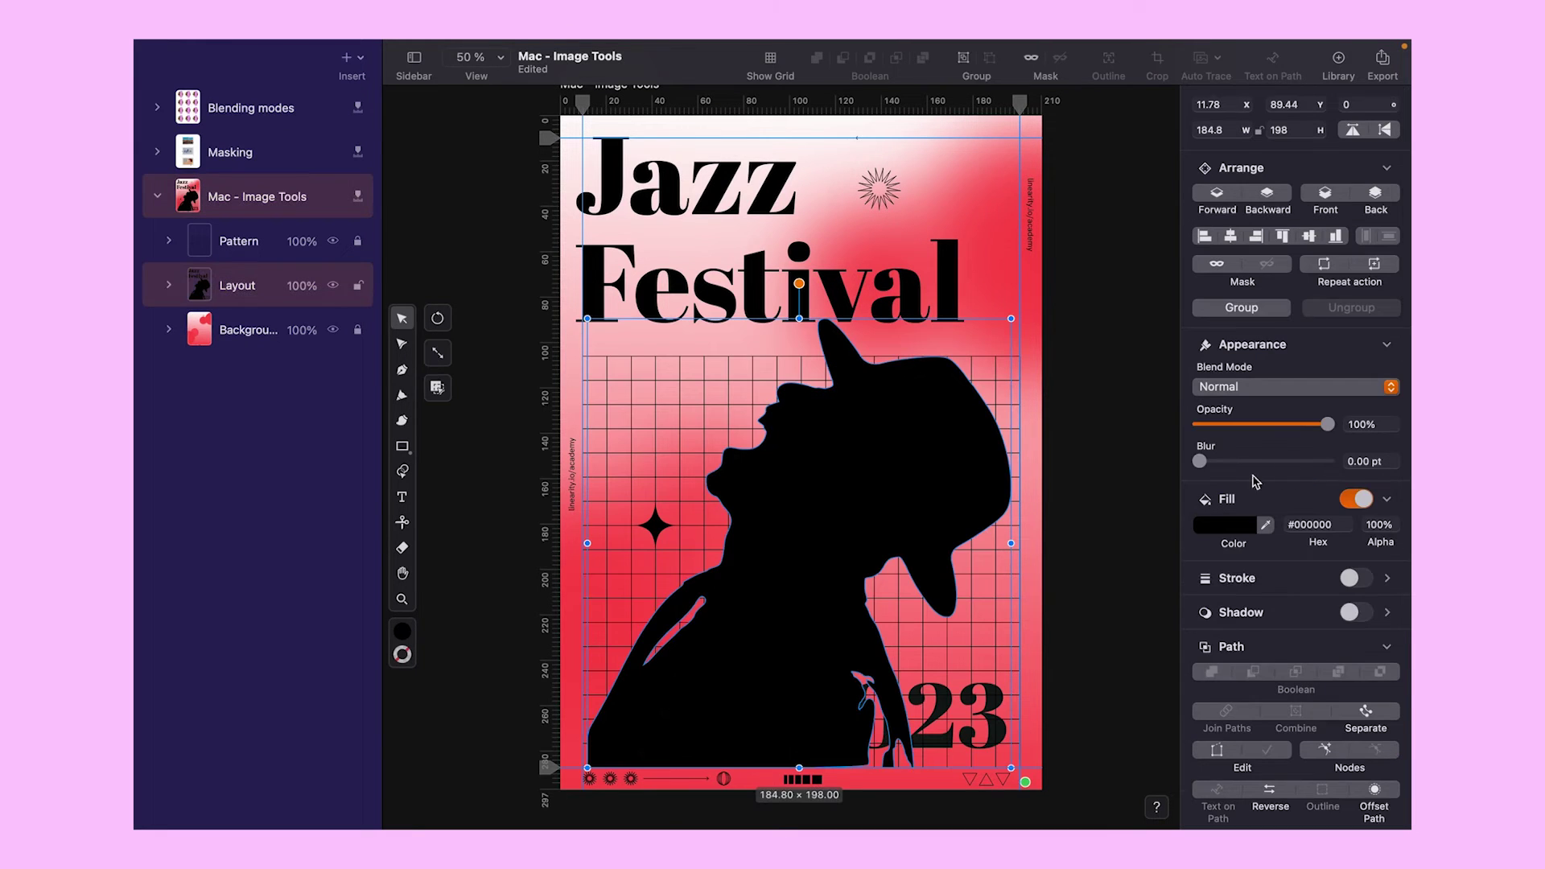
left_click(405, 346)
left_click(402, 319)
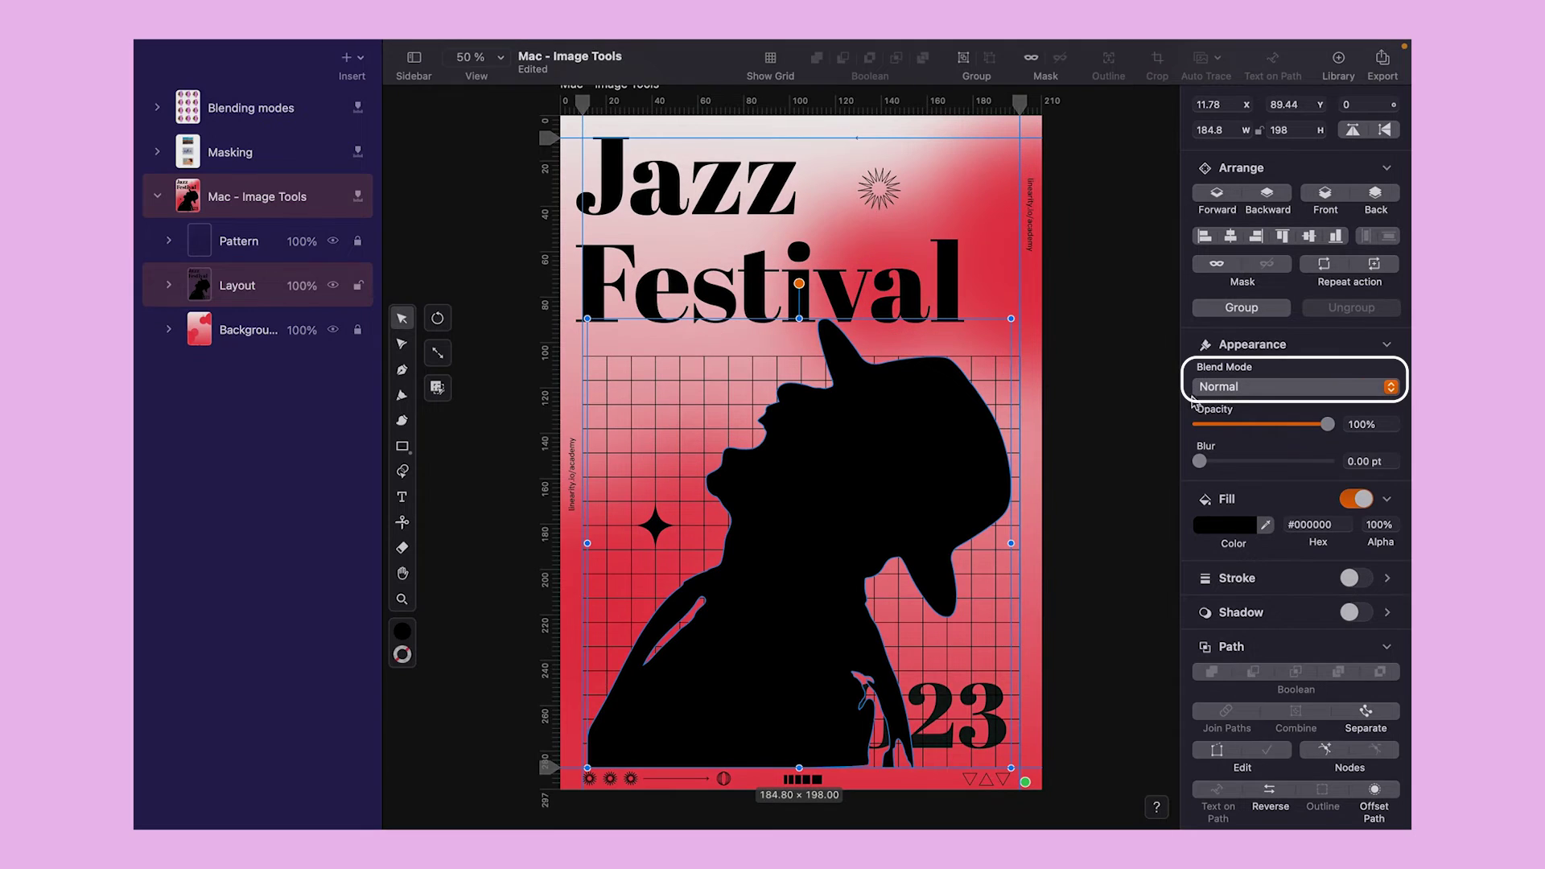
Open the Blending modes document and set the Darken rectangle to Darken blend mode
left_click(1391, 388)
left_click(1255, 389)
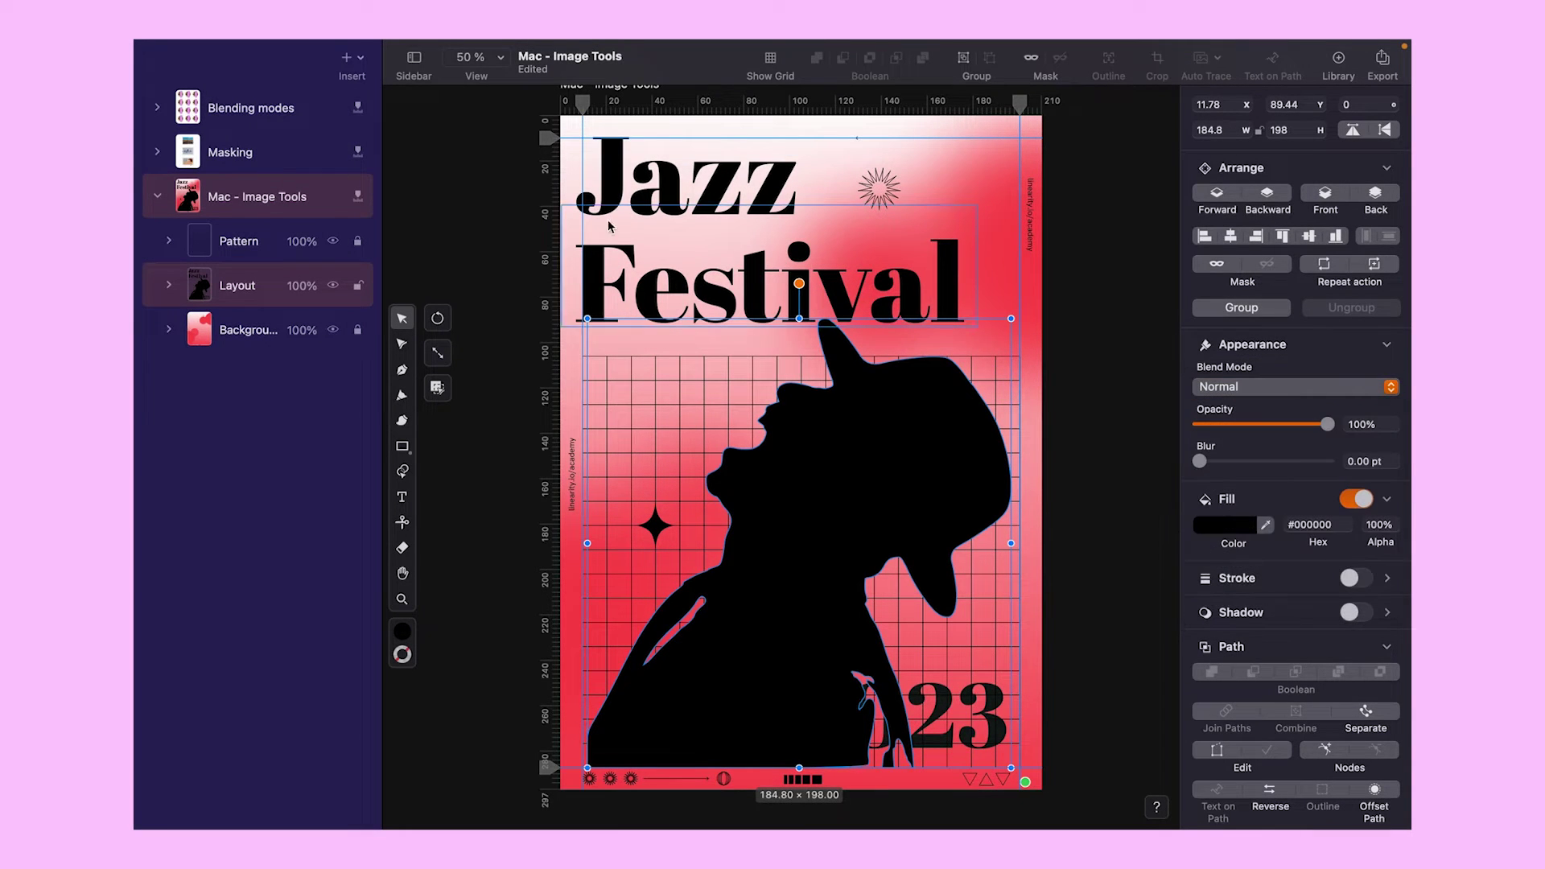
left_click(226, 112)
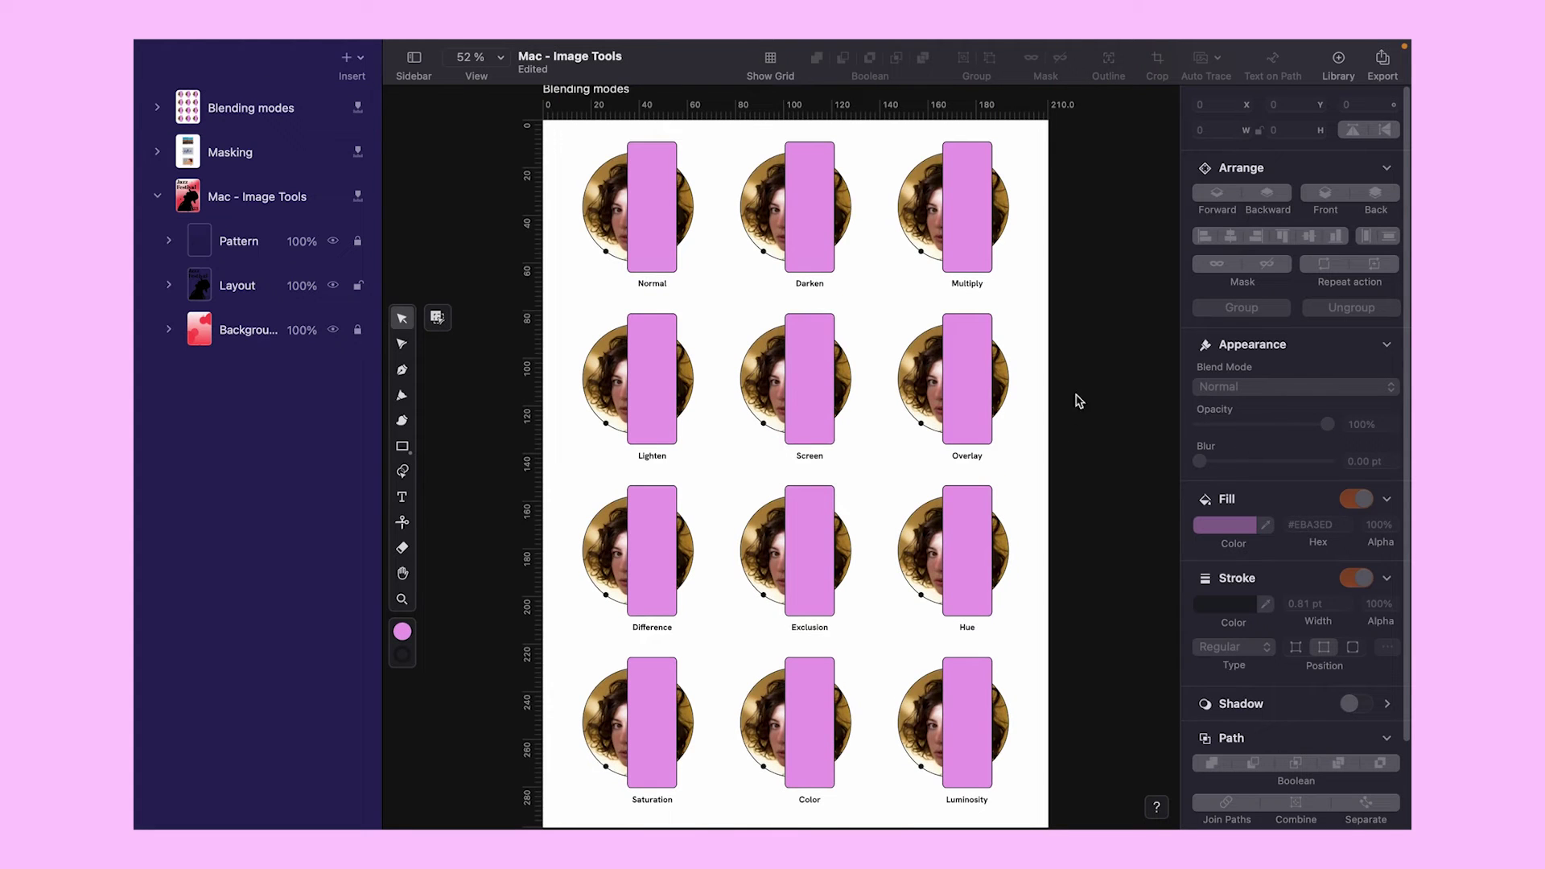
left_click(810, 235)
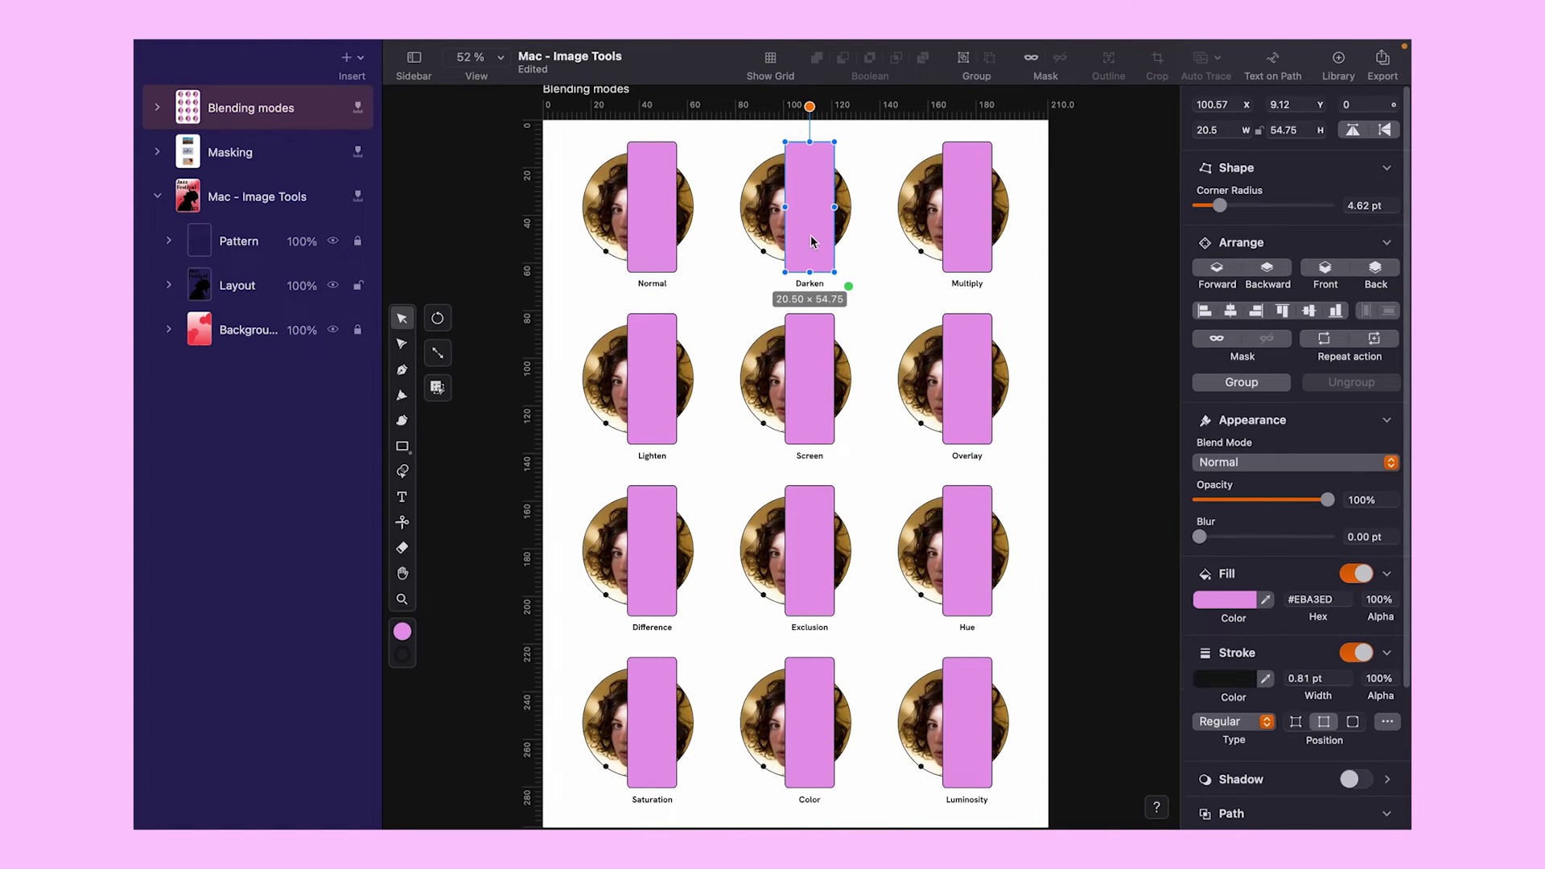
left_click(1380, 465)
left_click(1380, 485)
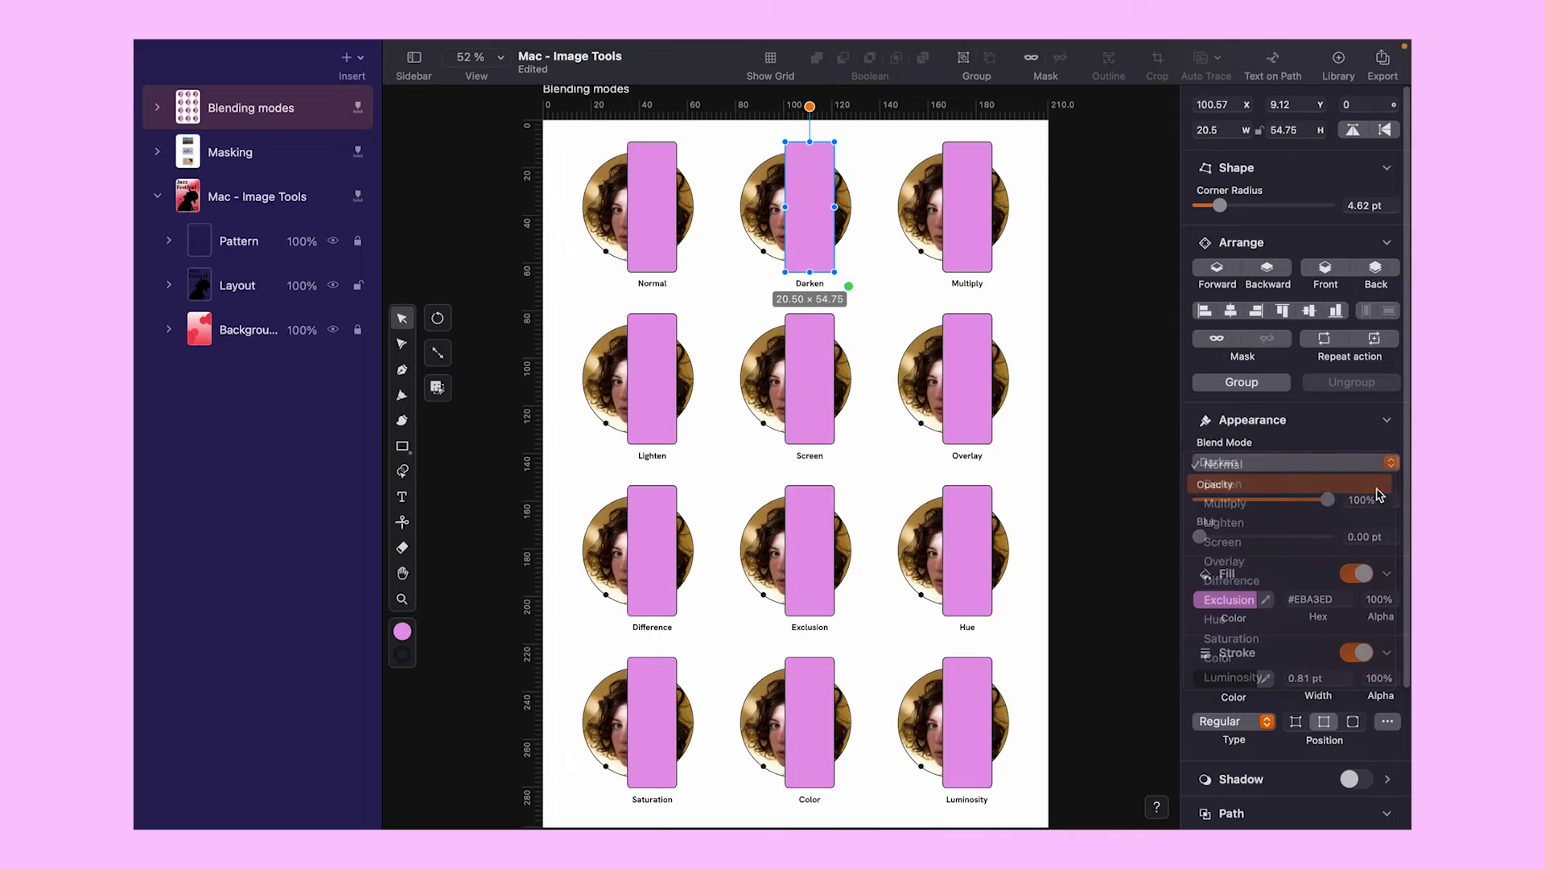
left_click(1027, 301)
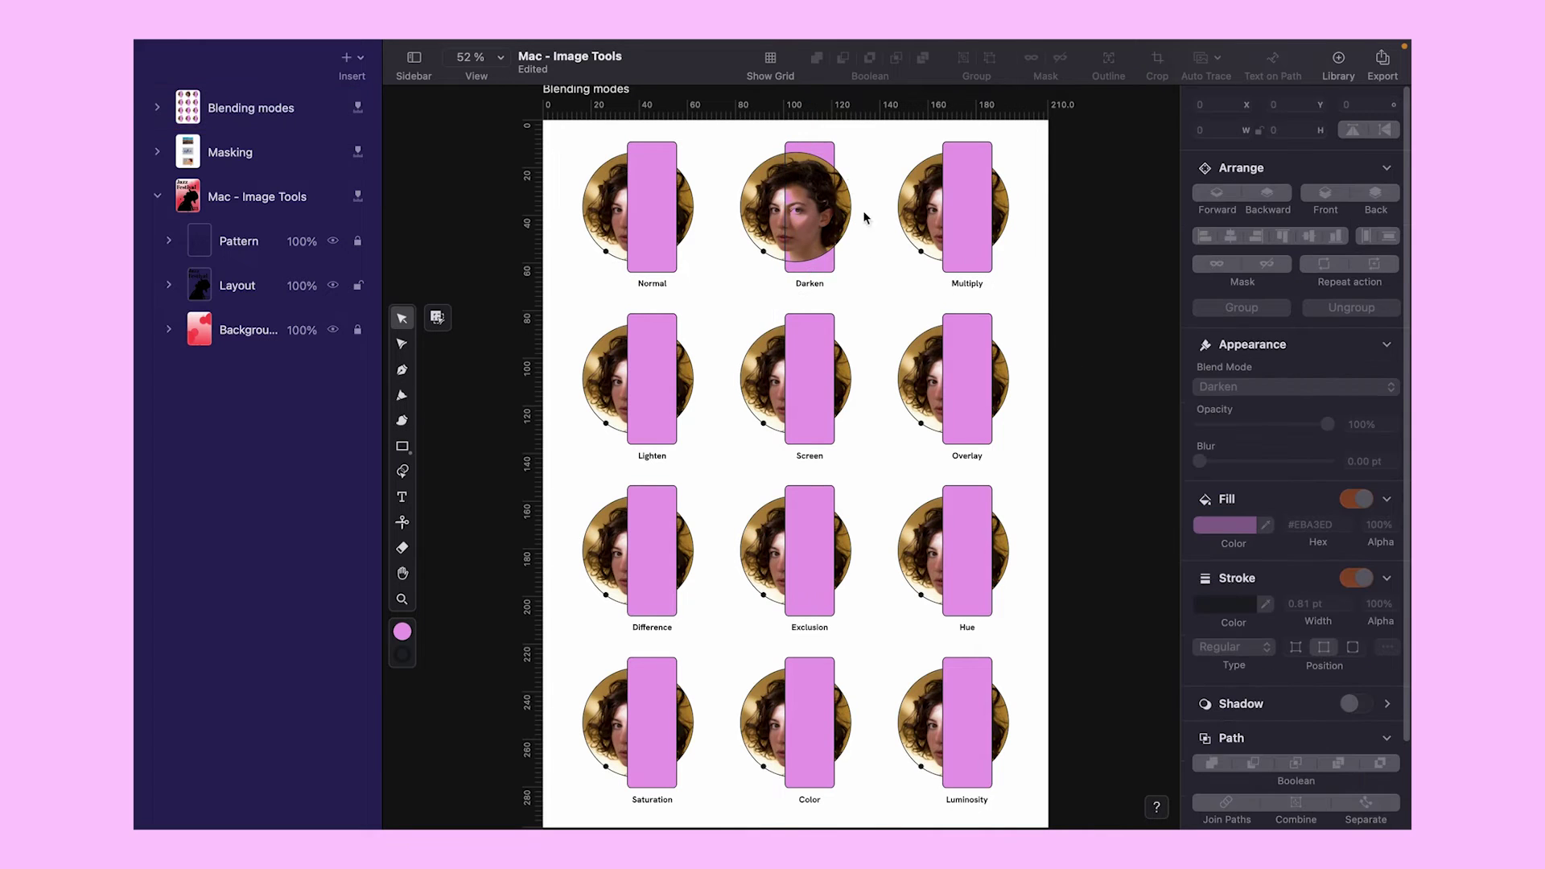
Set the Multiply and Lighten rectangles to Multiply and Lighten blend modes
left_click(975, 257)
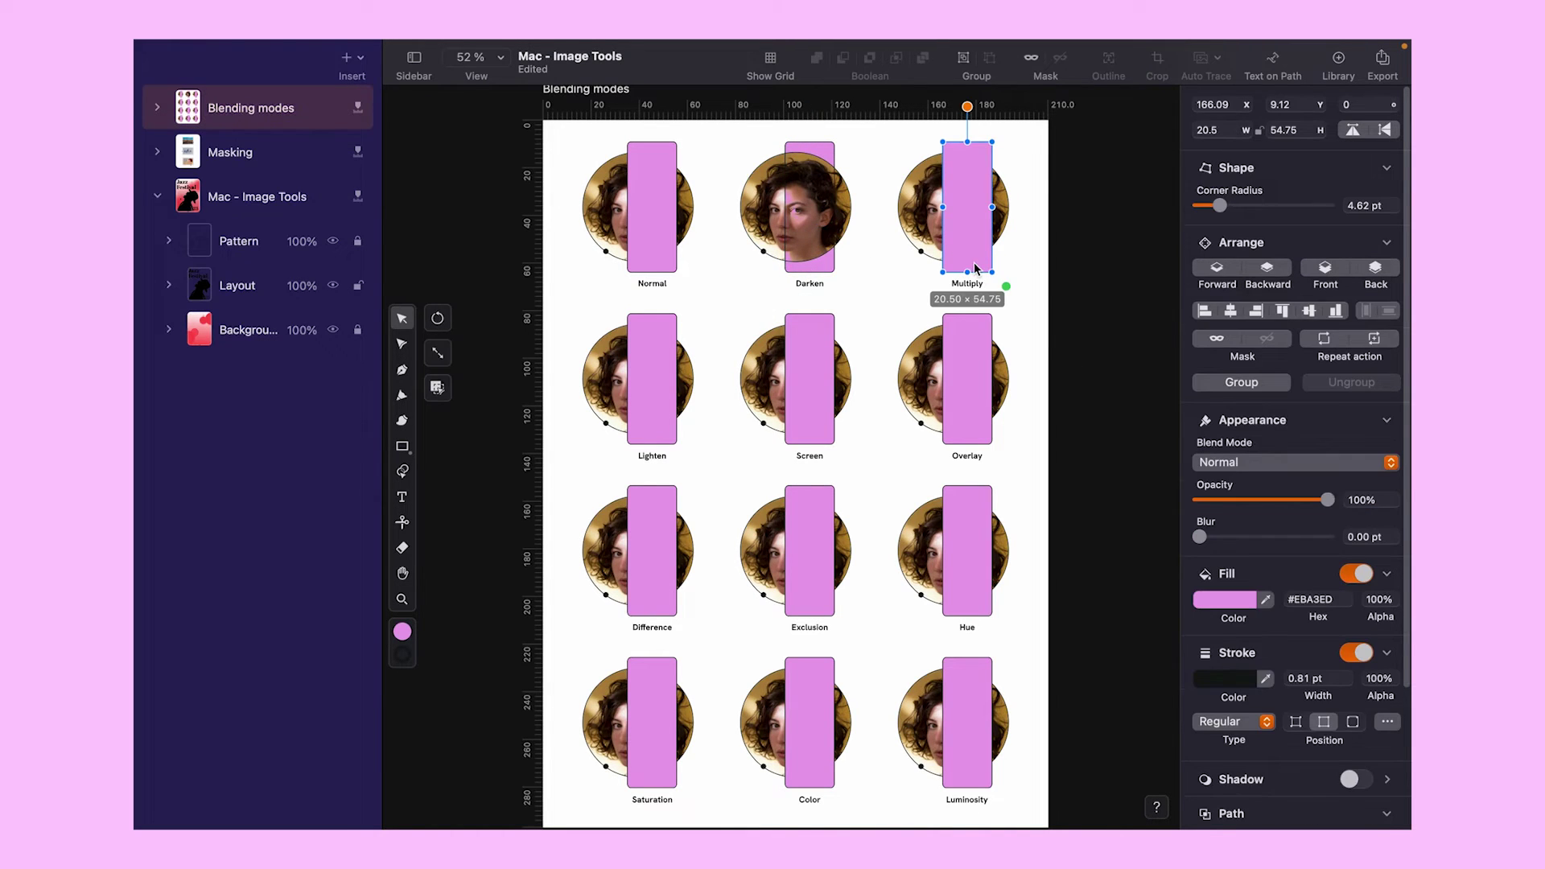
left_click(1391, 465)
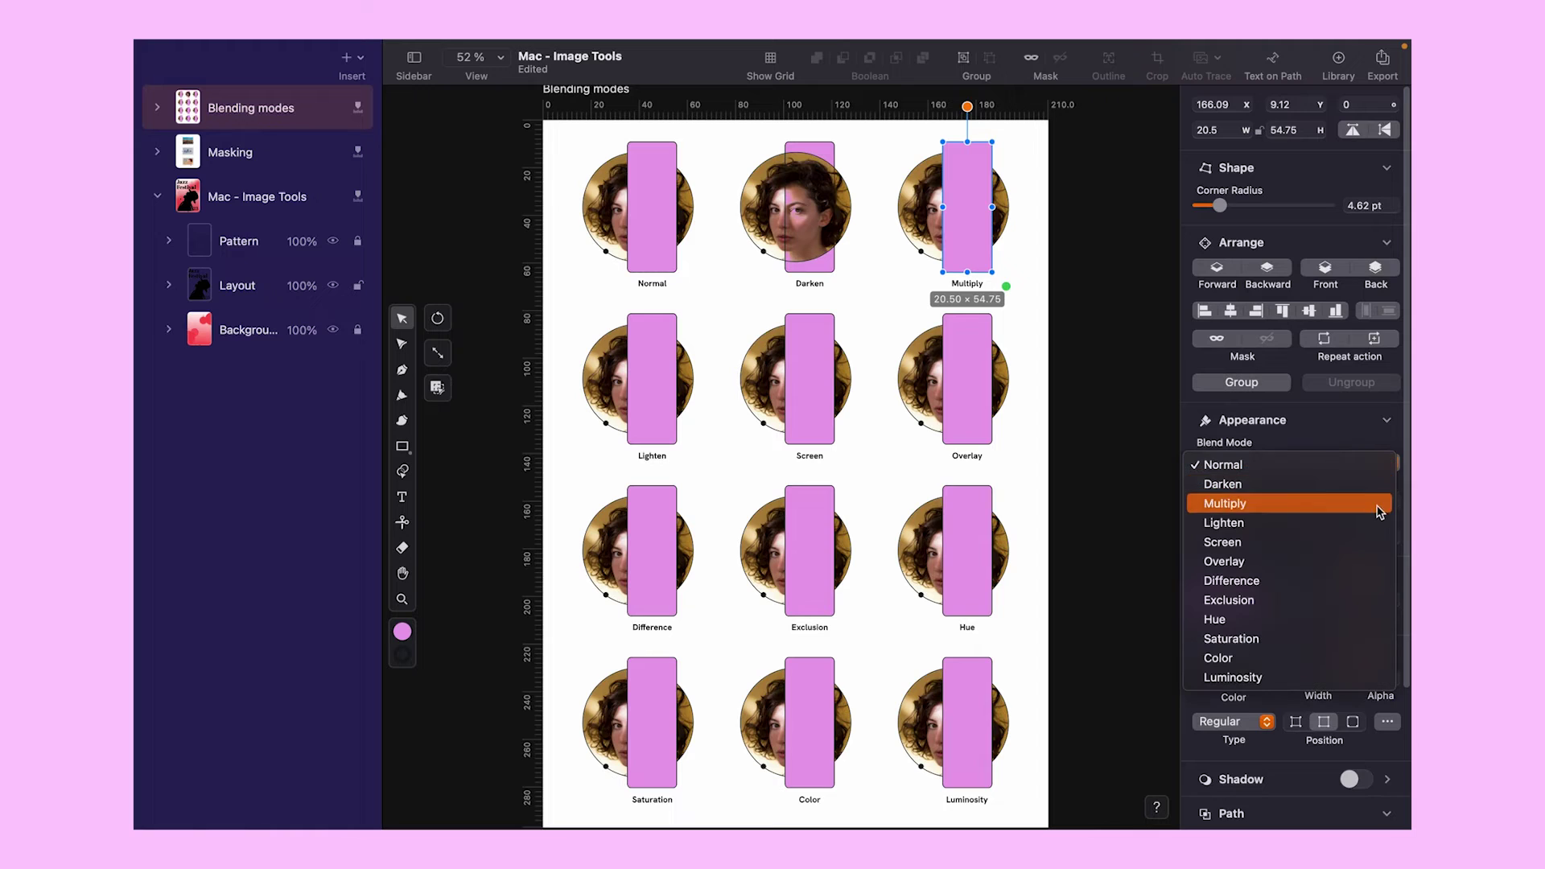
left_click(1380, 502)
left_click(1046, 359)
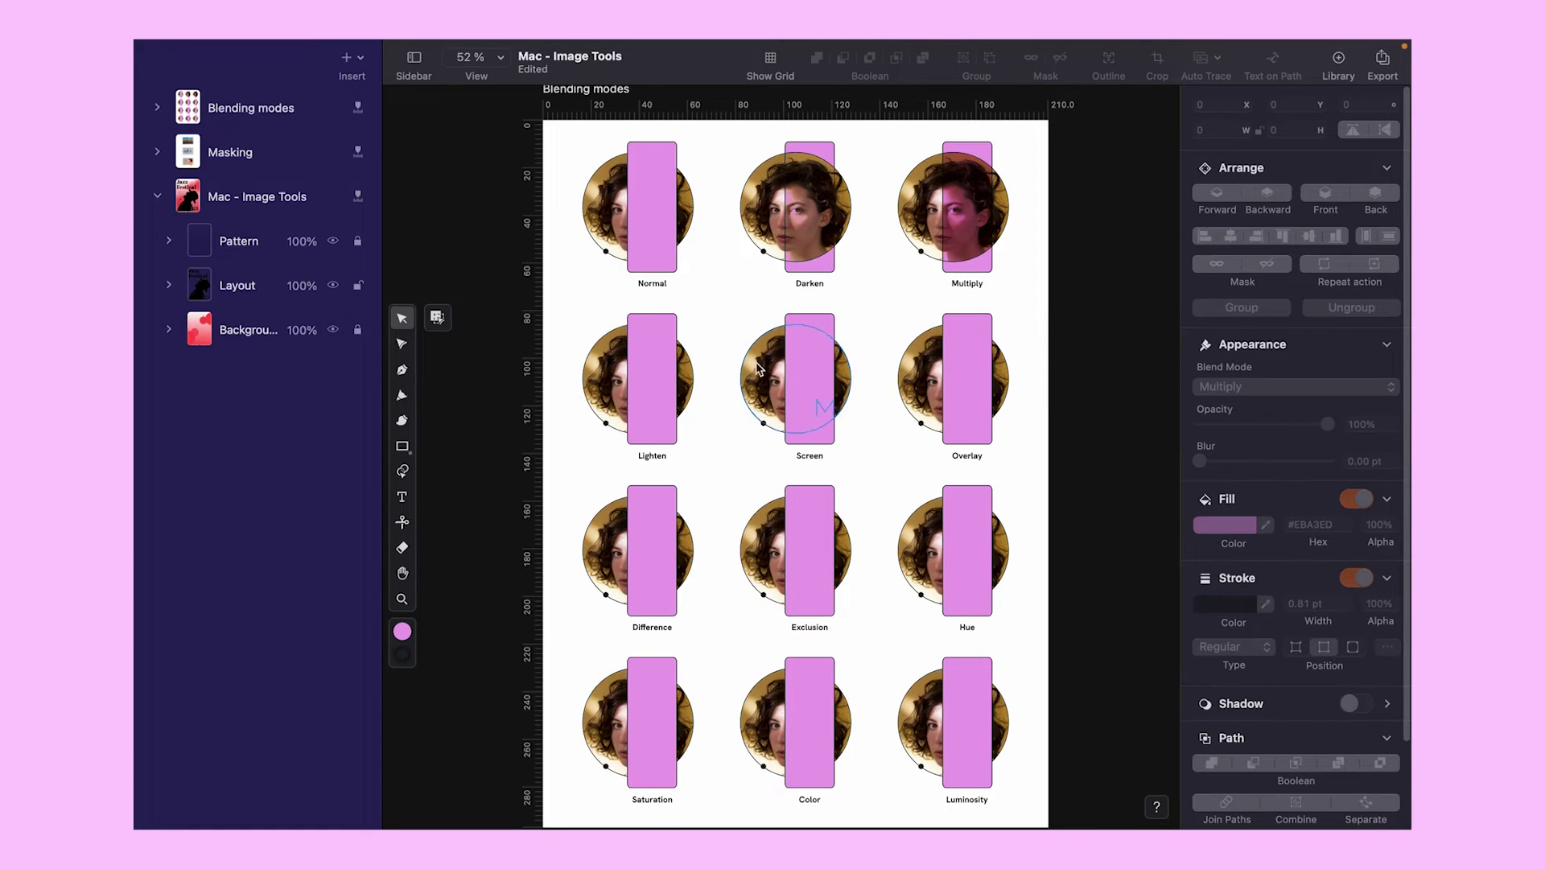
left_click(636, 387)
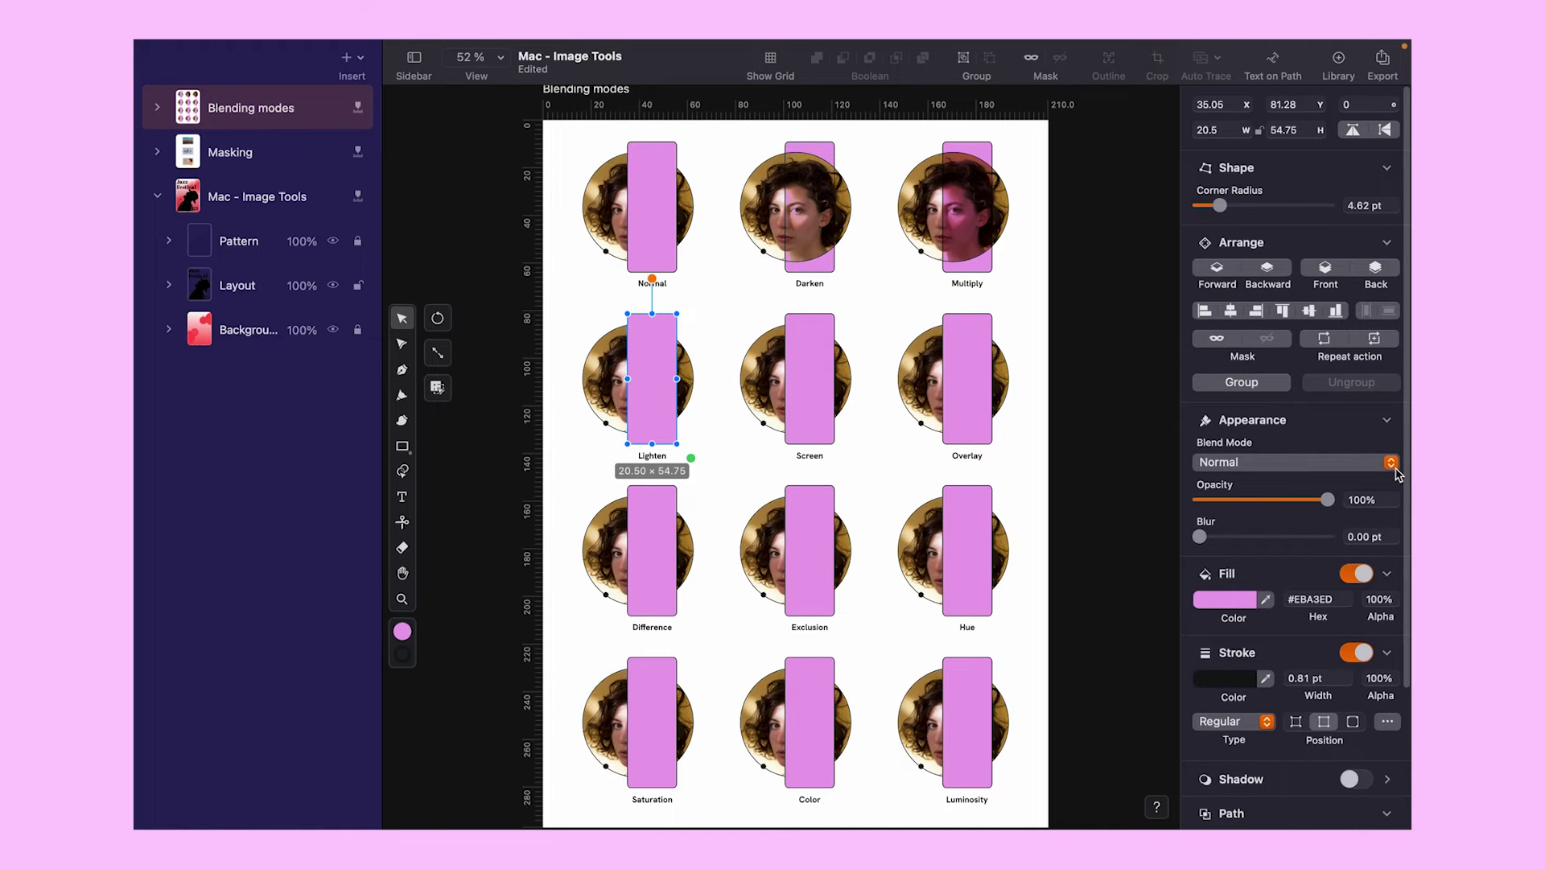
left_click(1394, 470)
left_click(1381, 520)
left_click(854, 462)
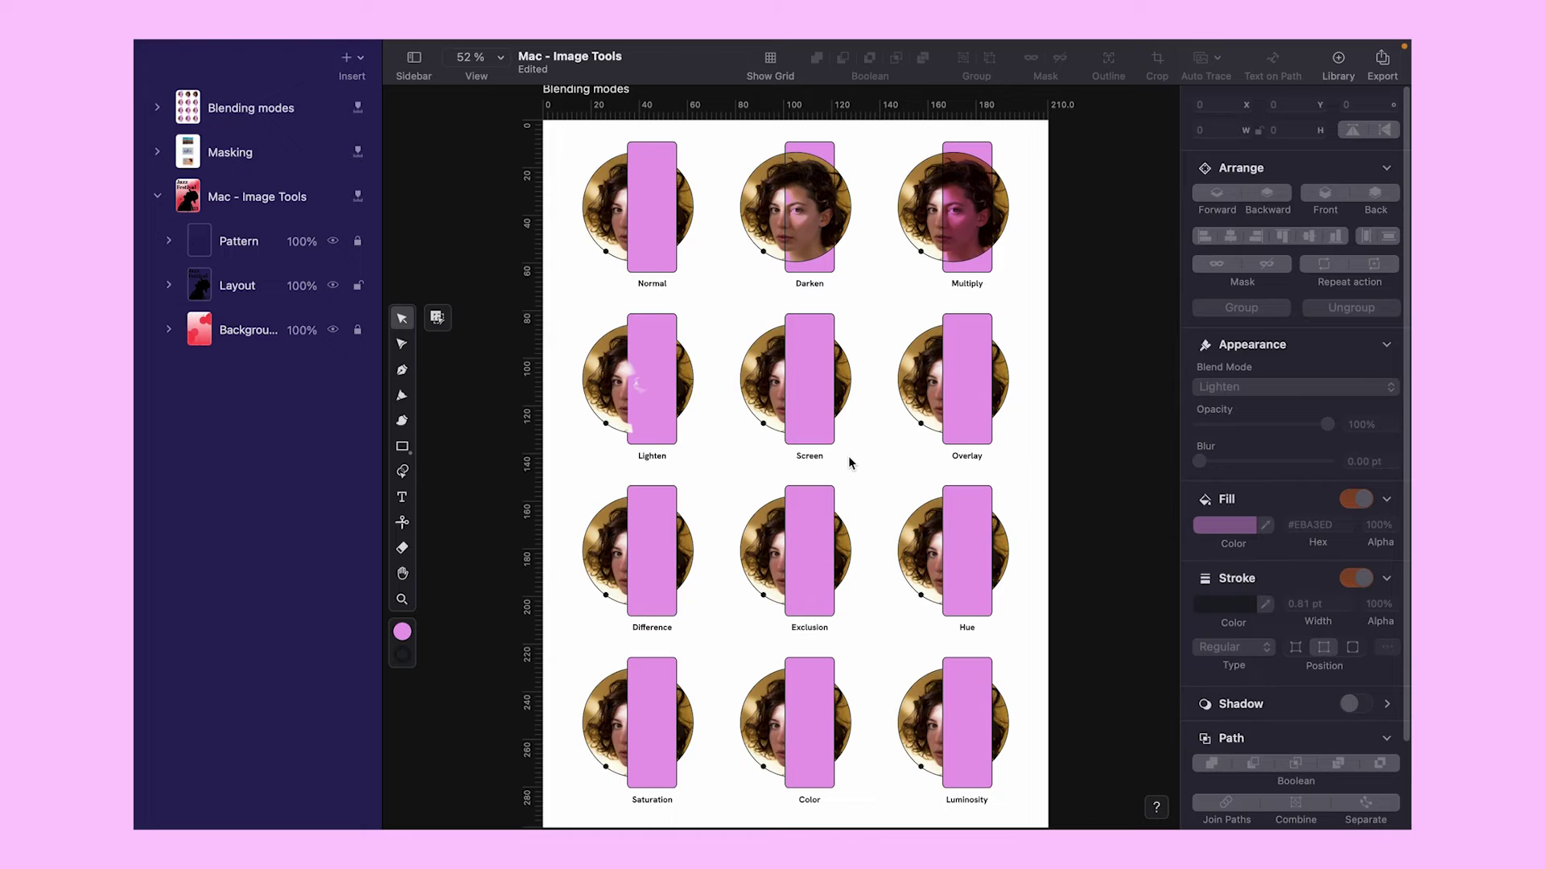
Set the pink Screen and Overlay rectangles to Screen and Overlay blend modes
left_click(830, 427)
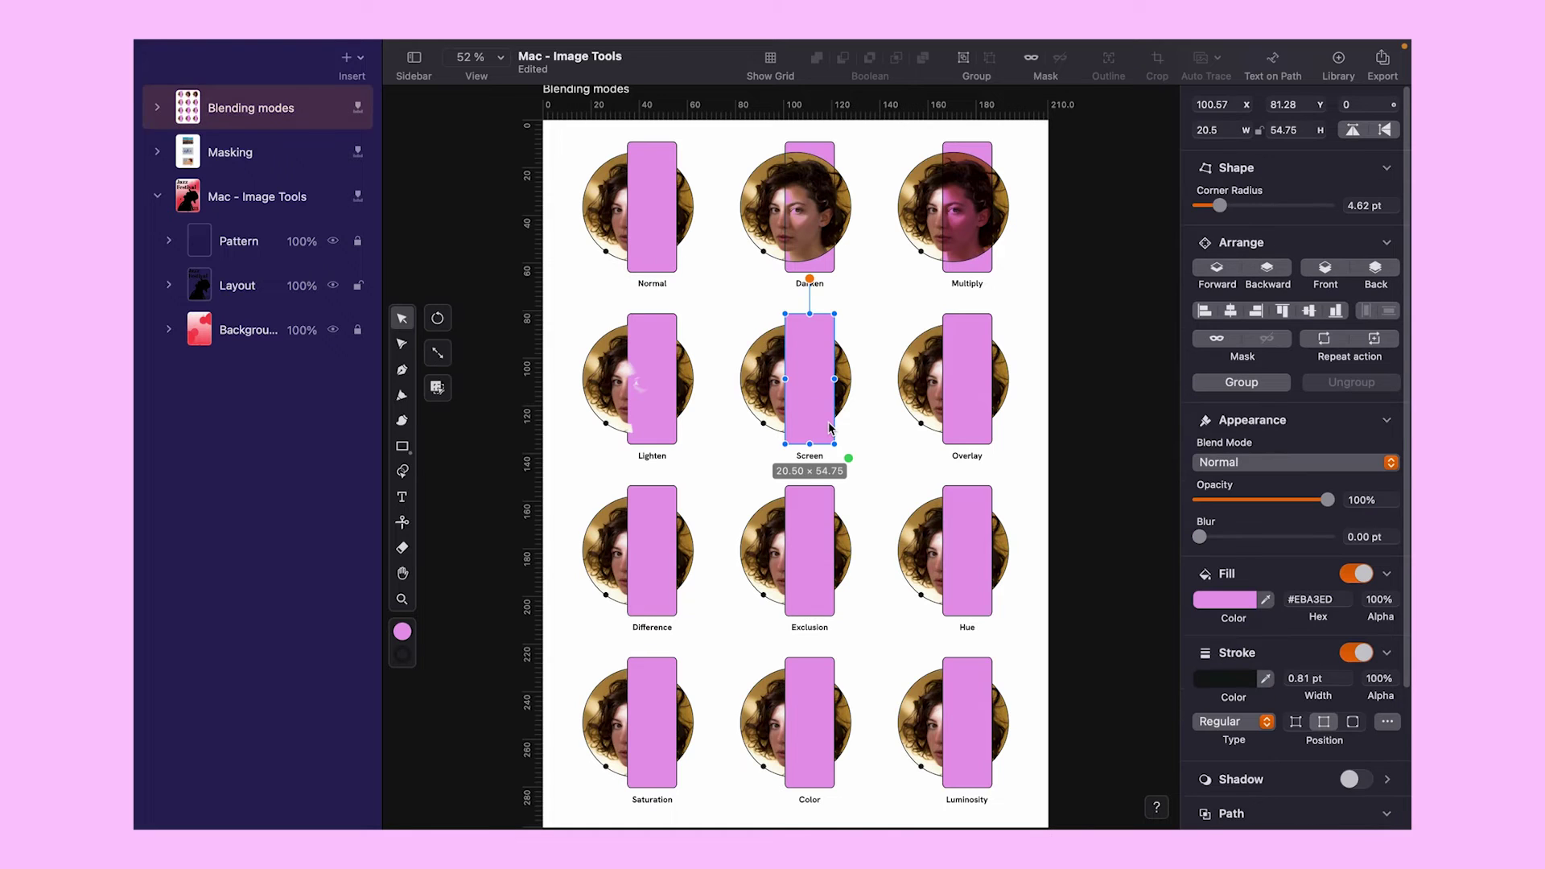
left_click(1377, 470)
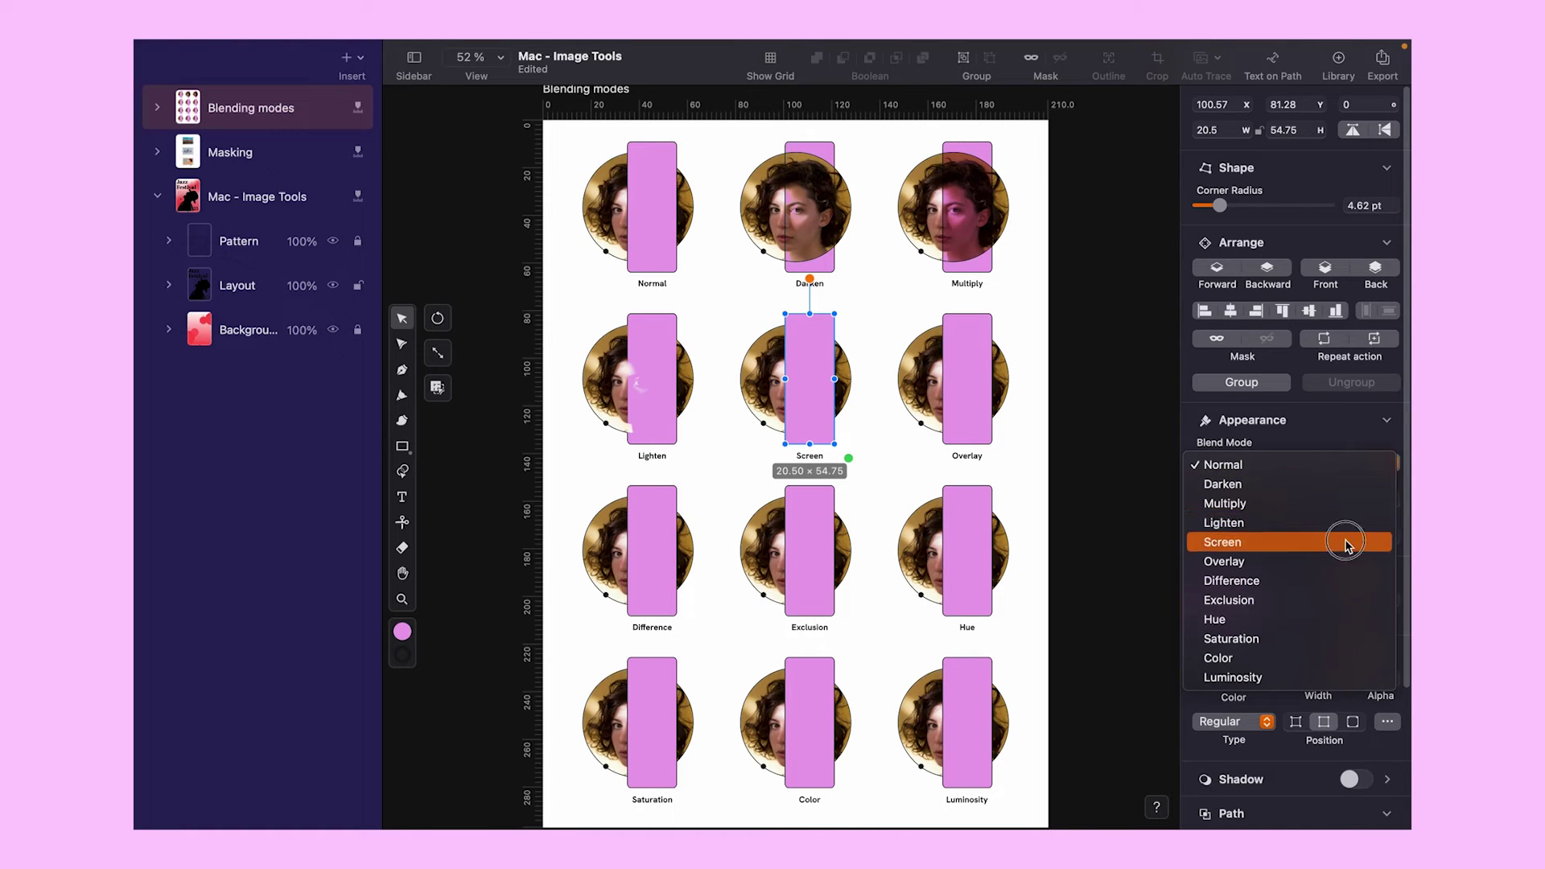
left_click(1345, 541)
left_click(1036, 458)
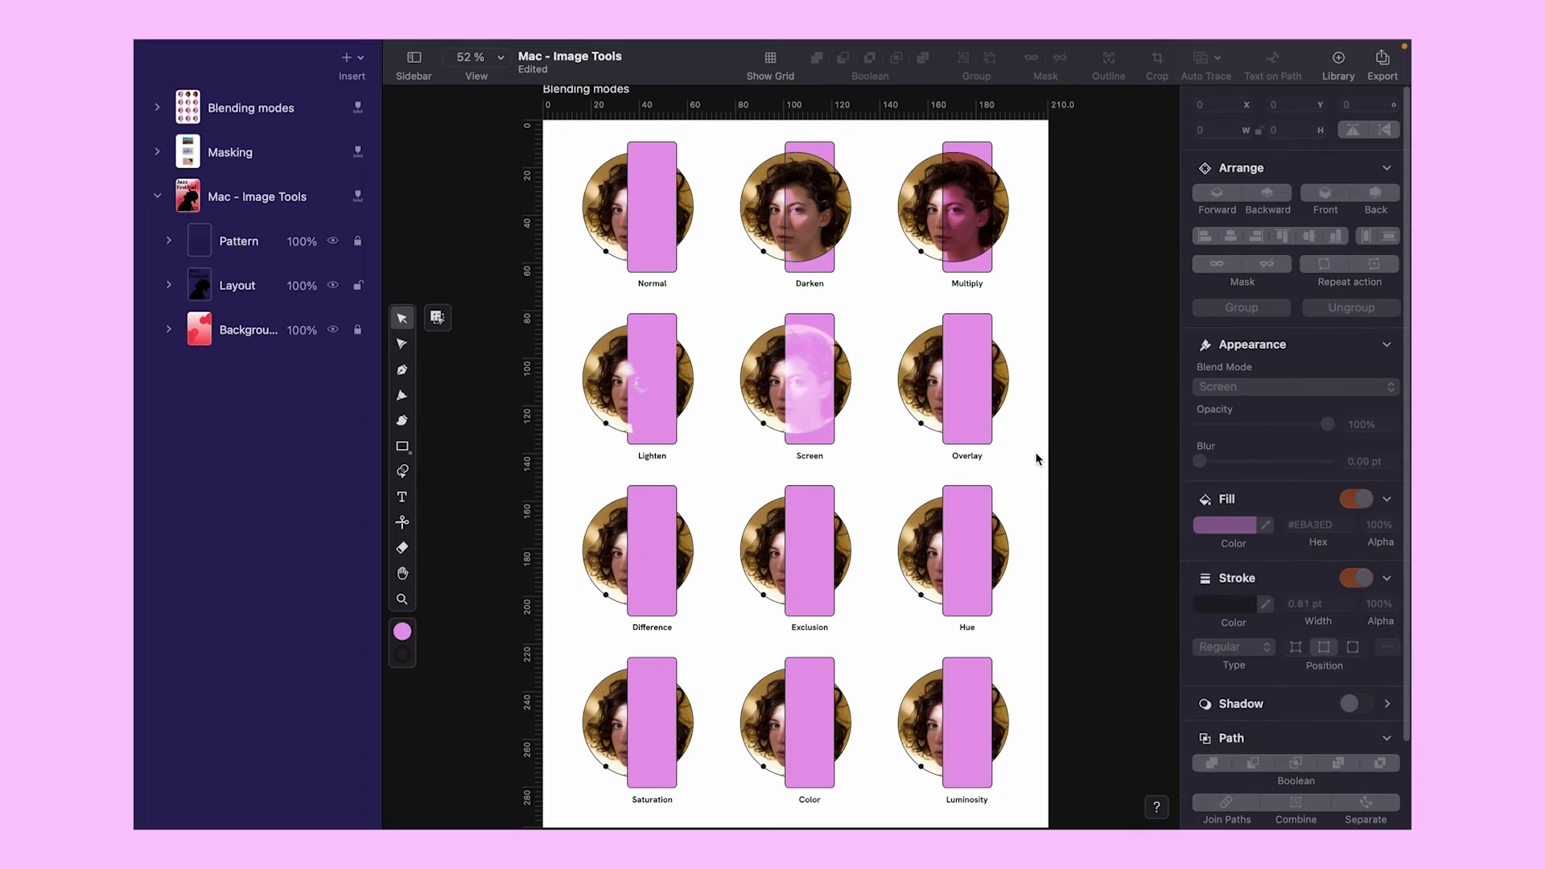
left_click(988, 403)
left_click(1394, 472)
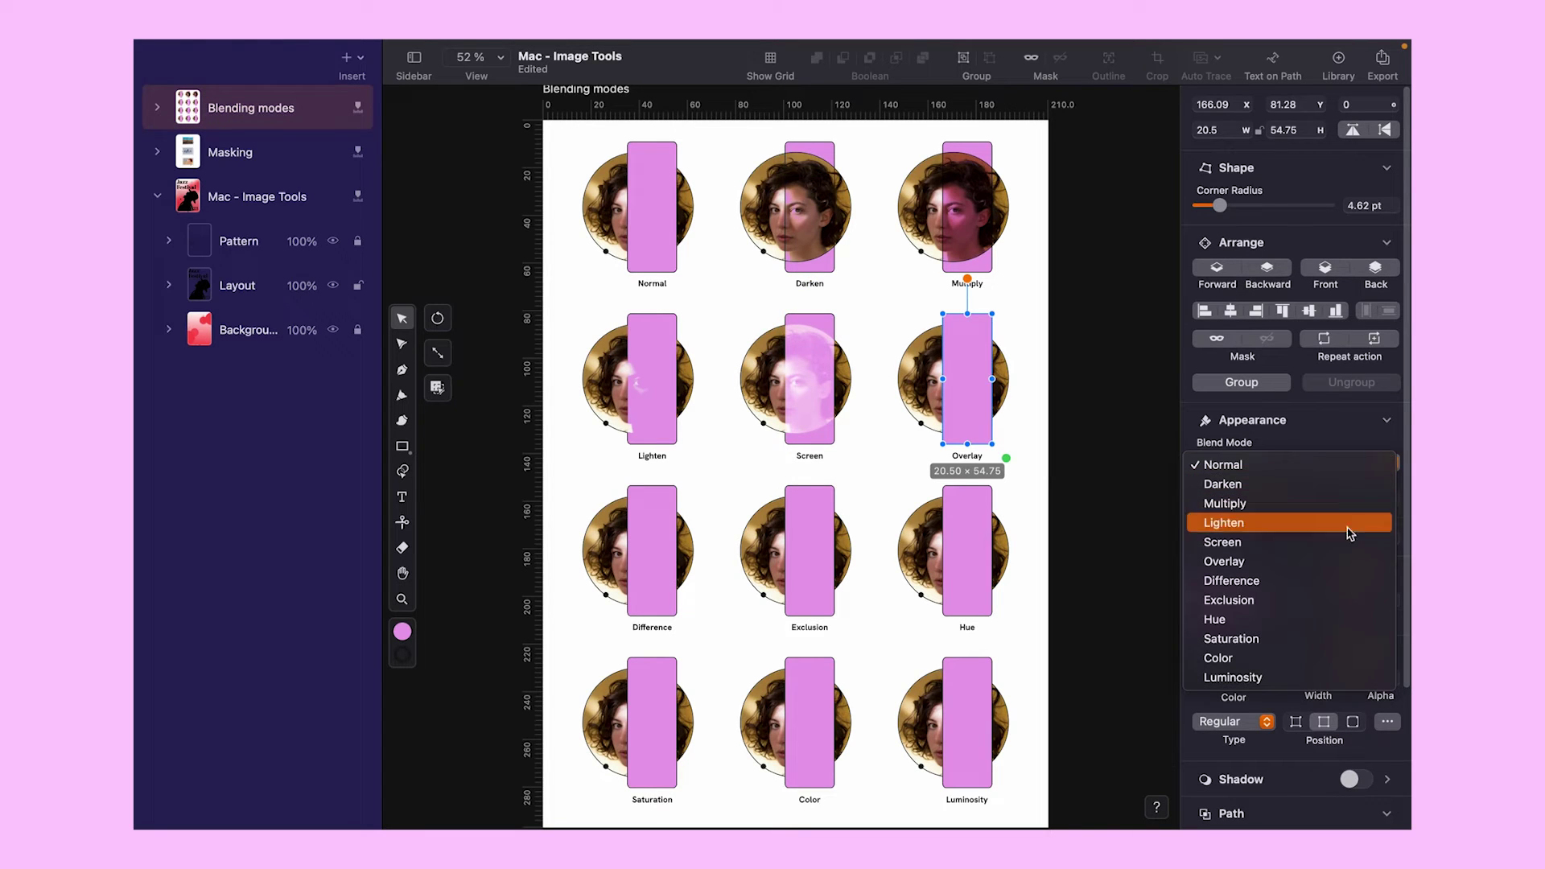
left_click(1346, 561)
left_click(1027, 481)
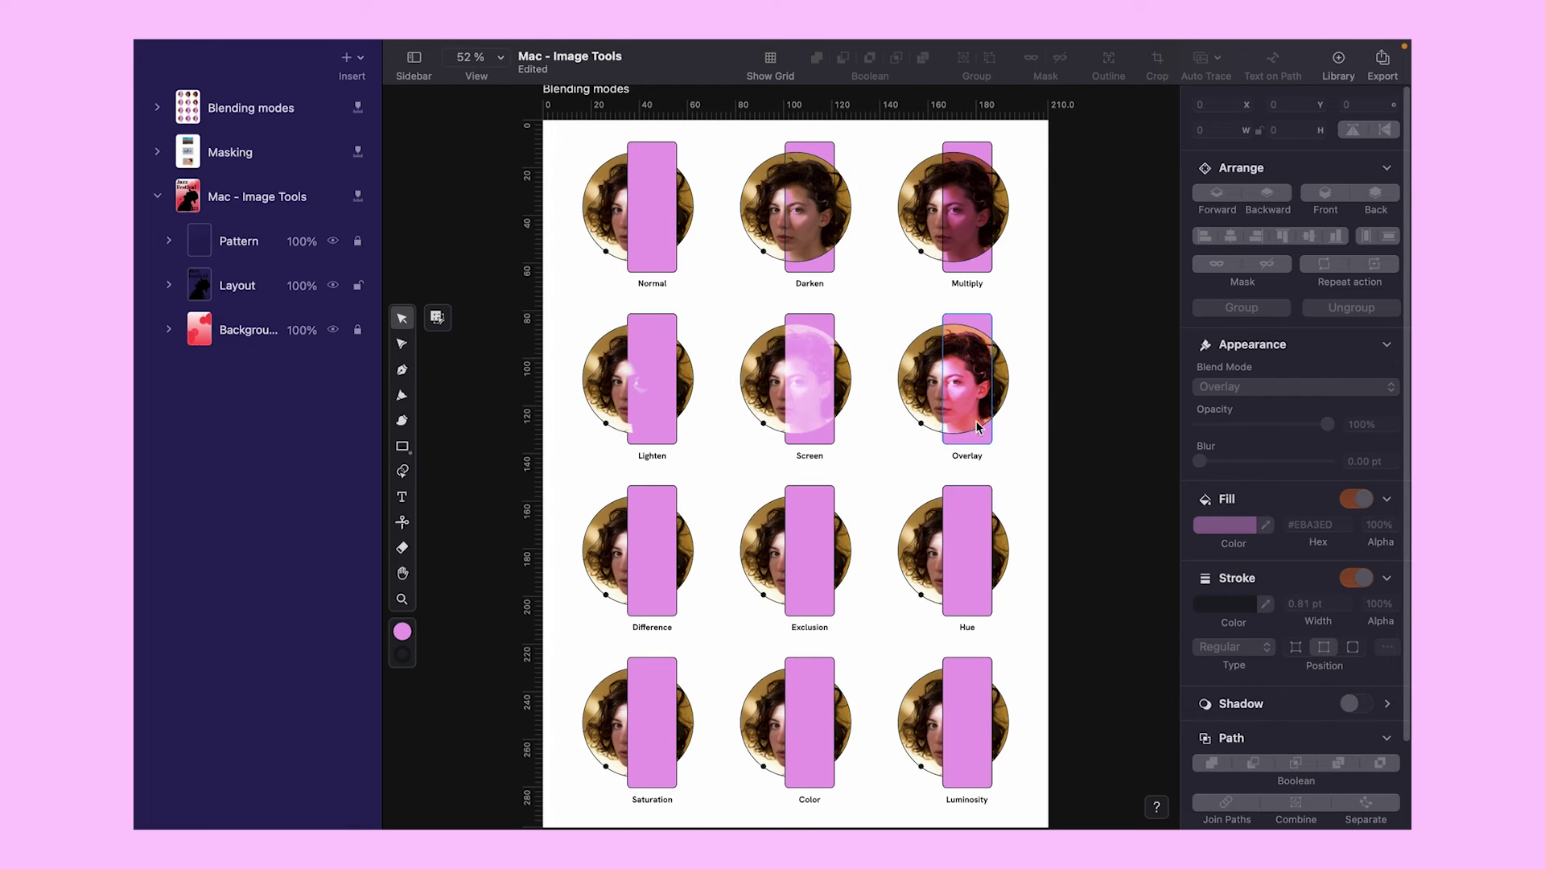
Set the pink rectangles over the Difference and Exclusion samples to Difference and Exclusion blending
left_click(657, 549)
left_click(1316, 463)
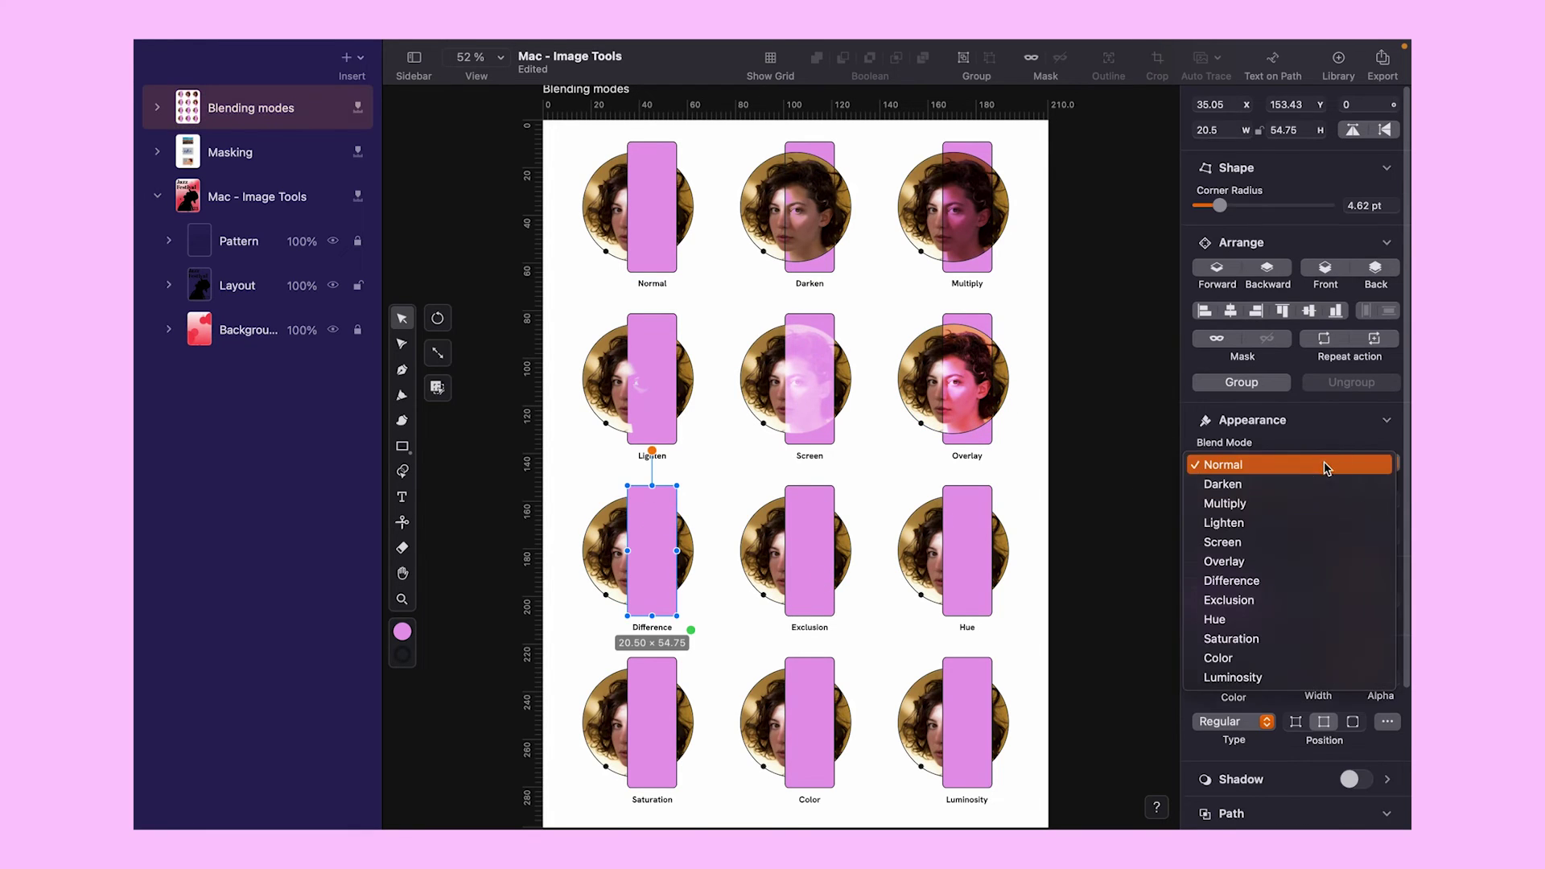
left_click(1301, 577)
left_click(805, 555)
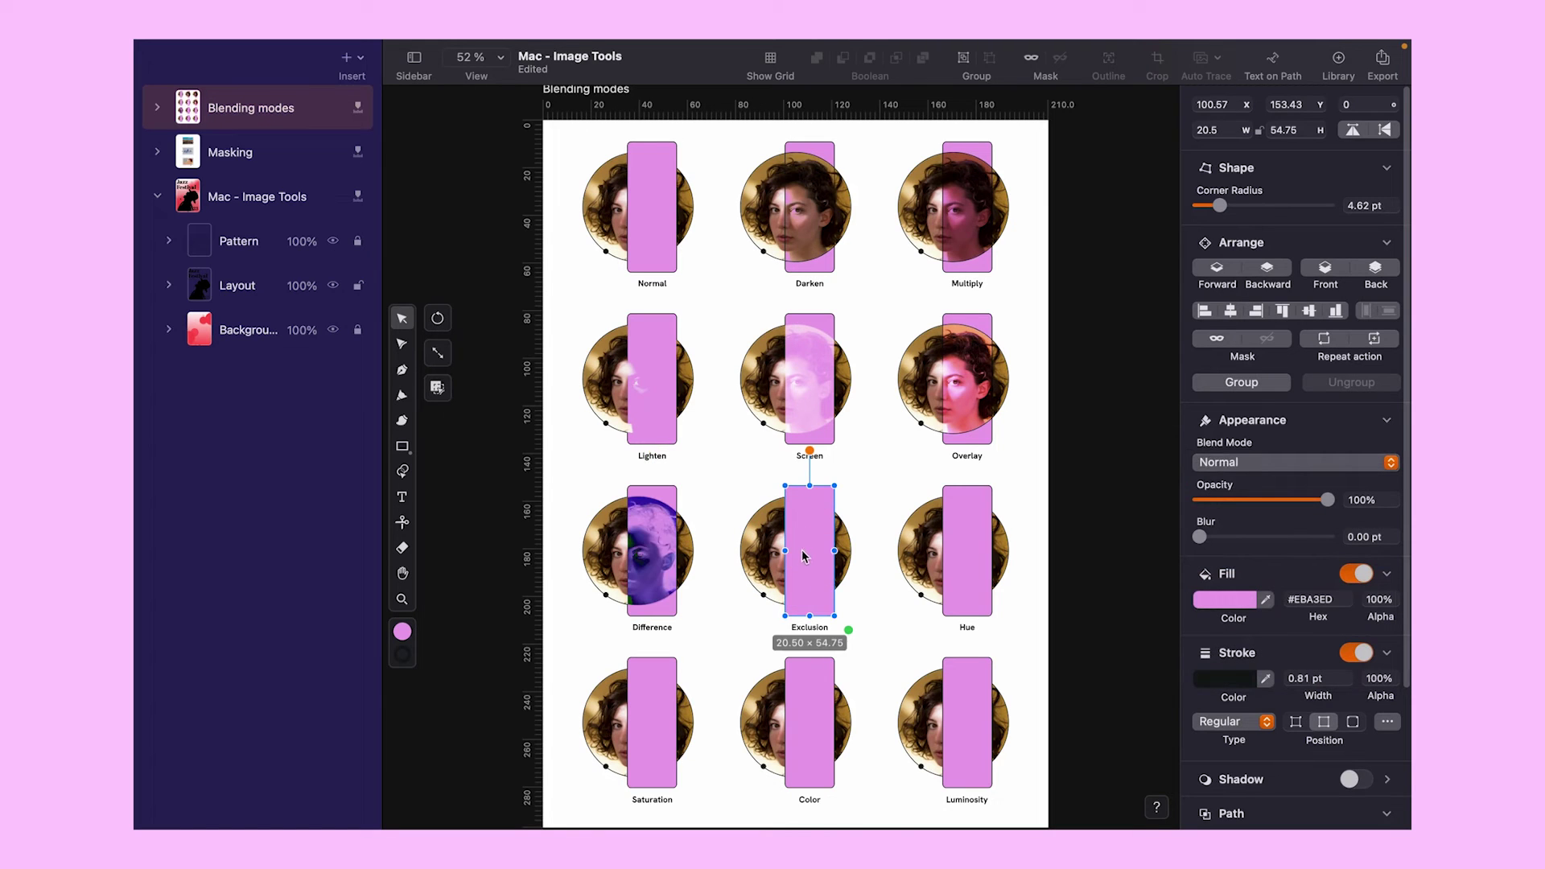
left_click(1305, 471)
left_click(1286, 597)
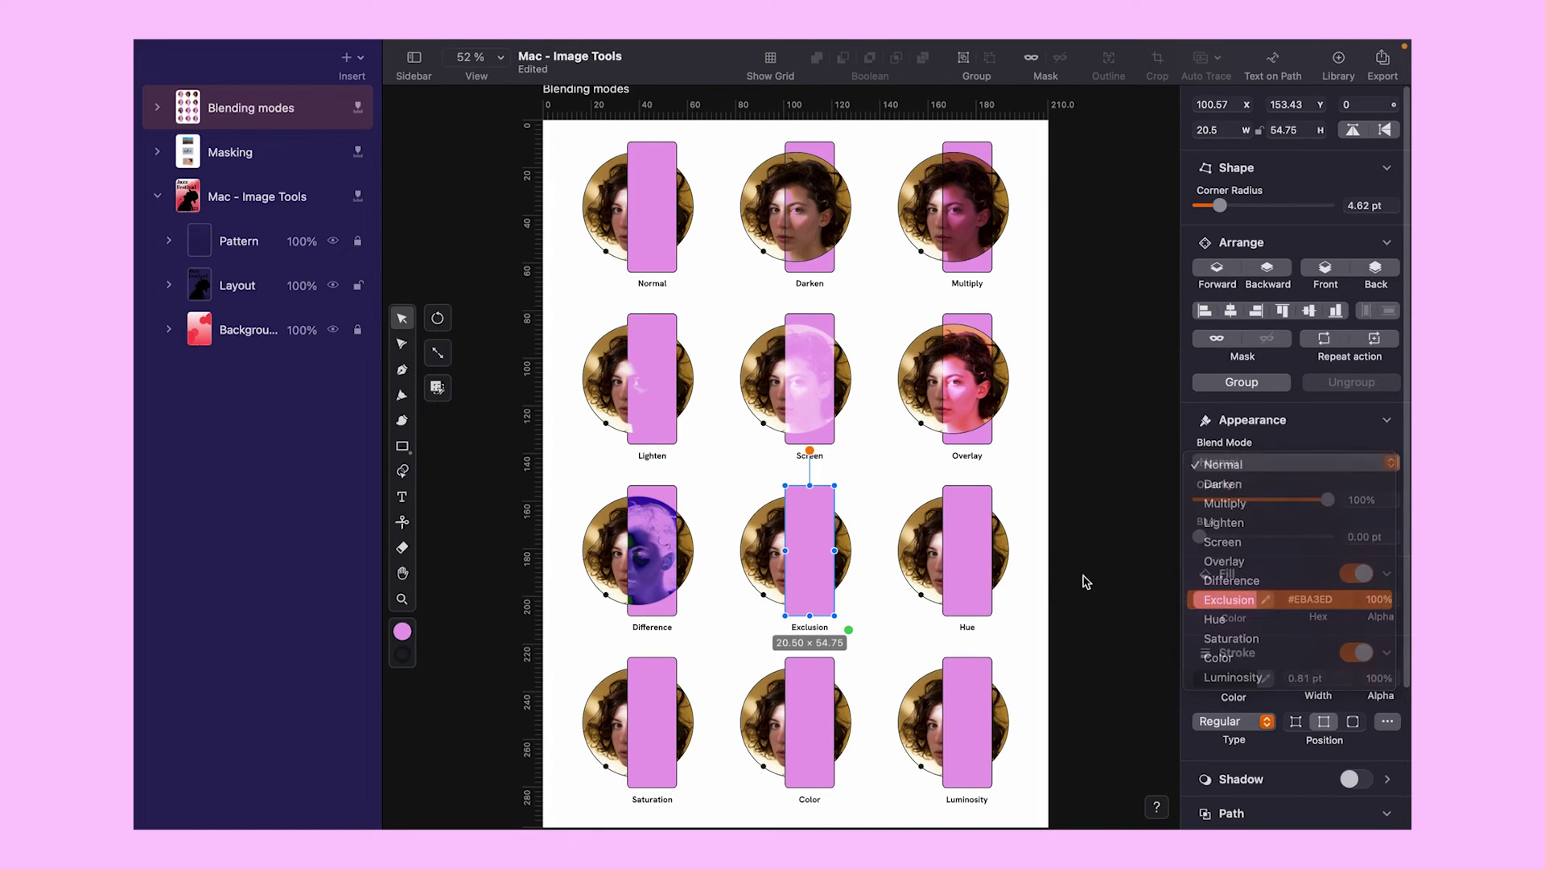
left_click(1037, 571)
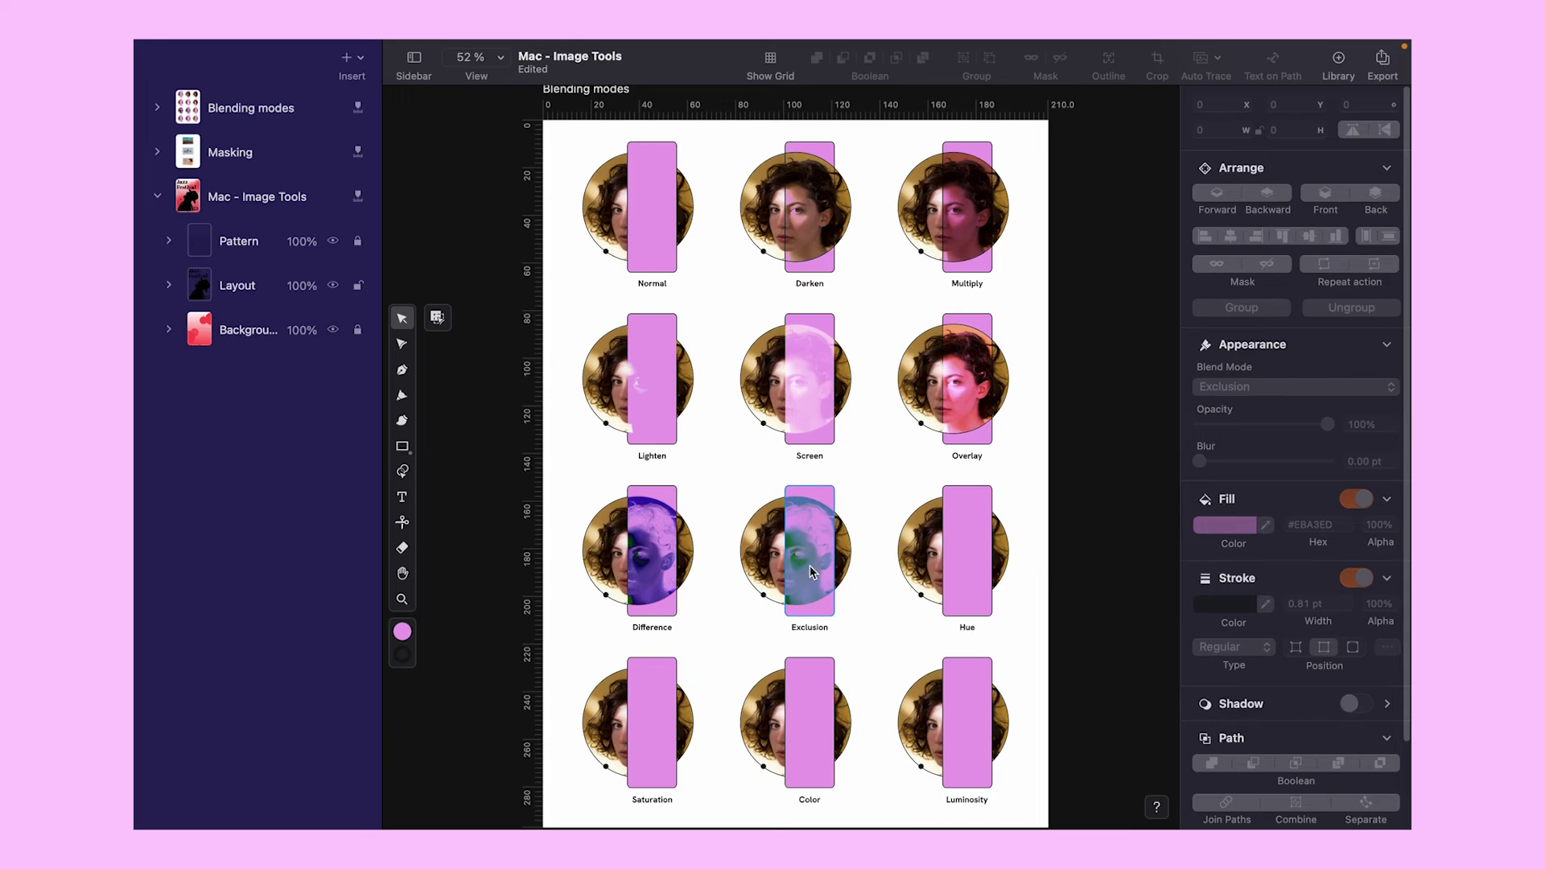
Give the Hue and Color sample rectangles Hue and Color blend modes
left_click(961, 599)
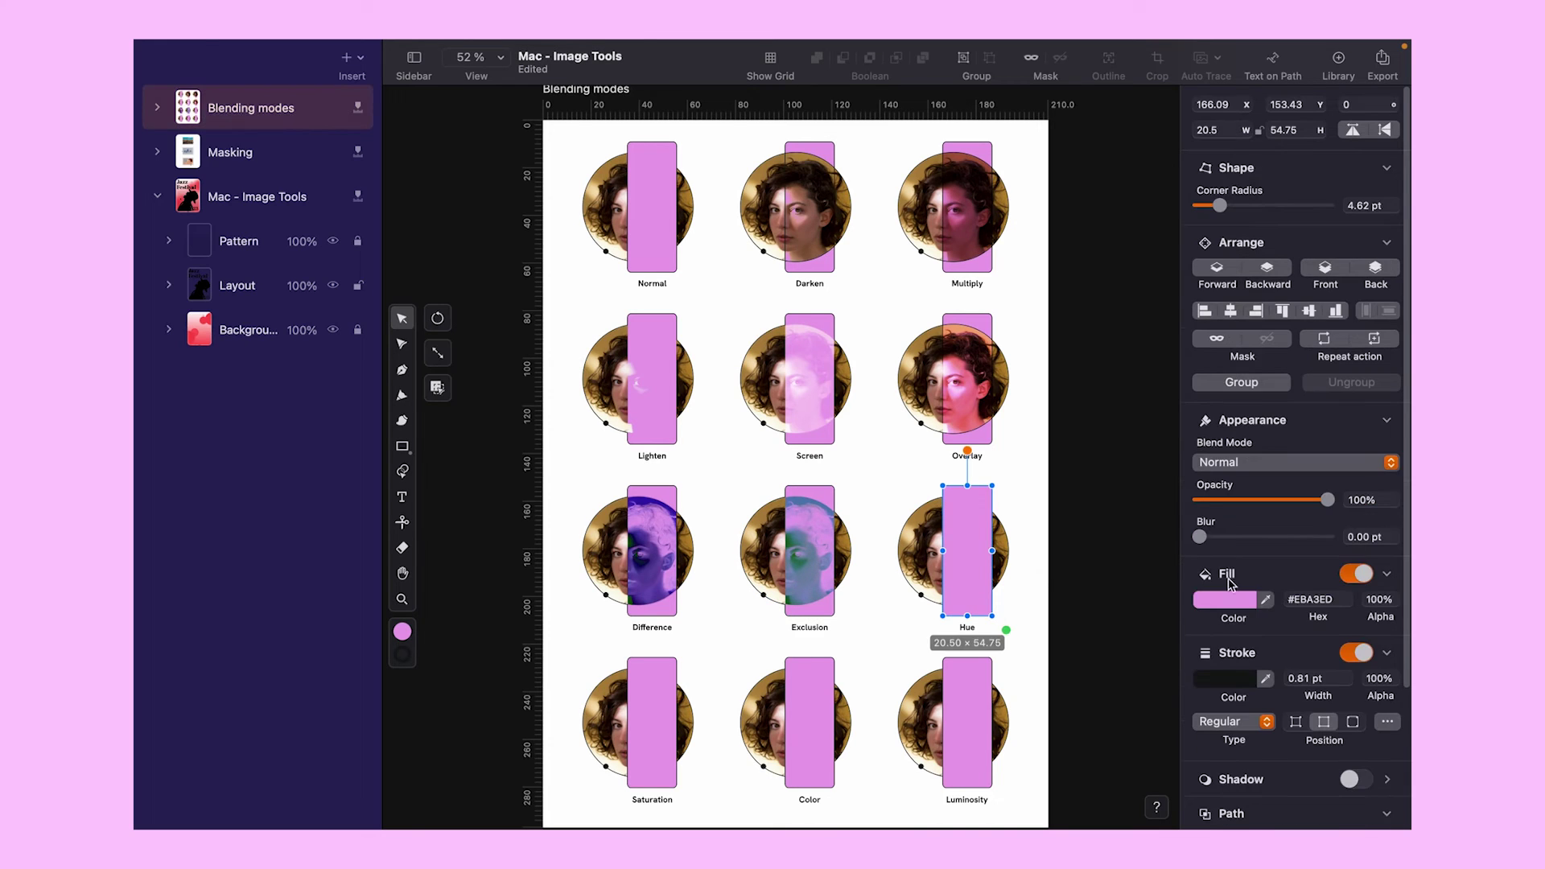
left_click(1380, 474)
left_click(1305, 628)
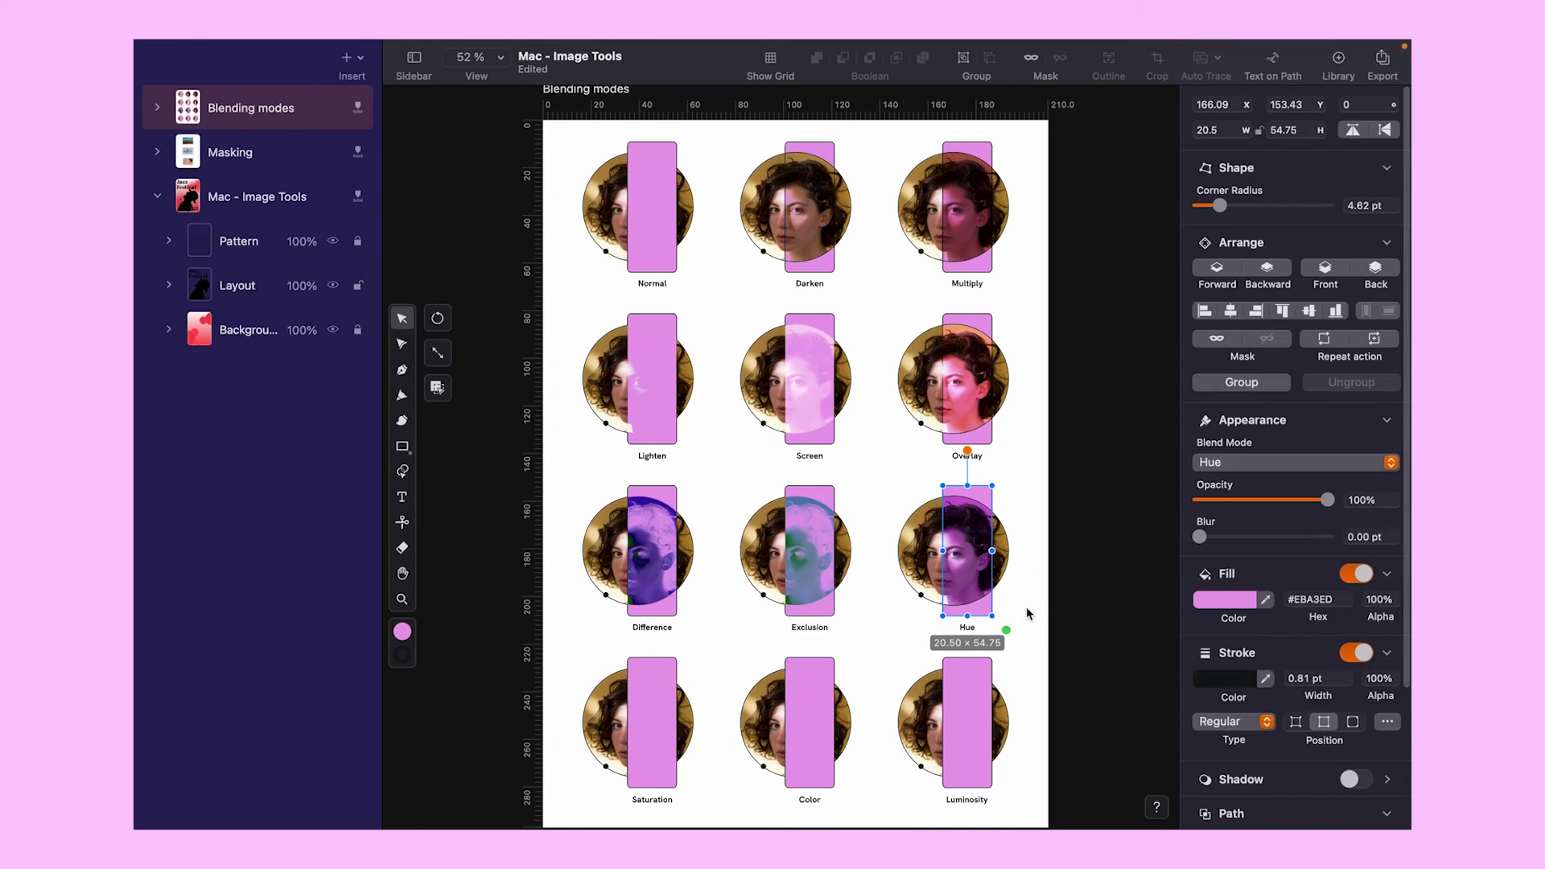
left_click(1027, 613)
left_click(802, 774)
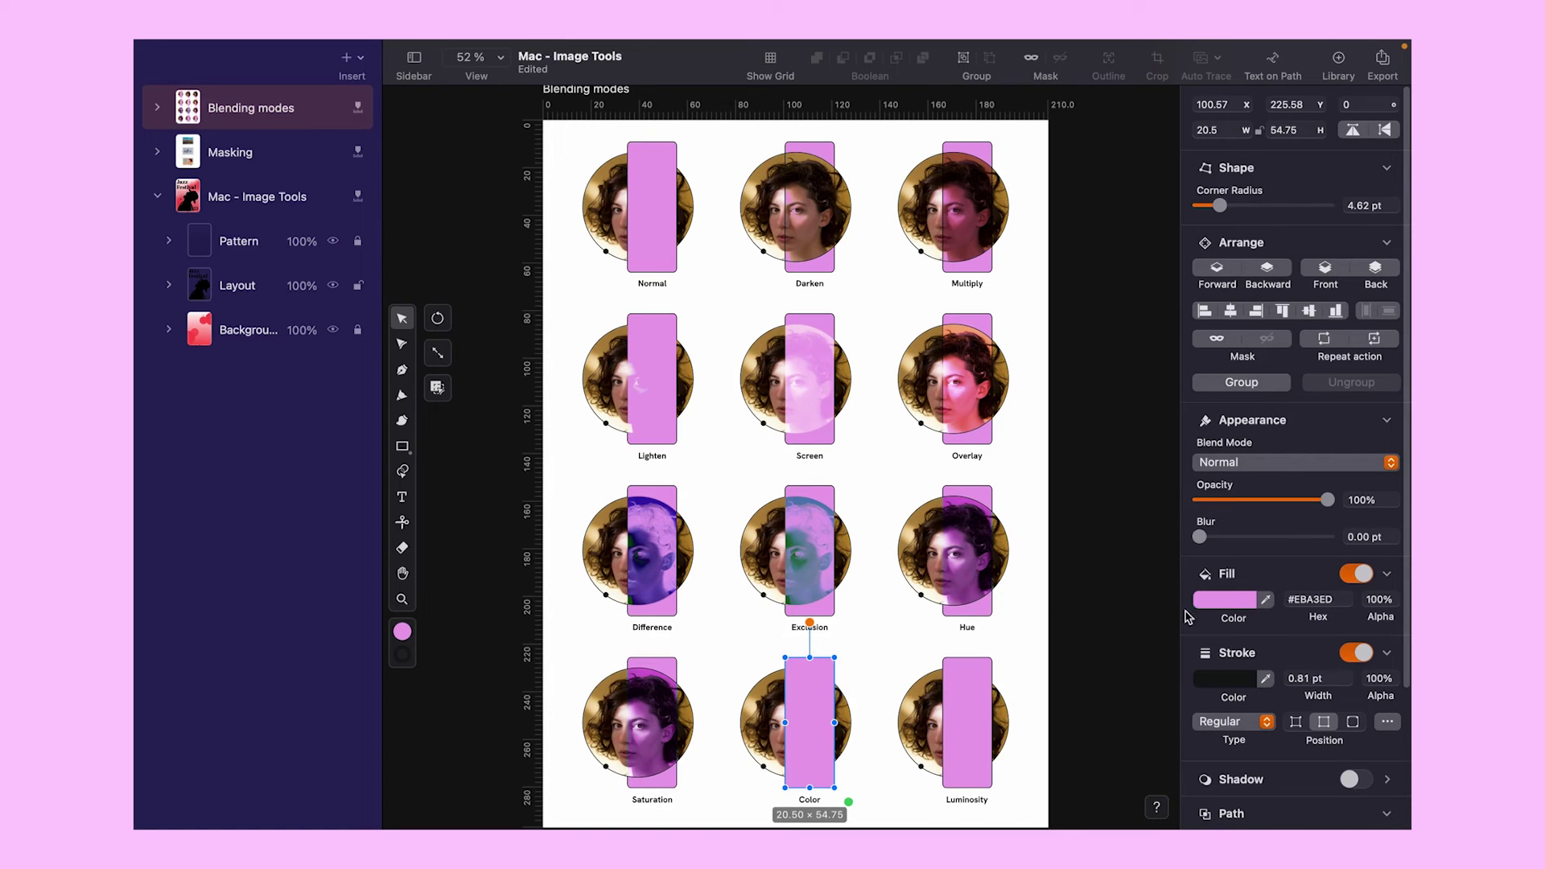
left_click(1388, 464)
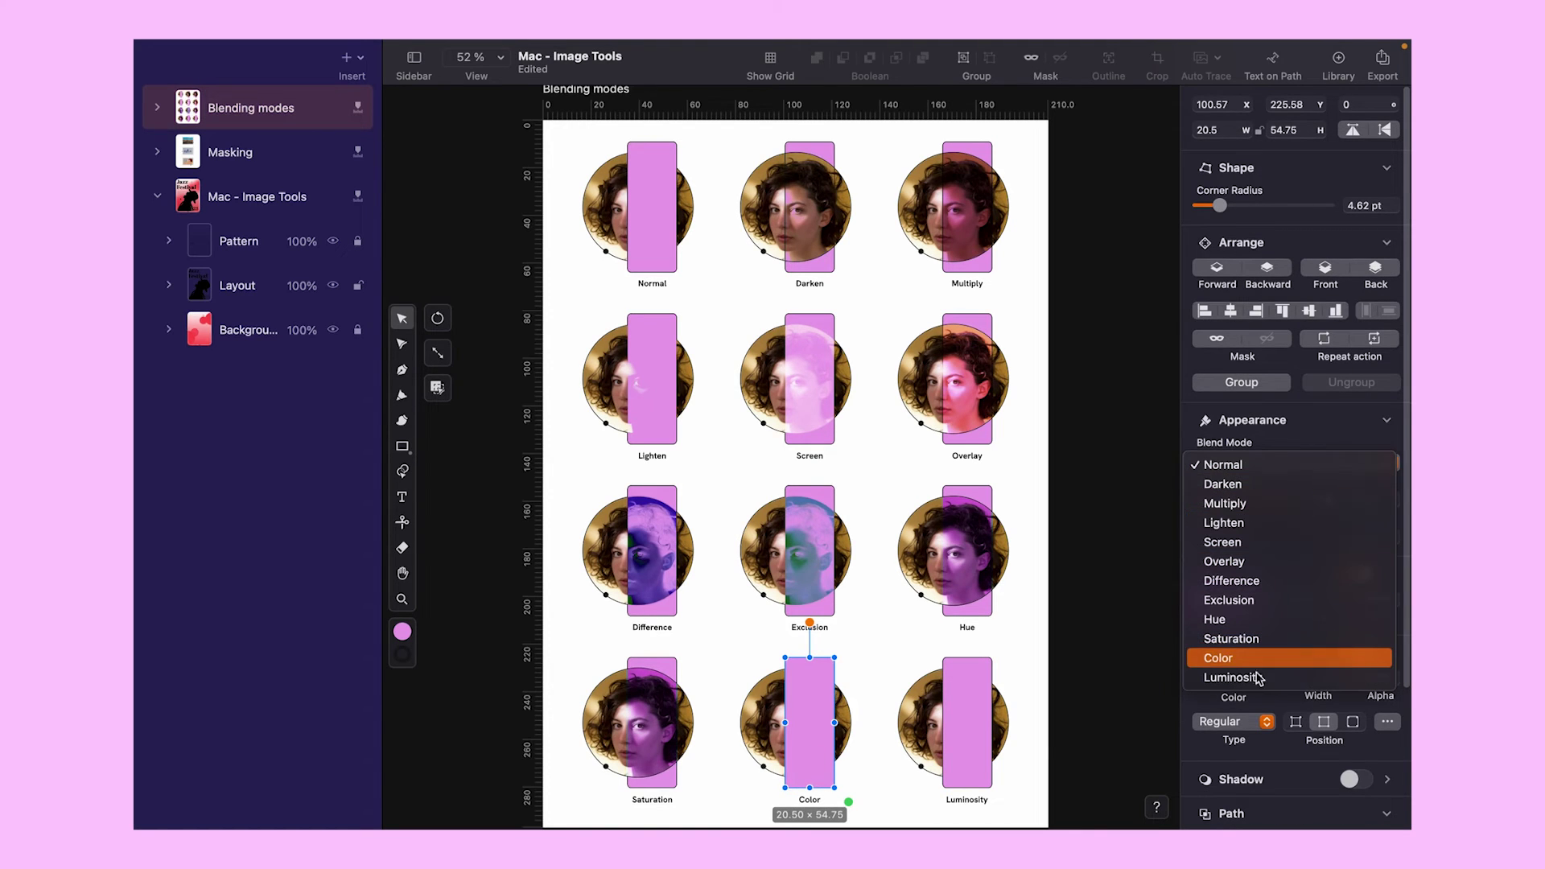
left_click(1320, 664)
left_click(1021, 734)
Apply Luminosity blending to the rectangle over the Luminosity sample
left_click(968, 741)
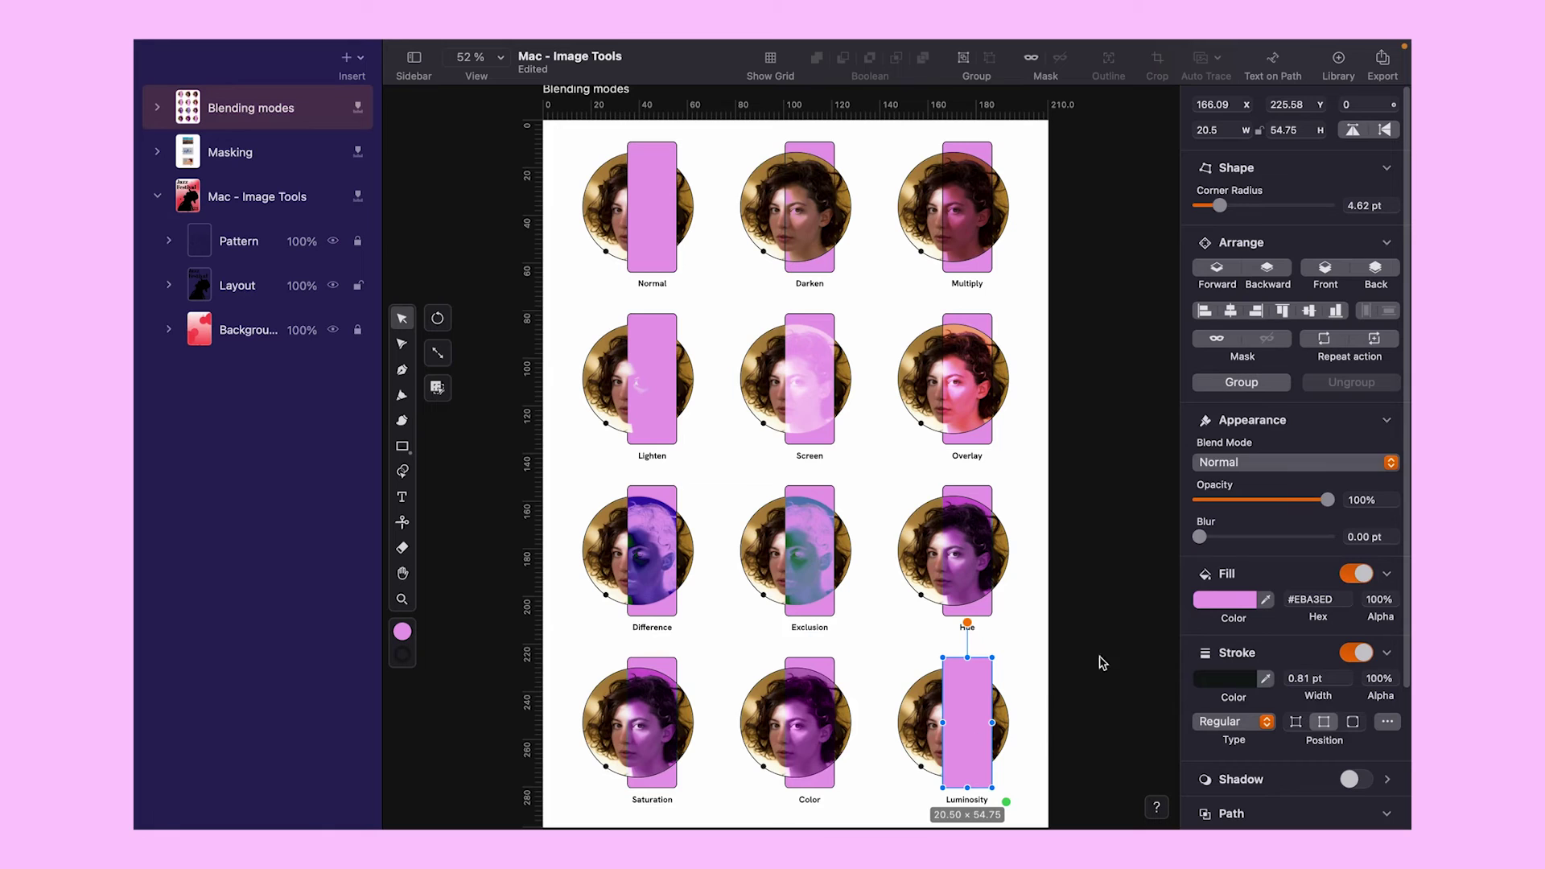
left_click(1384, 463)
left_click(1295, 678)
left_click(1036, 715)
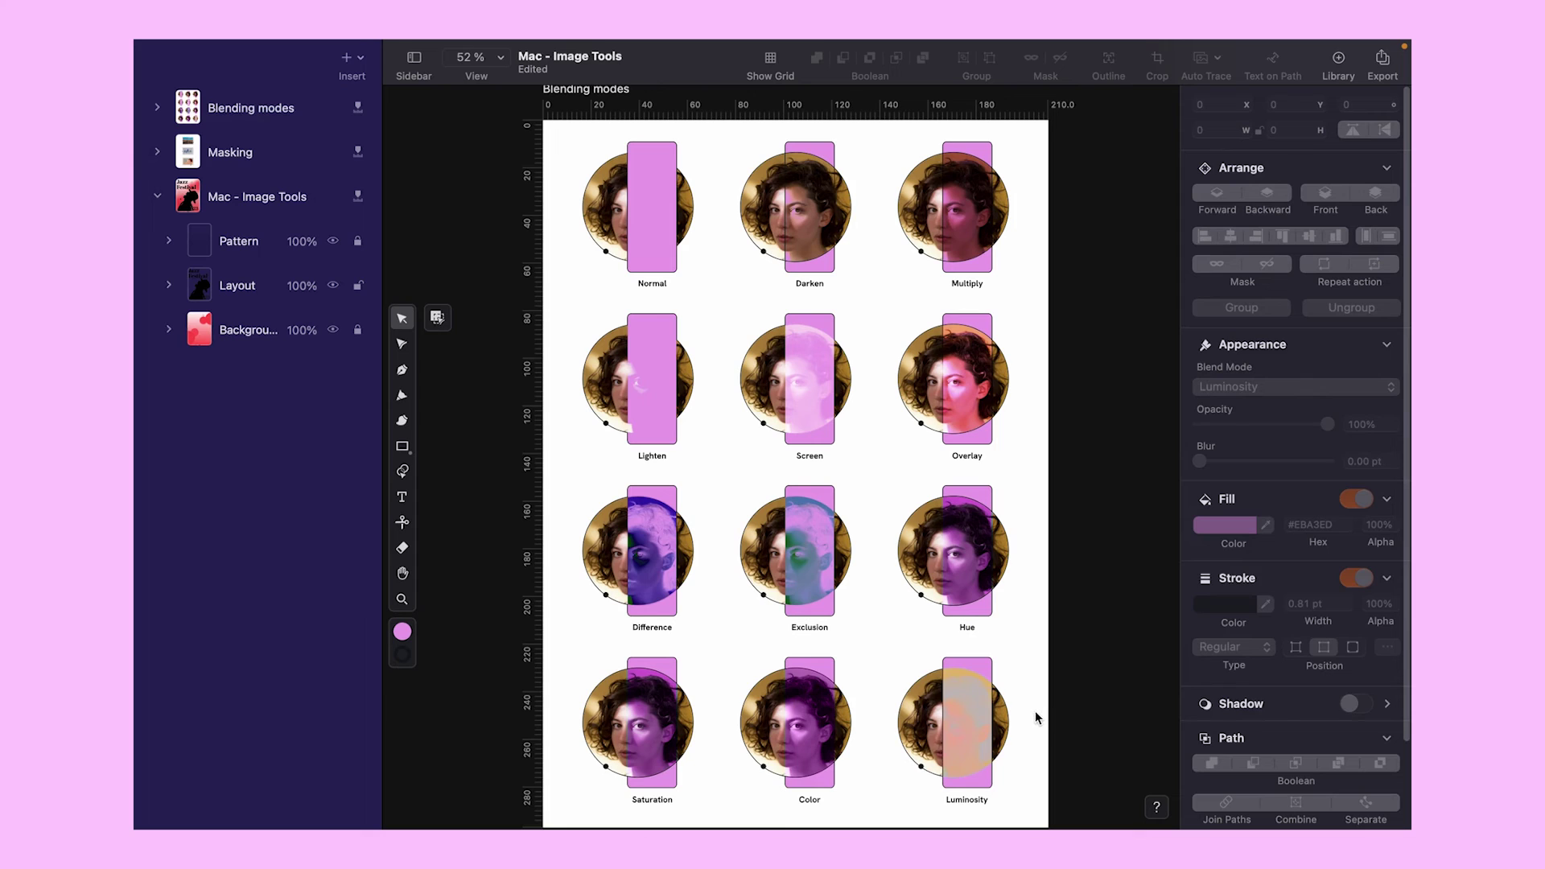
On the Jazz Festival poster, set the black silhouette to Overlay blending and fit the poster in view
left_click_drag(268, 207, 271, 209)
left_click(270, 210)
left_click(820, 521)
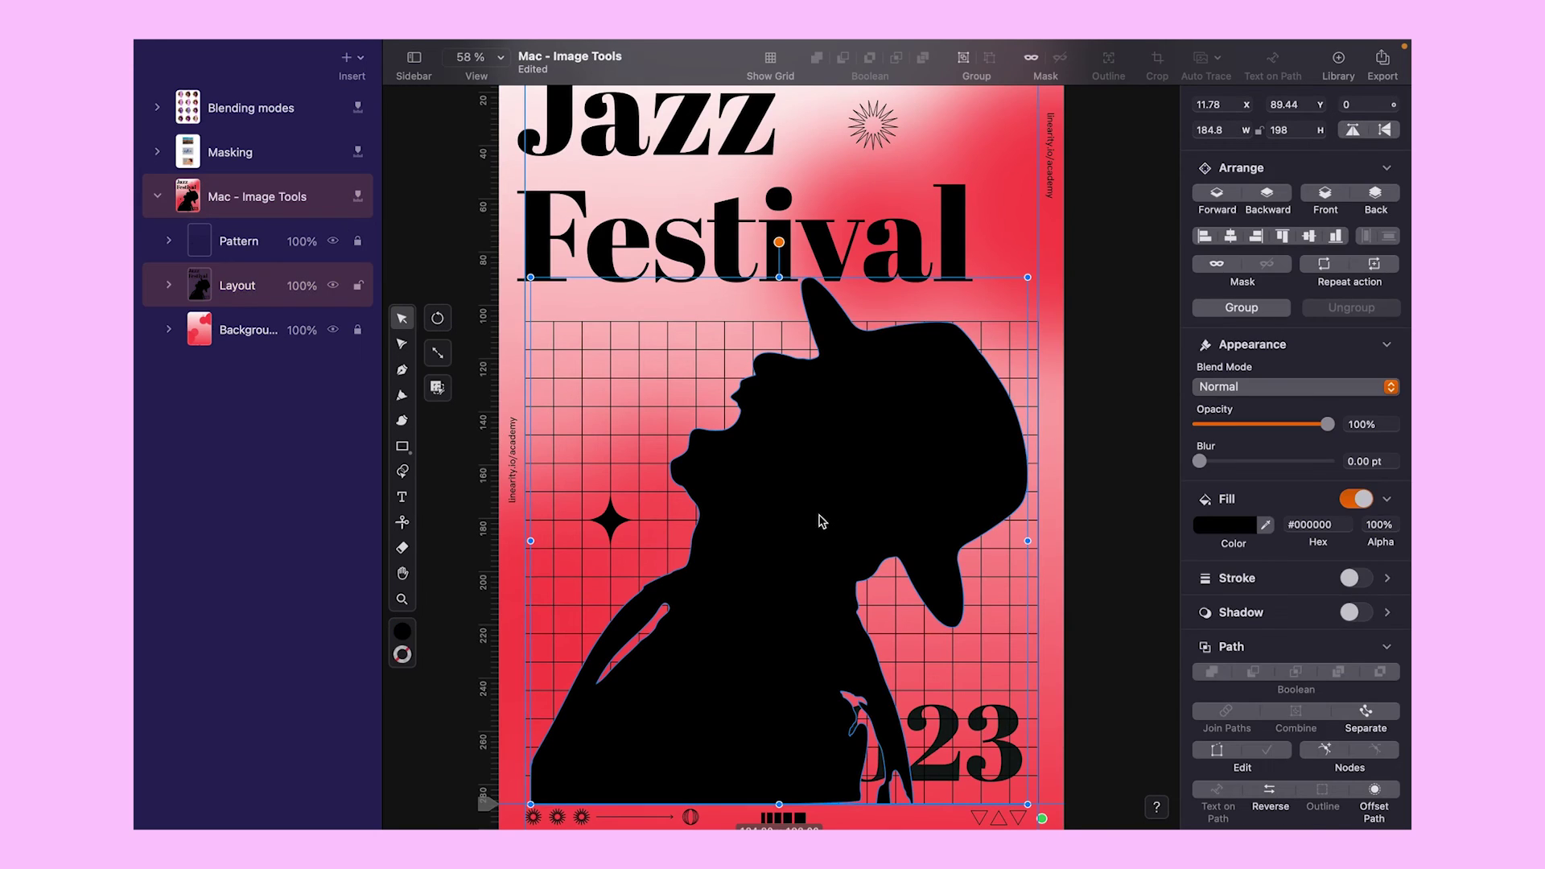
left_click(1390, 387)
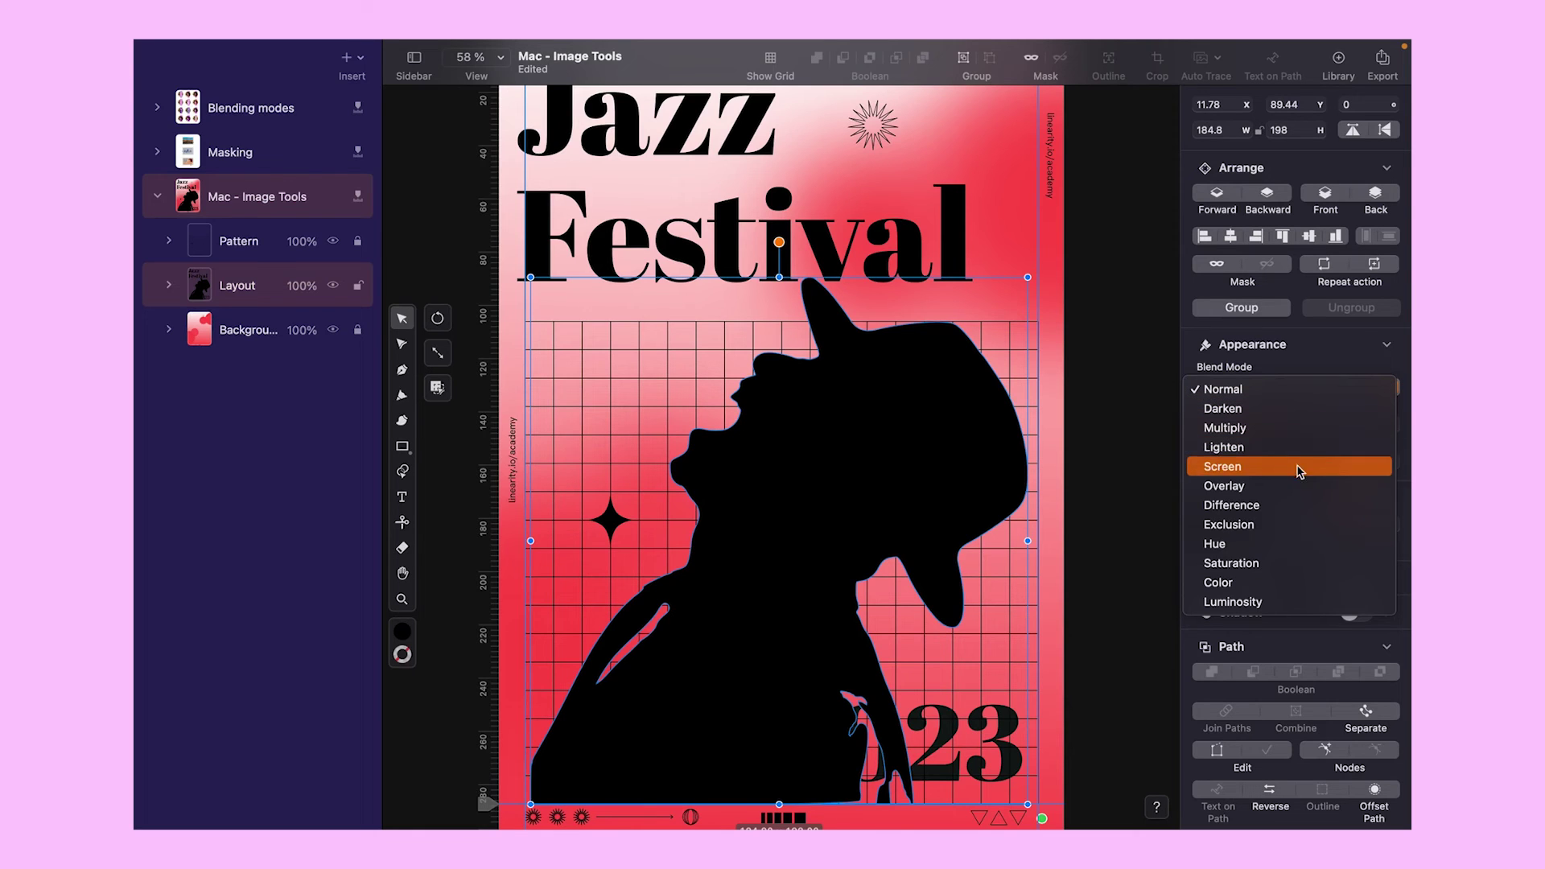
left_click(1241, 487)
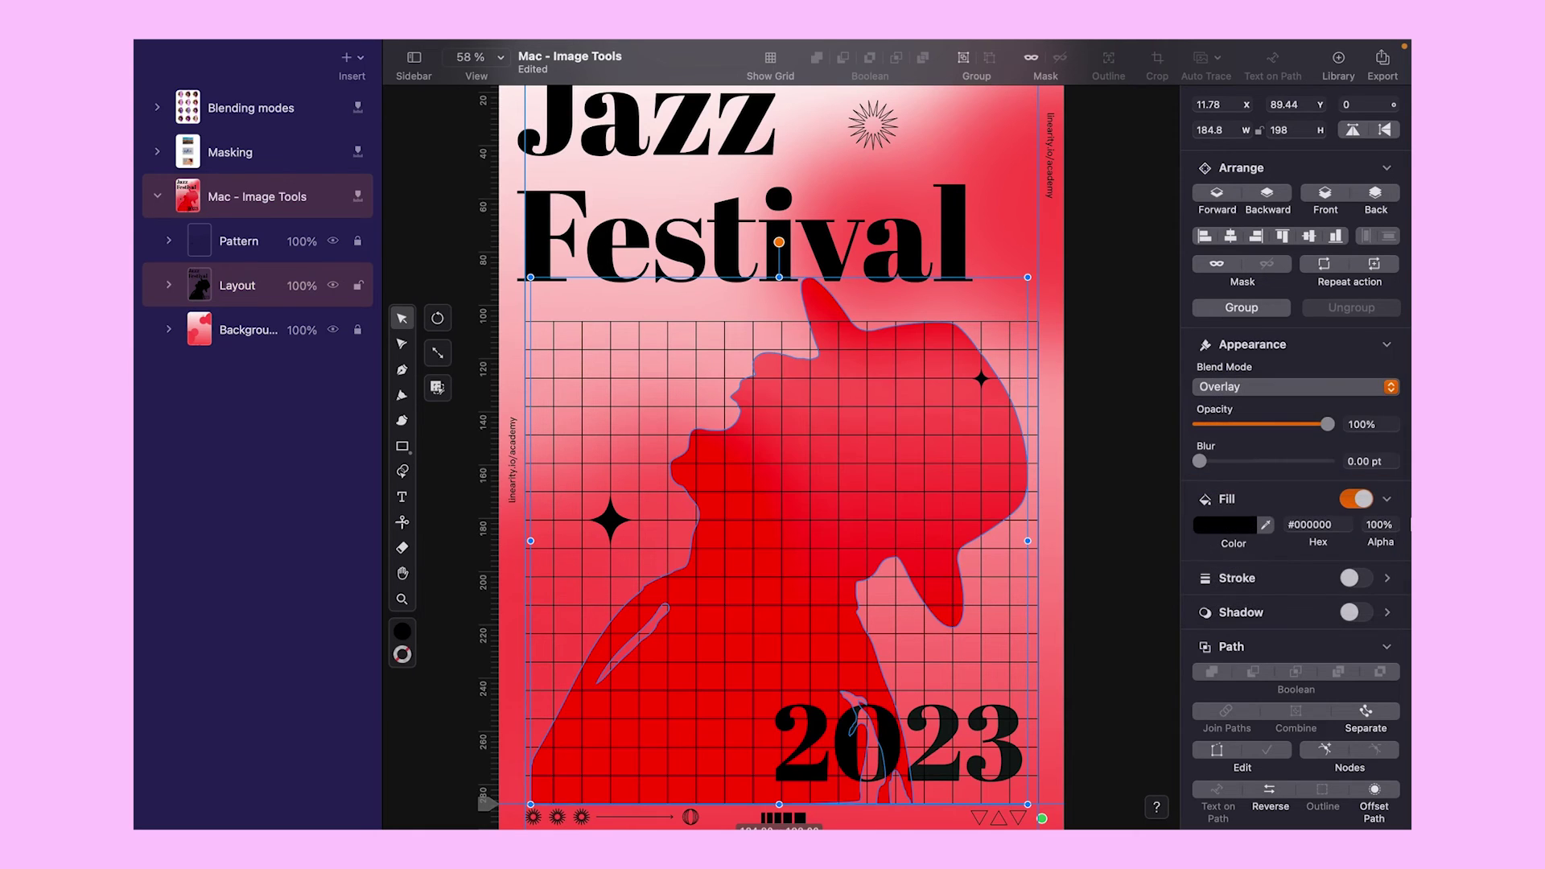
left_click(1114, 480)
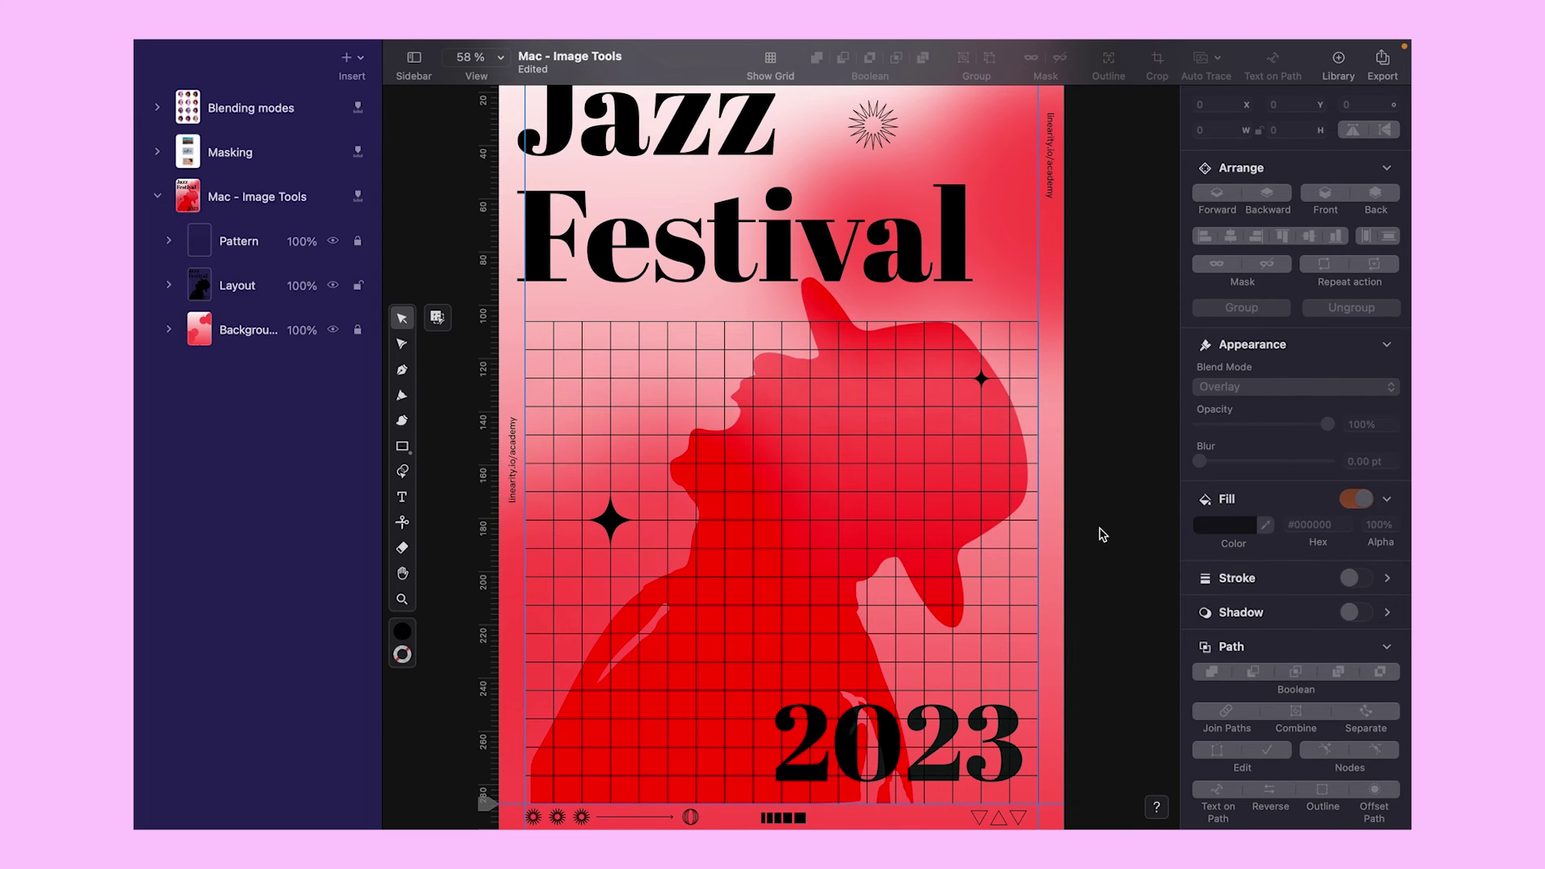
key("super+0")
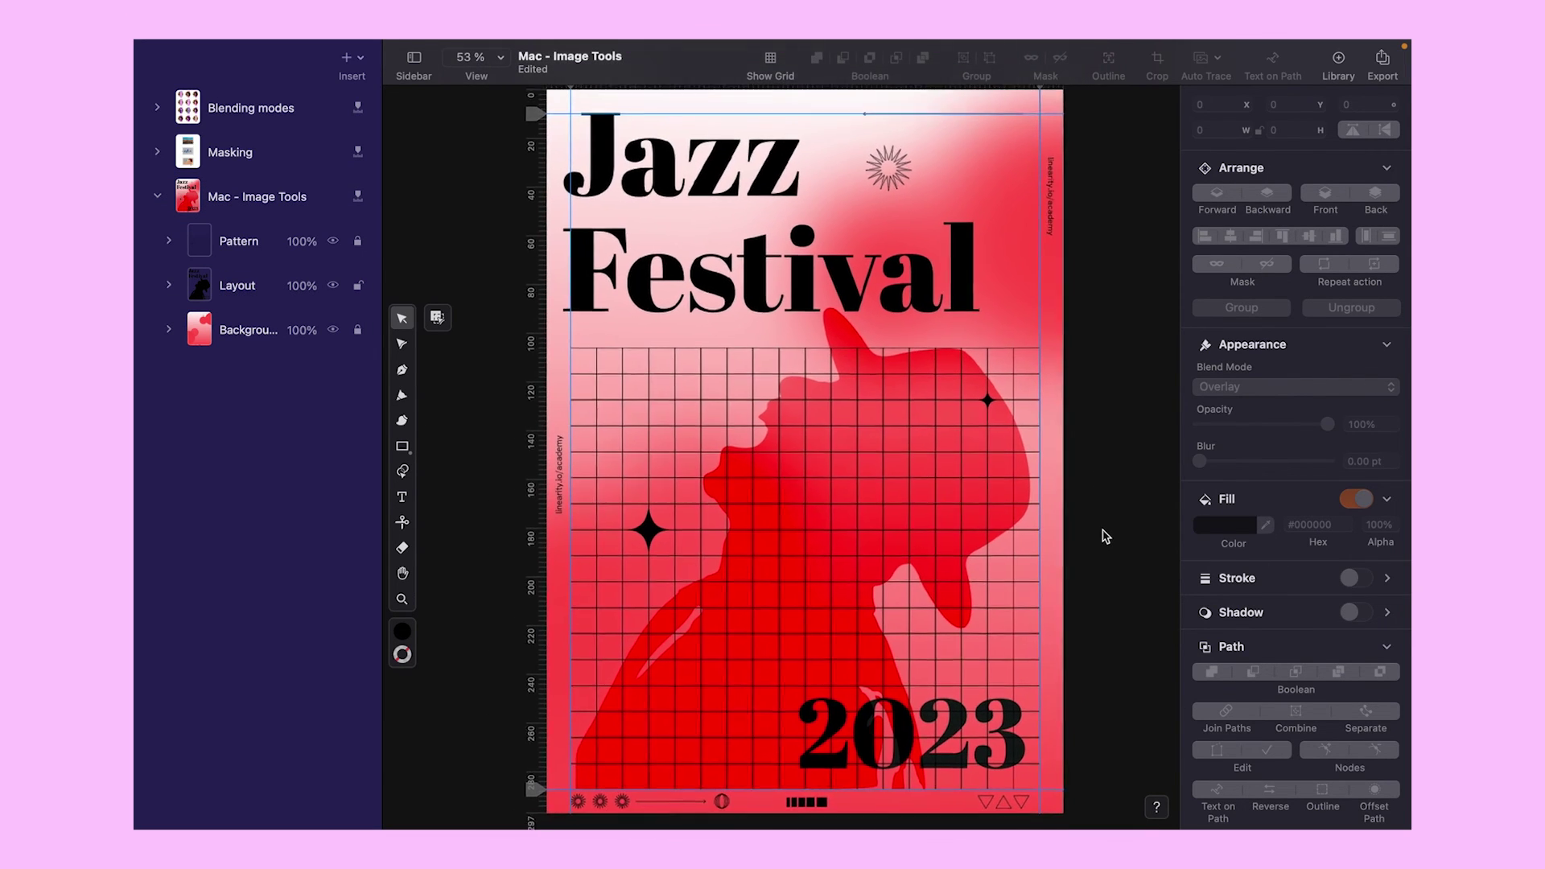
Fill the four background Ovals with purple #A475FF, then paste in the Mockup artboard
left_click(168, 329)
left_click(239, 514)
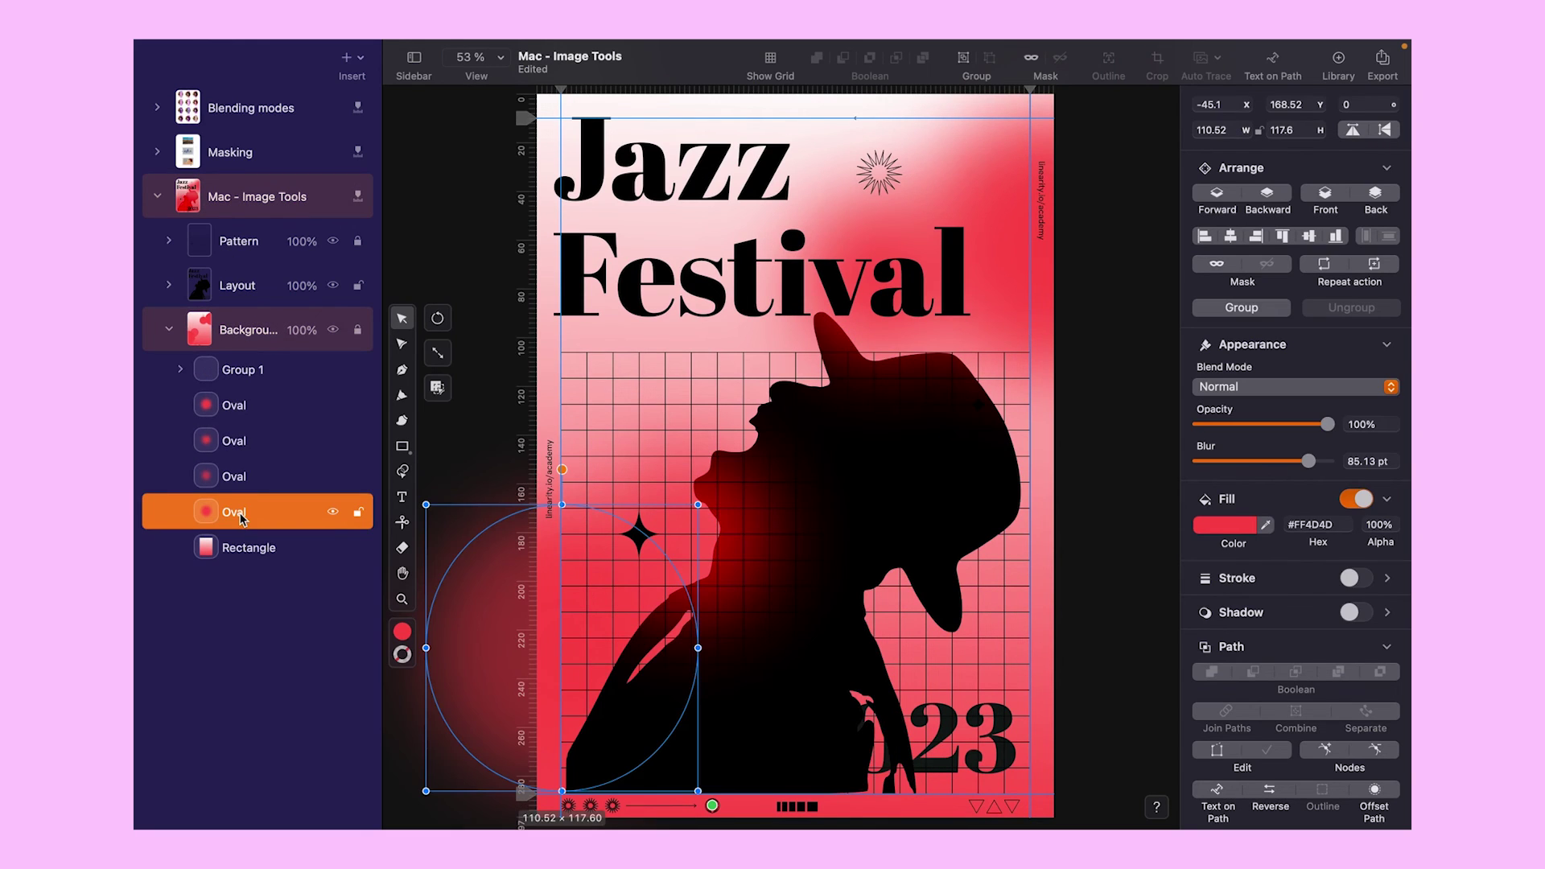
left_click(259, 415, "shift")
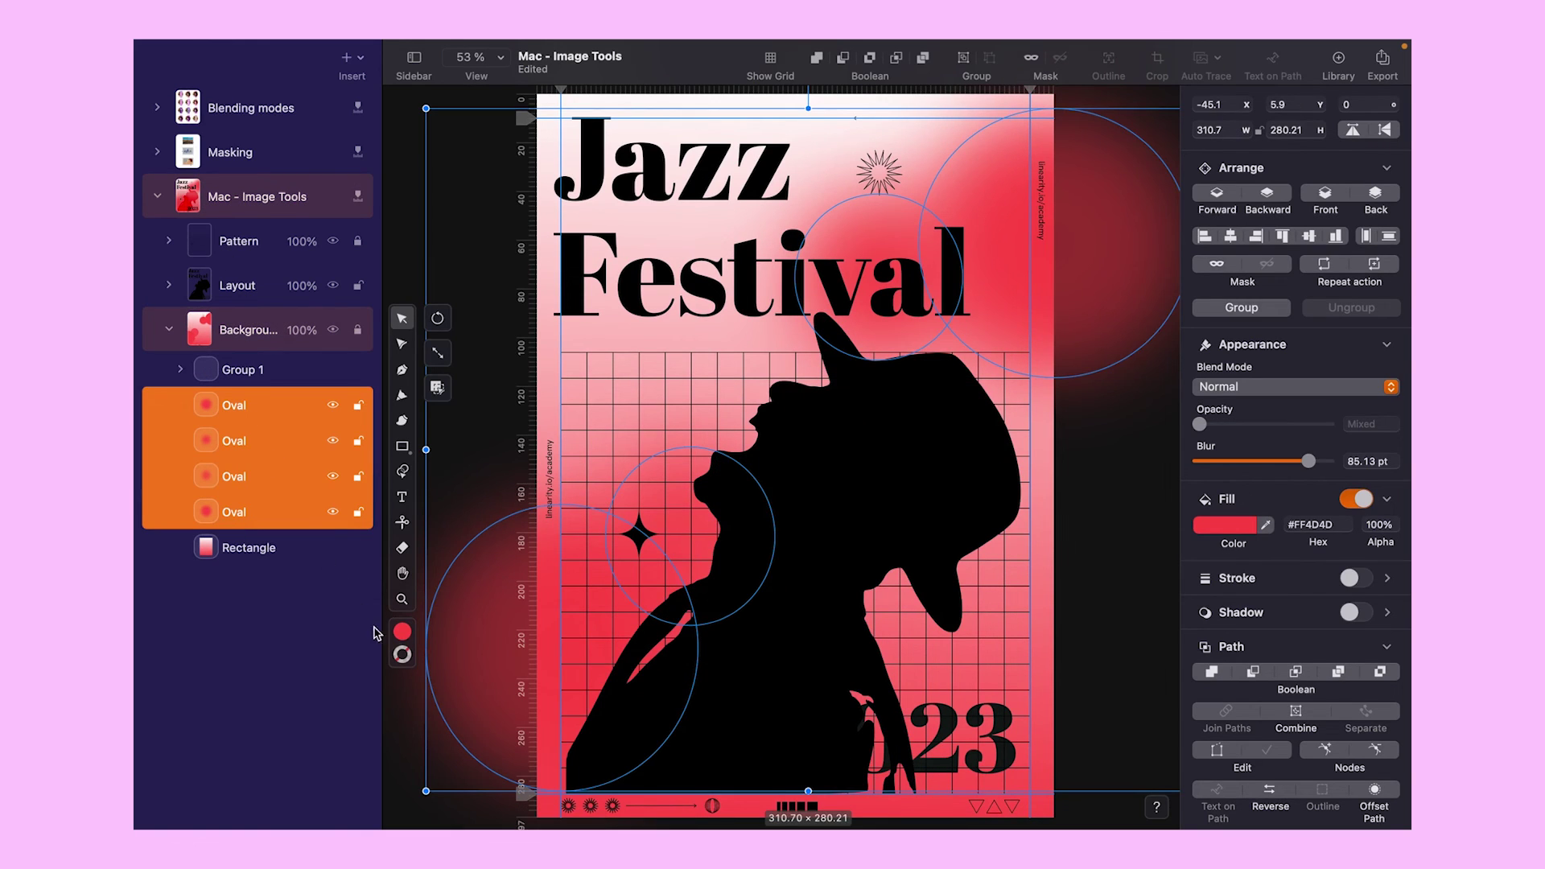
left_click(402, 634)
left_click(503, 769)
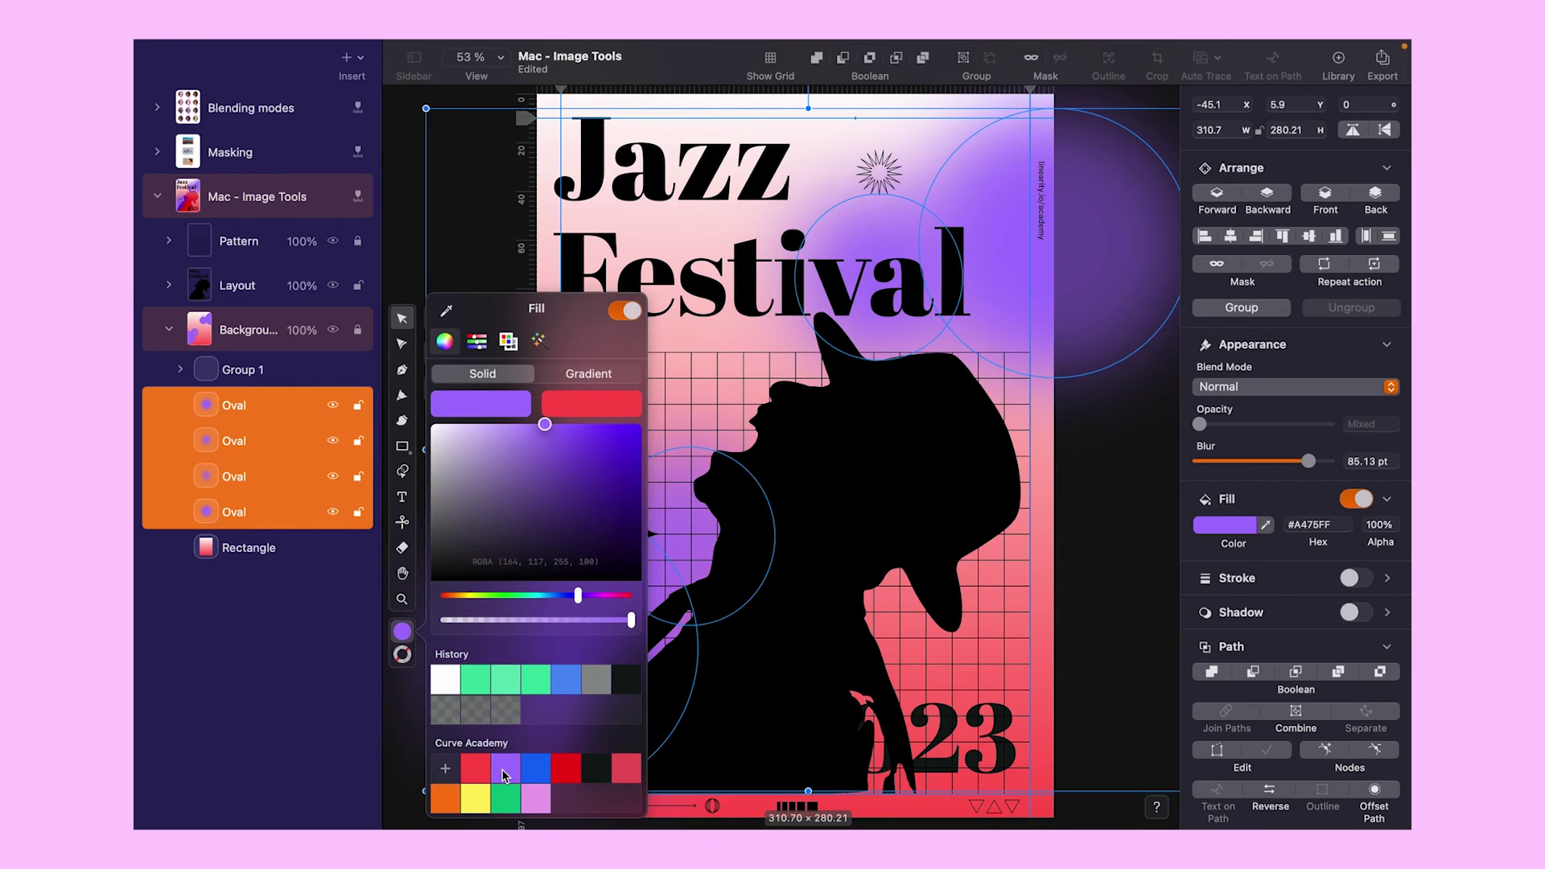
left_click(1115, 613)
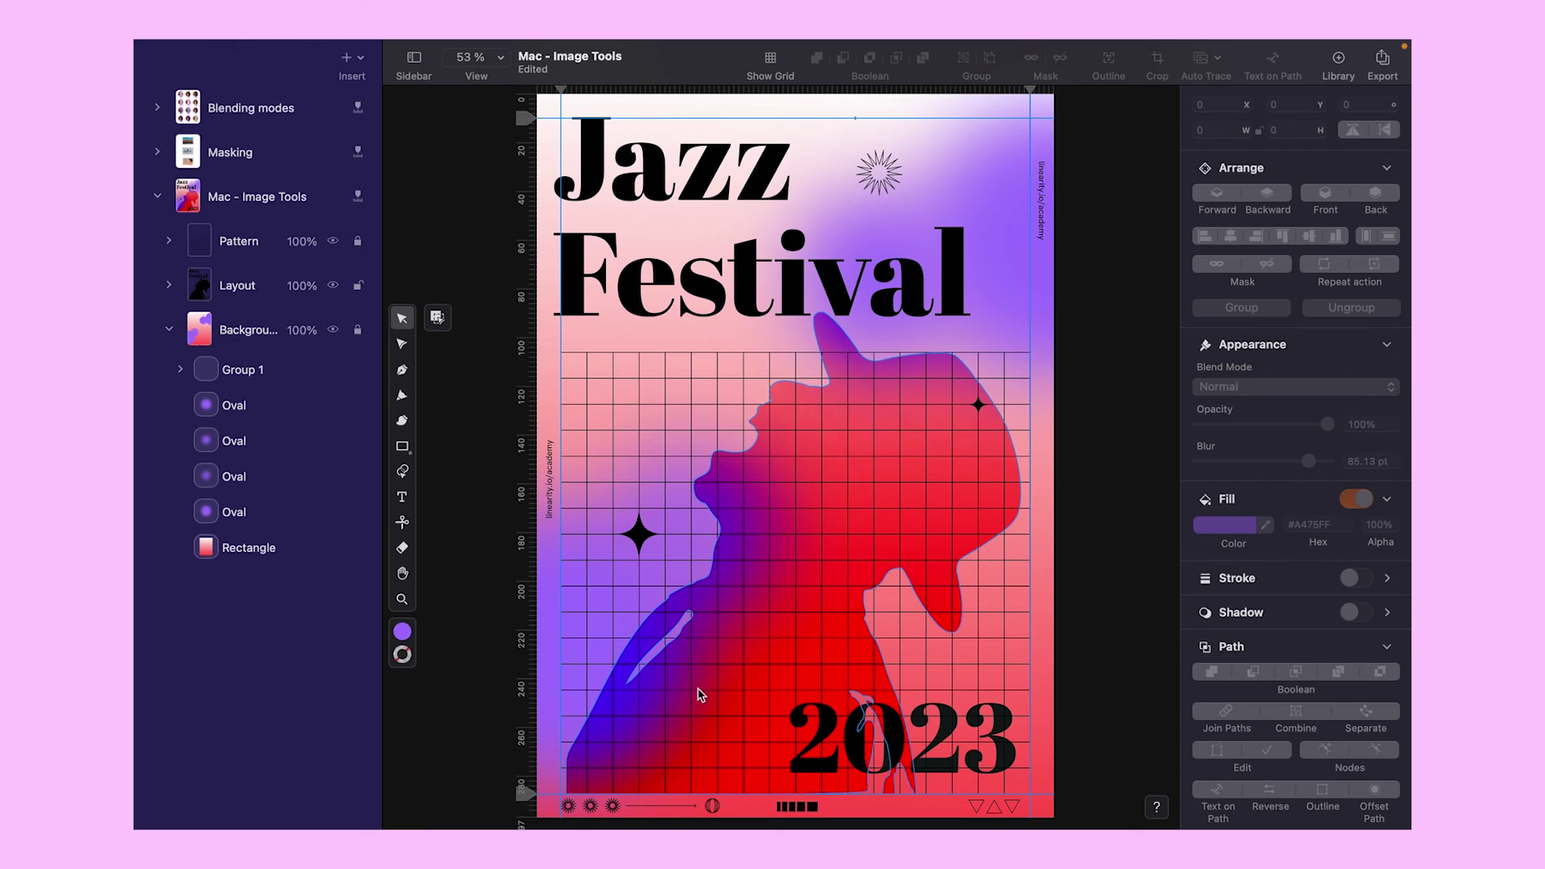
key("super+v")
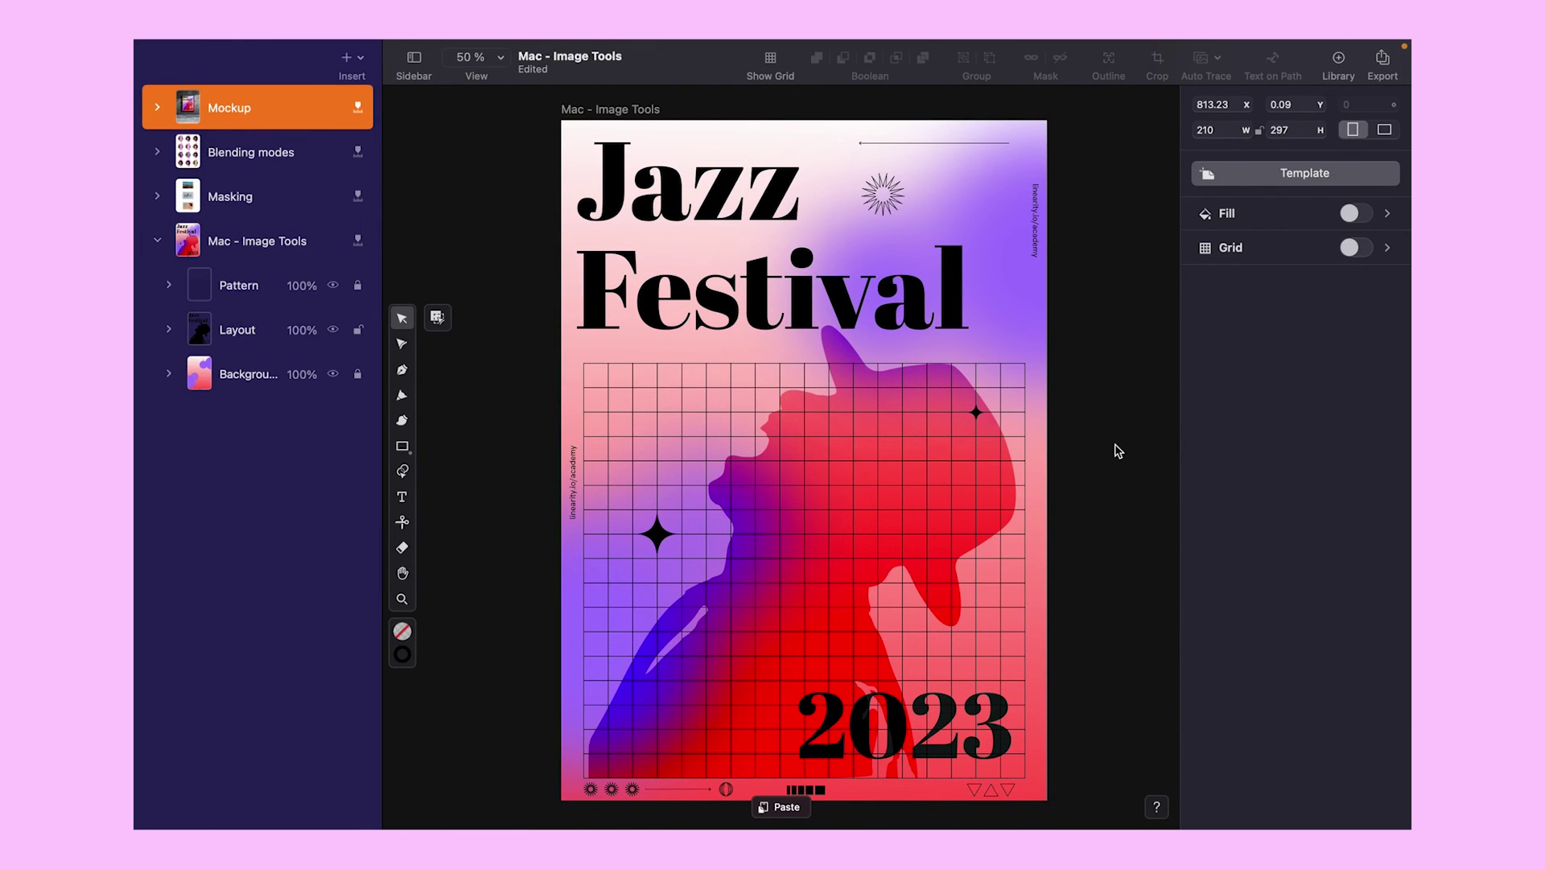
Show the Mockup artboard with the purple-red poster framed on a brick wall
left_click(1118, 451)
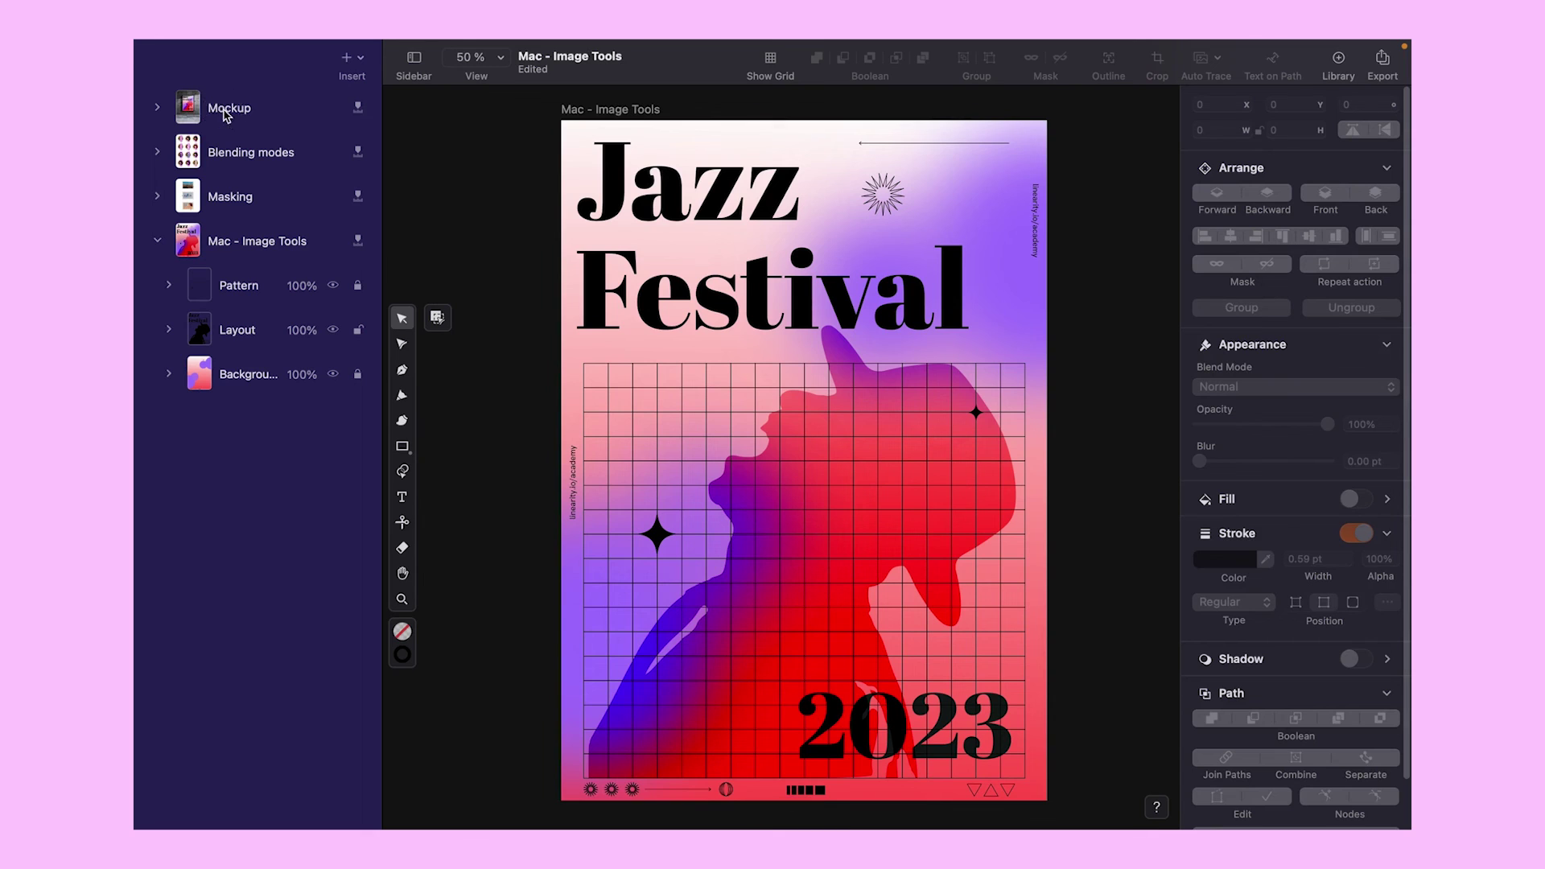
left_click(226, 115)
scroll(1078, 493, "up", 3)
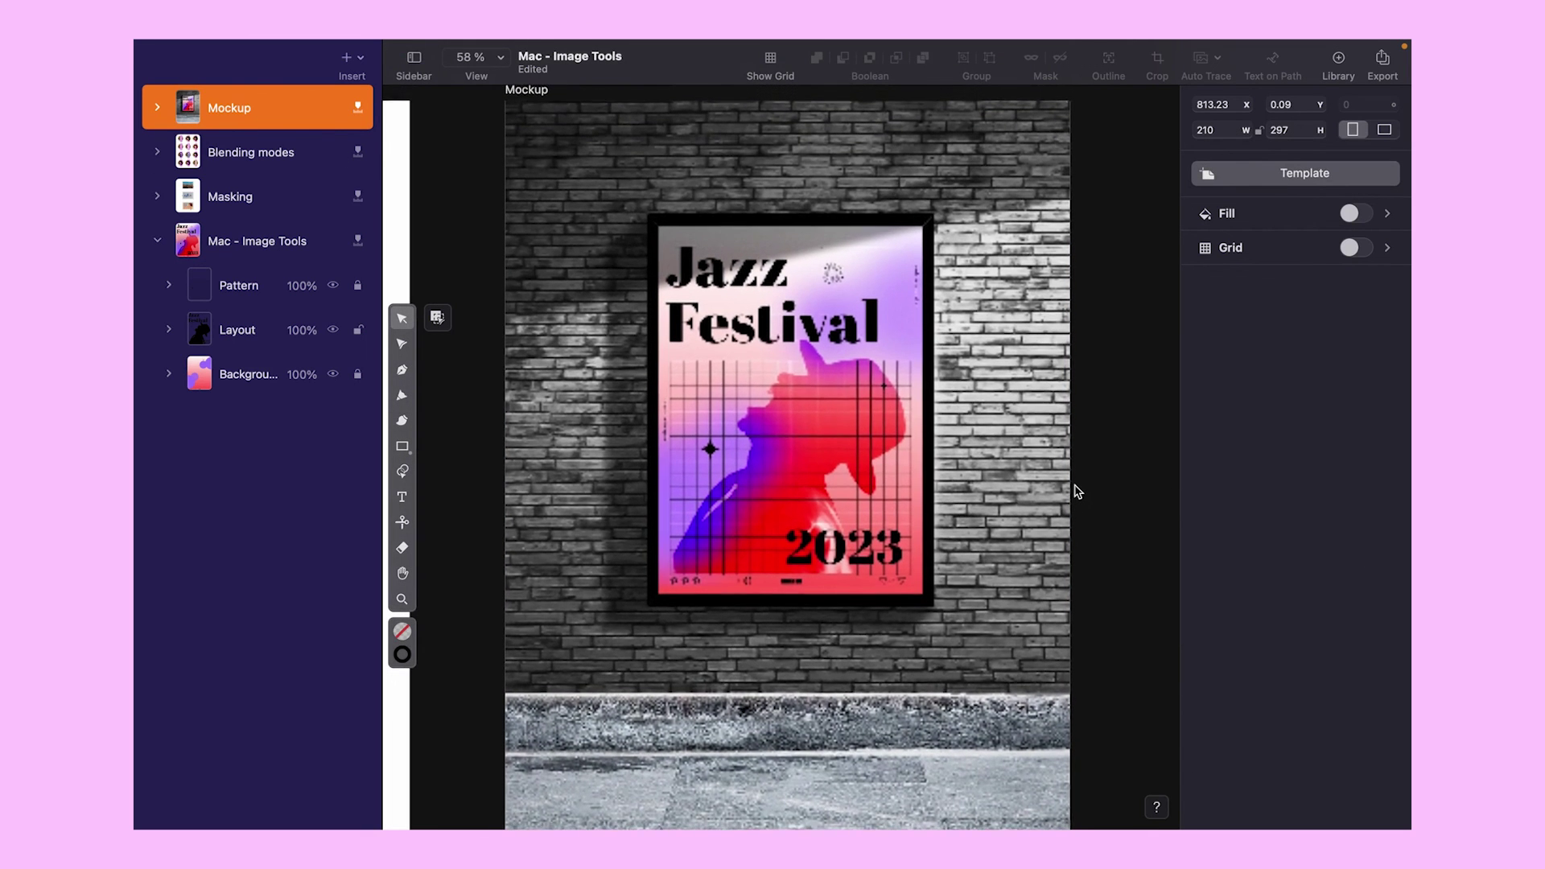